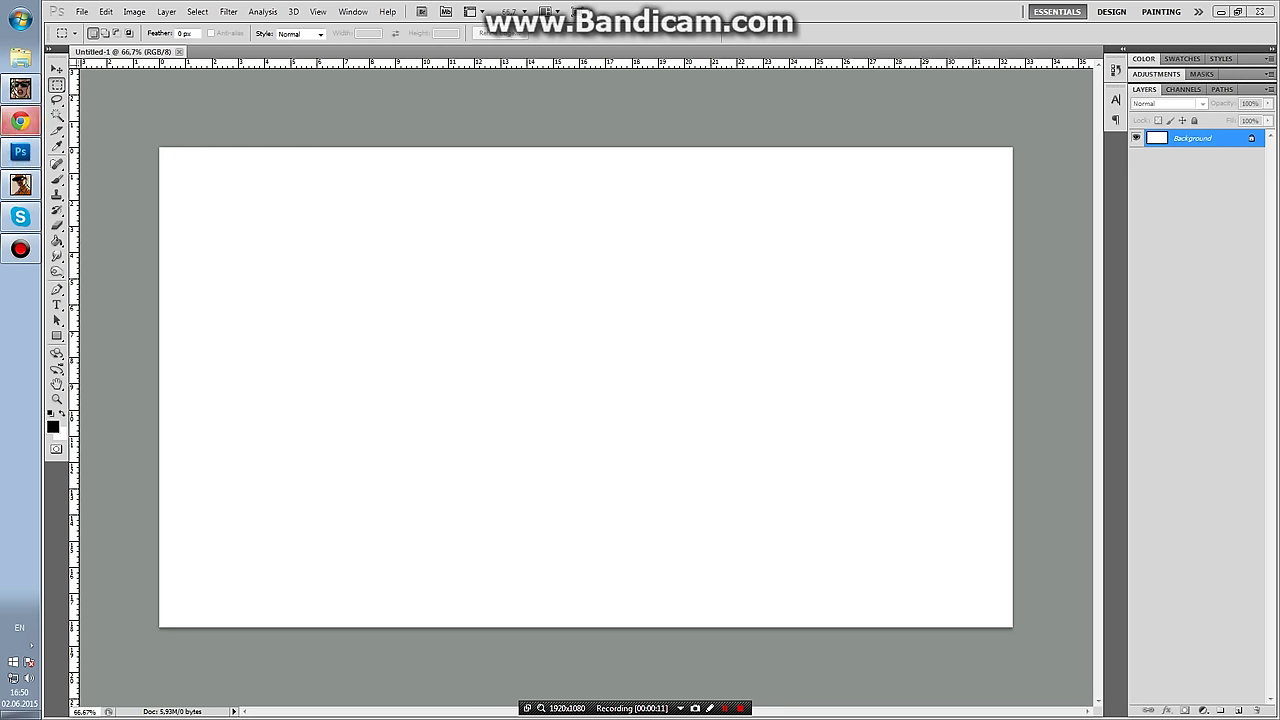
Bring up the New document settings with a White background, then cancel without creating one.
{"action": "key", "text": "alt+f"}
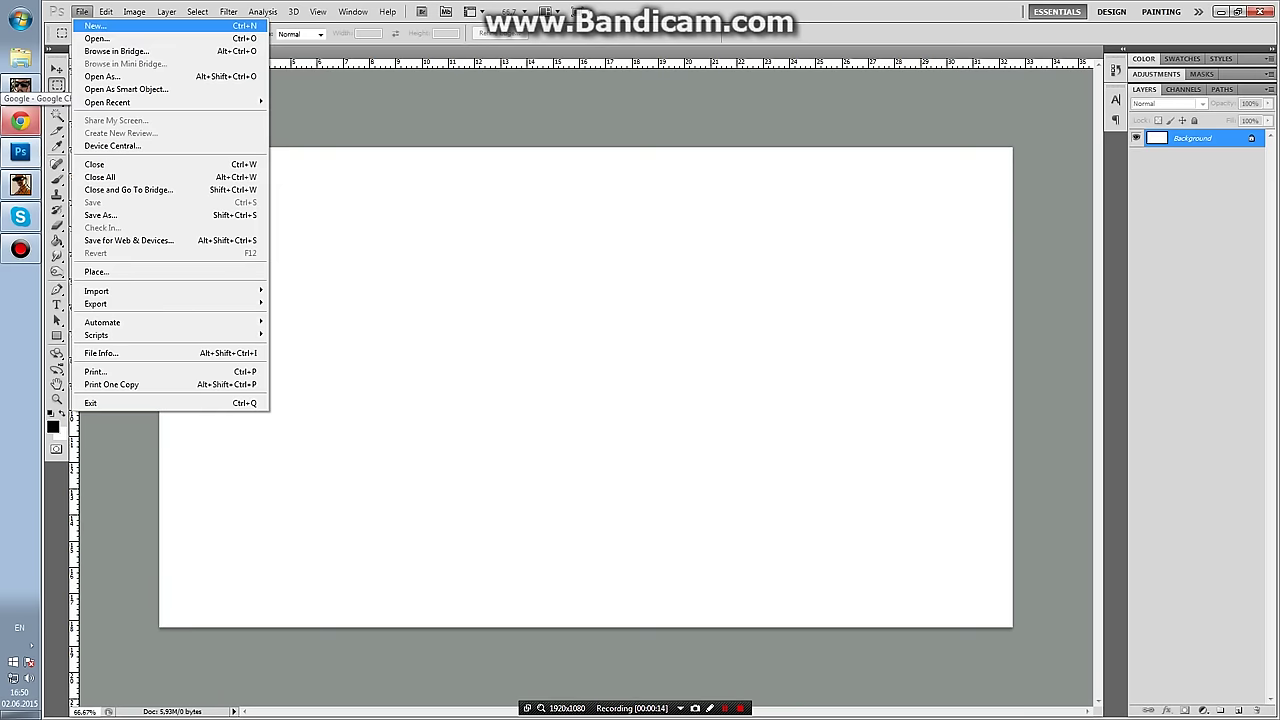
{"action": "key", "text": "Return"}
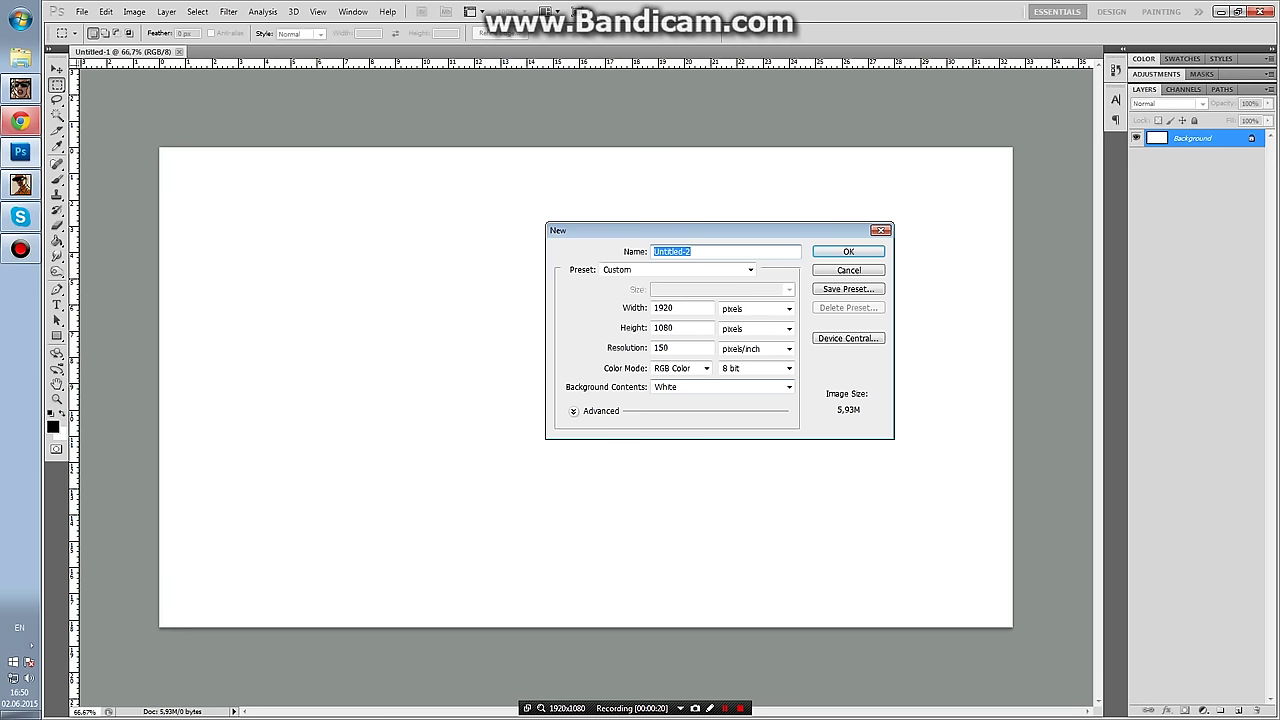
{"action": "left_click", "coordinate": [789, 387]}
{"action": "key", "text": "Return"}
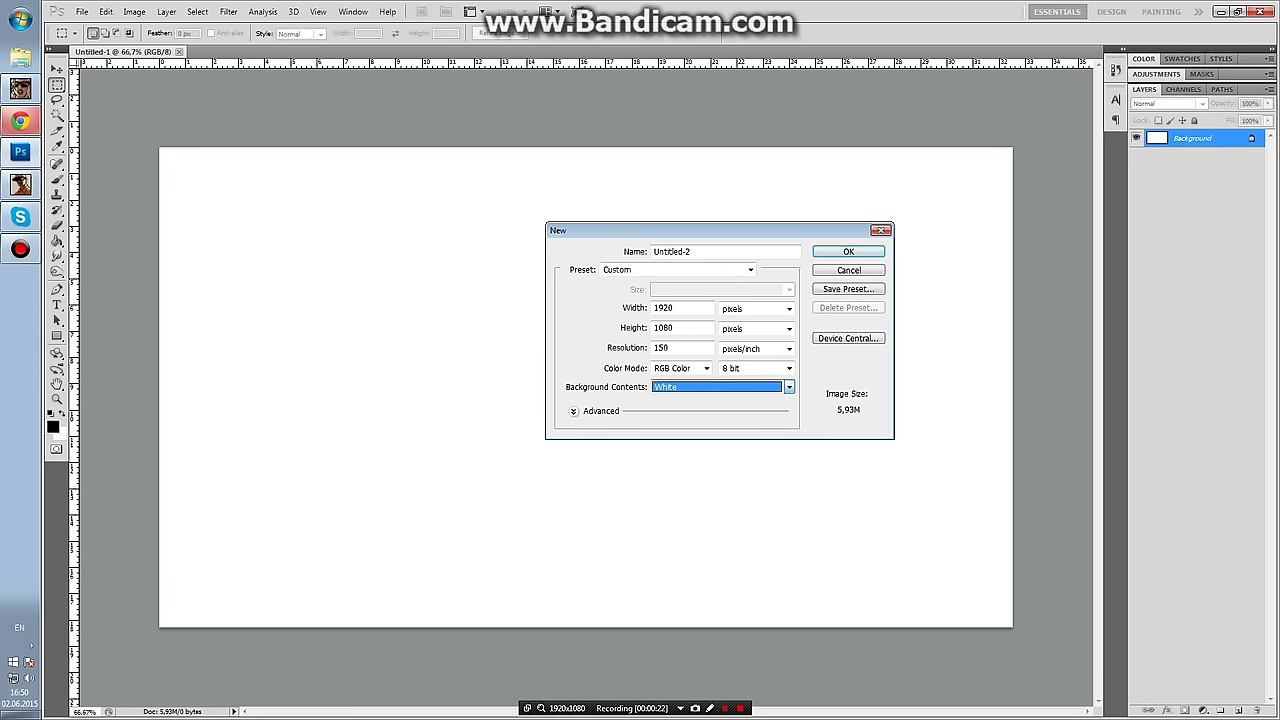
{"action": "key", "text": "Escape"}
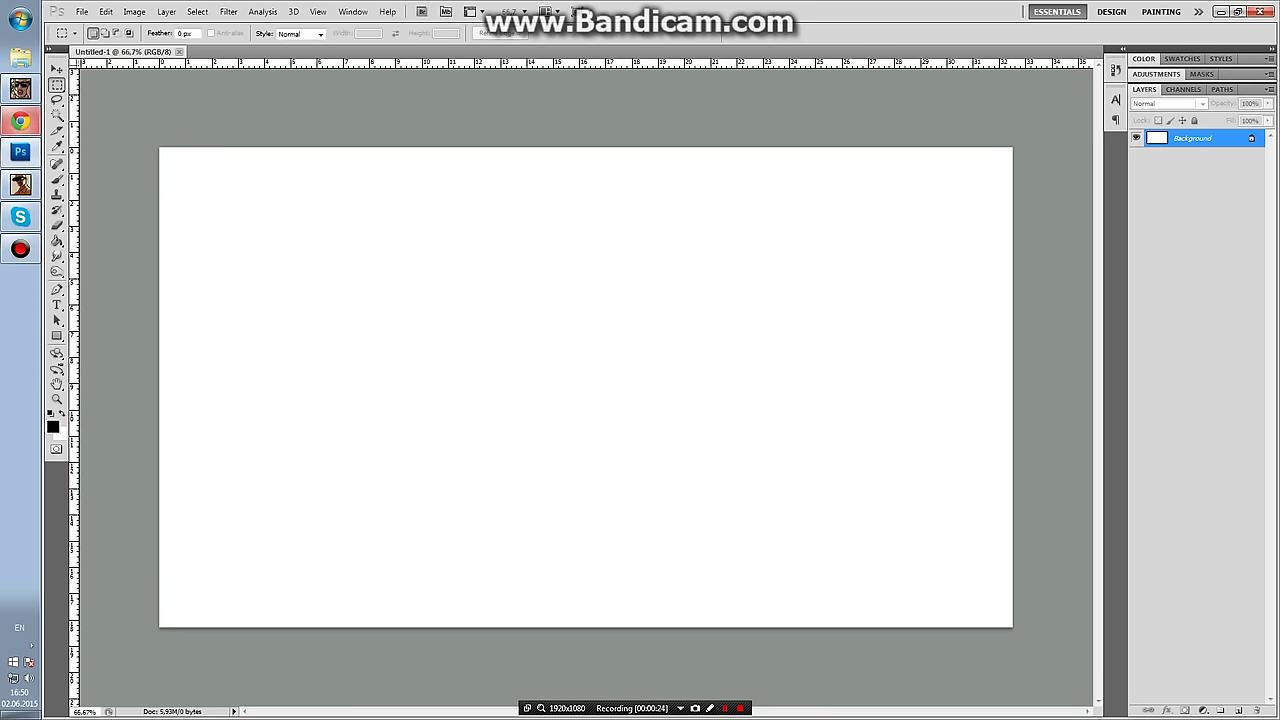
Search Google Images for 'mafia II background wallpaper' and preview the CLOSED-sign gangster image.
{"action": "left_click", "coordinate": [20, 121]}
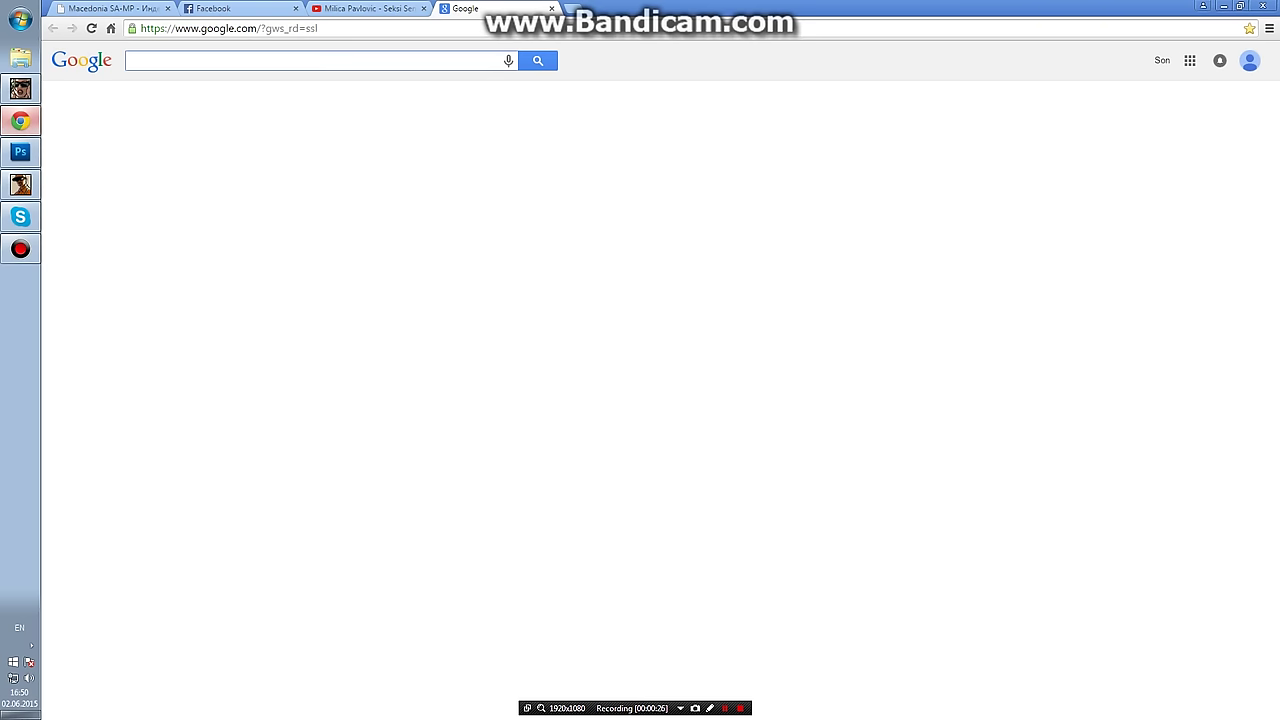
{"action": "type", "text": "mafia "}
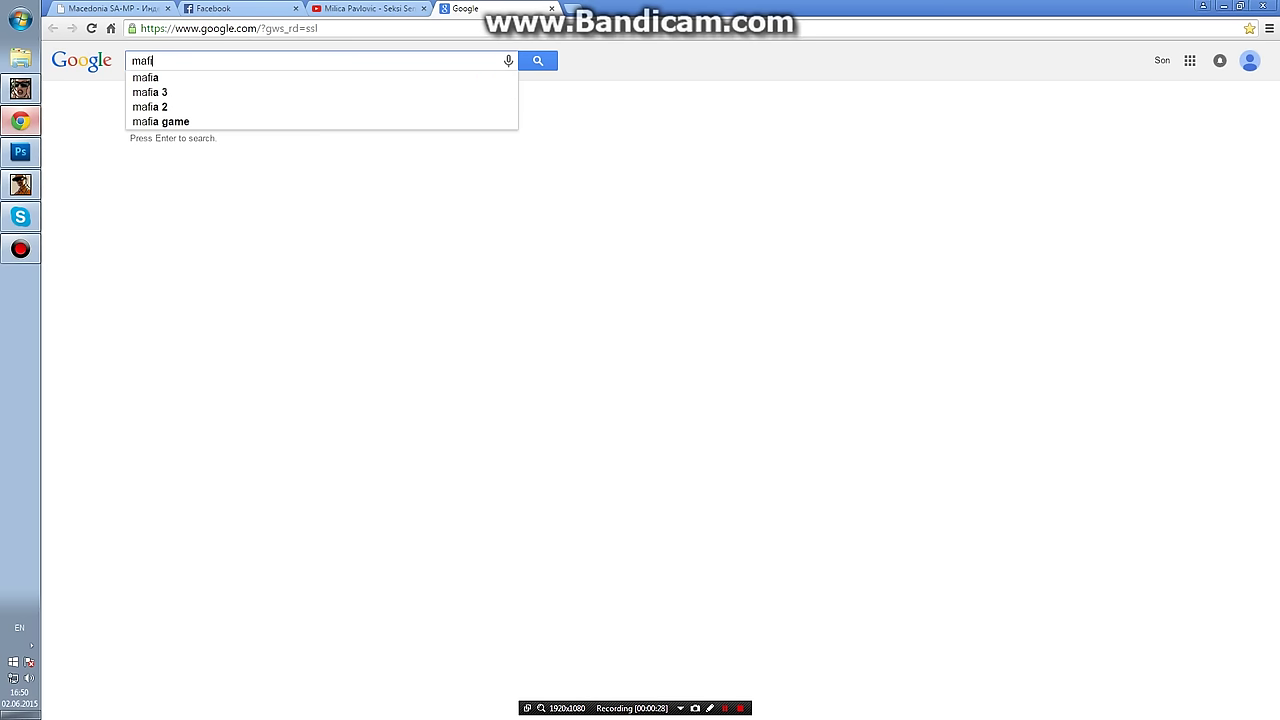
{"action": "type", "text": "II ba"}
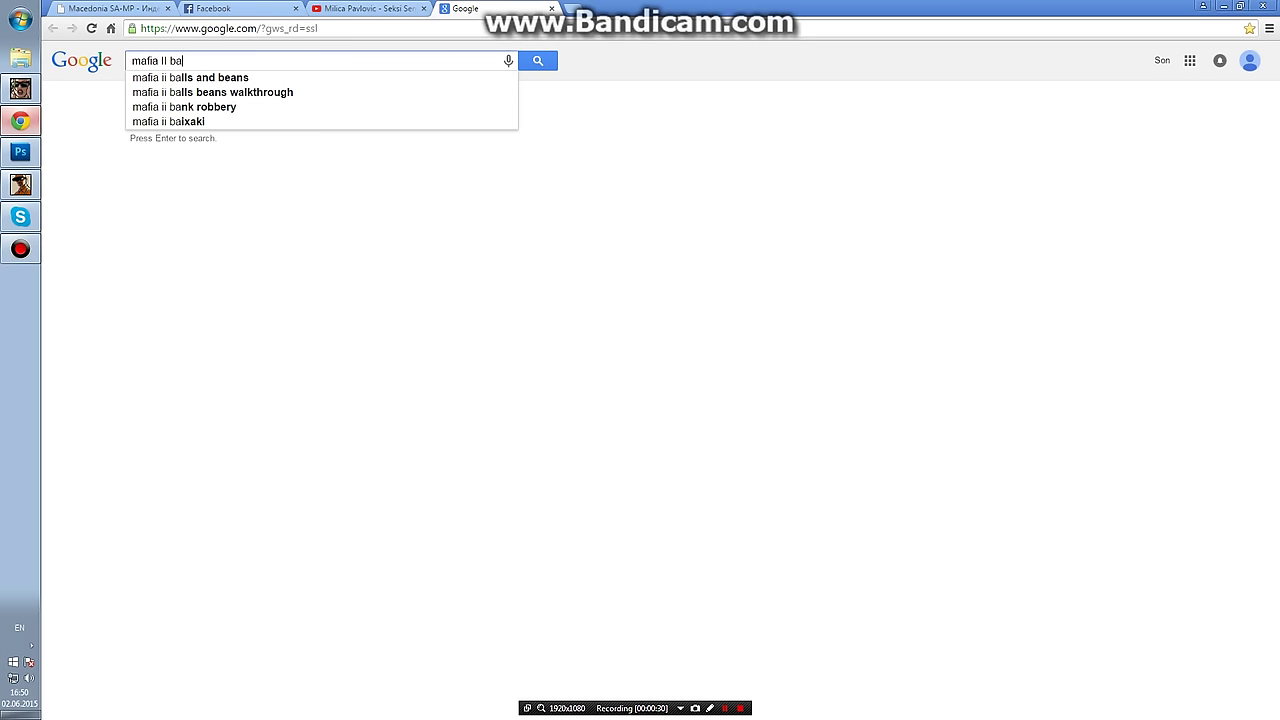
{"action": "type", "text": "k"}
{"action": "key", "text": "BackSpace"}
{"action": "type", "text": "ckg"}
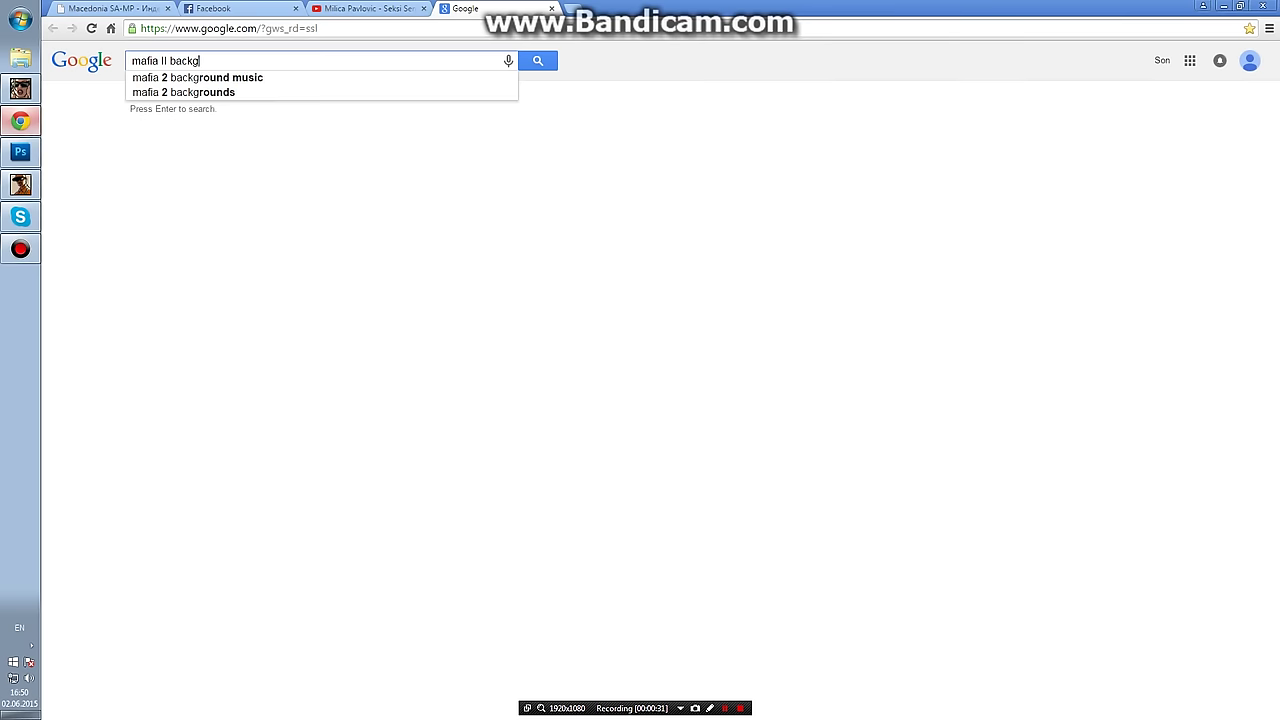
{"action": "type", "text": "round wal"}
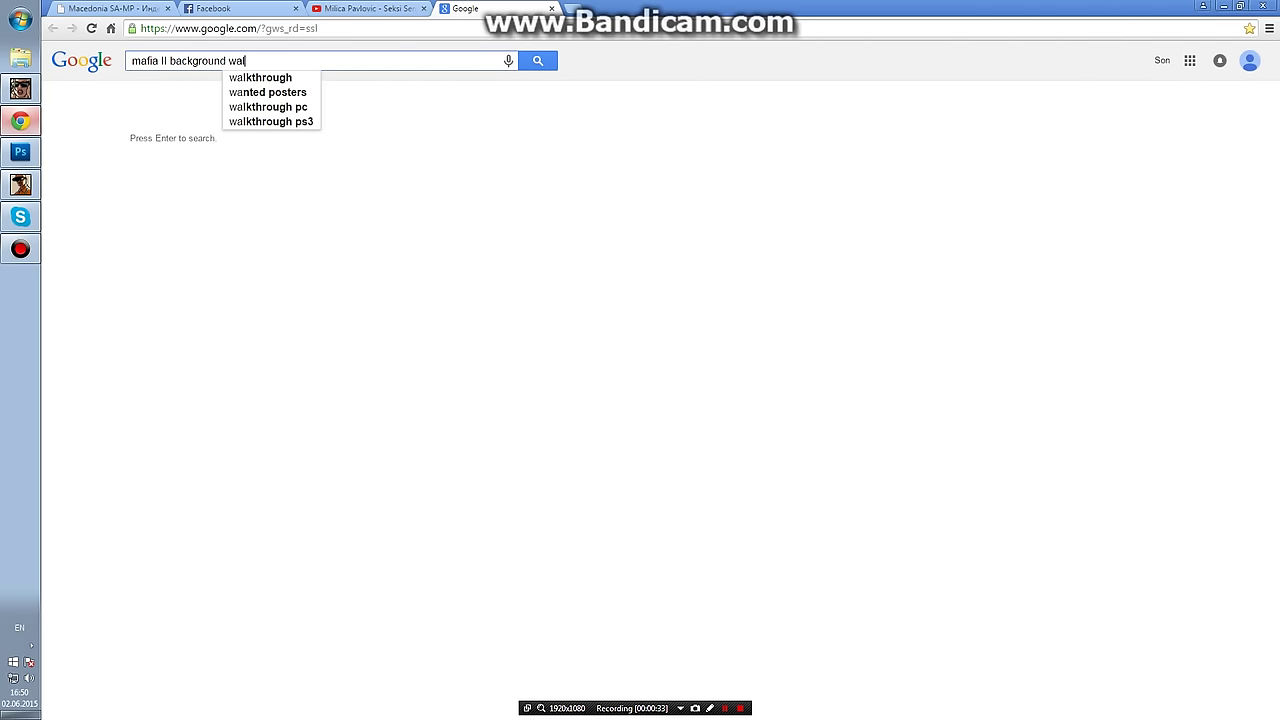
{"action": "type", "text": "lpaper"}
{"action": "key", "text": "Return"}
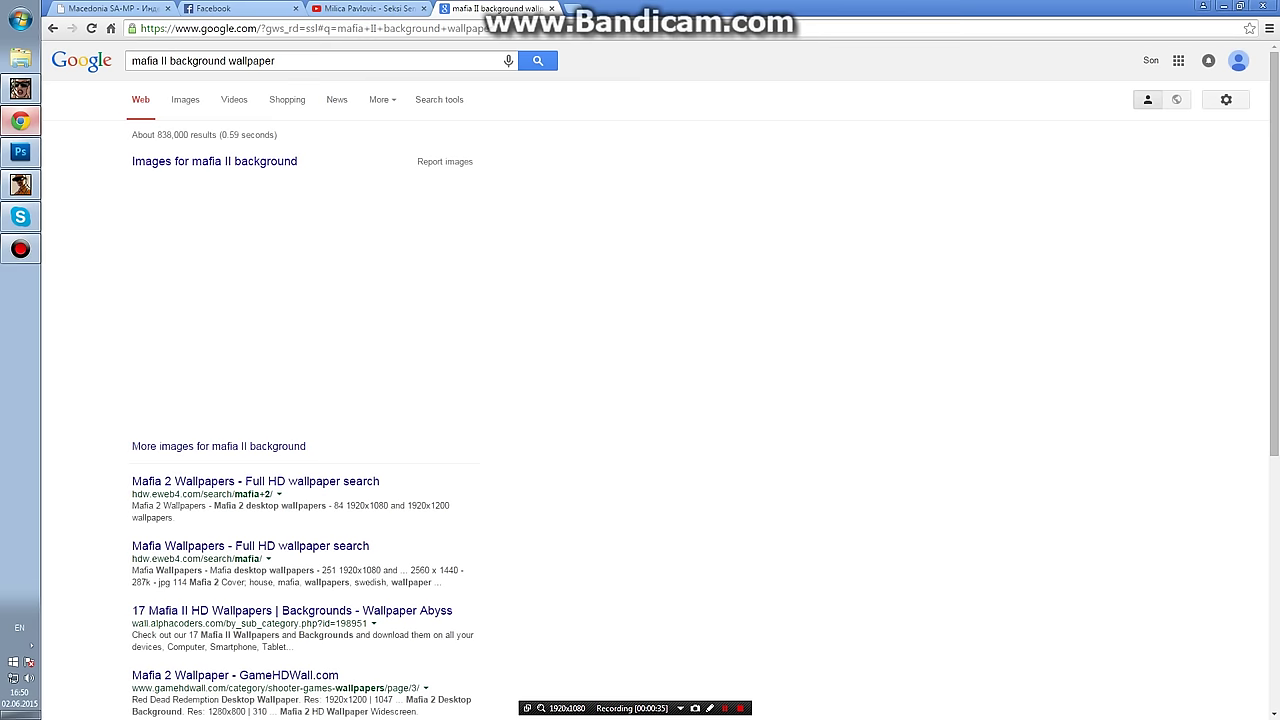
{"action": "left_click", "coordinate": [190, 97]}
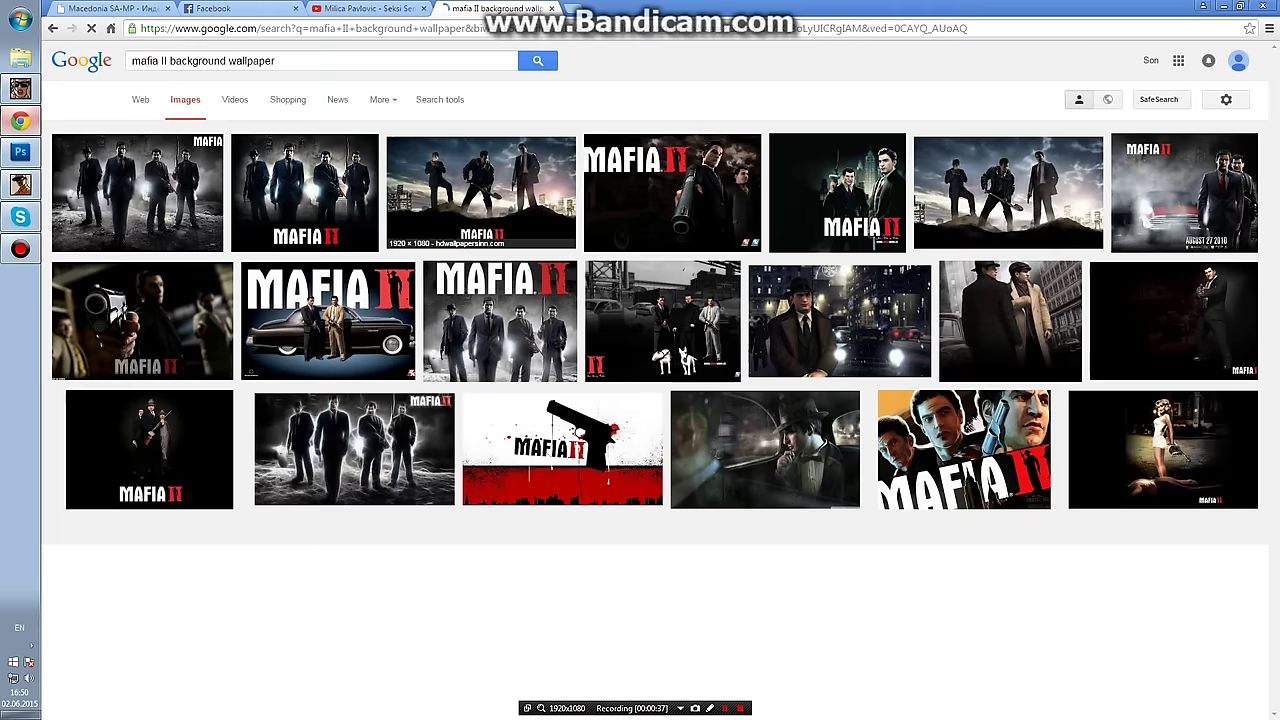
{"action": "scroll", "coordinate": [480, 200], "scroll_direction": "down", "scroll_amount": 3}
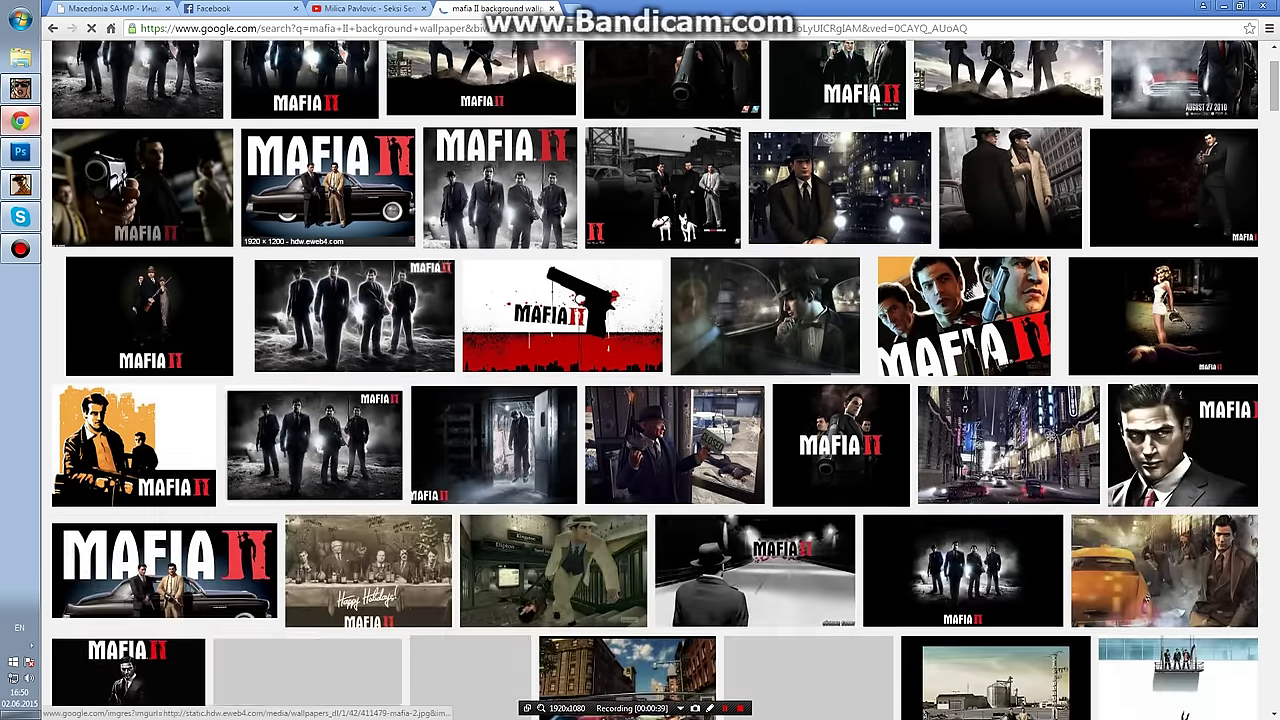
{"action": "scroll", "coordinate": [315, 380], "scroll_direction": "down", "scroll_amount": 1}
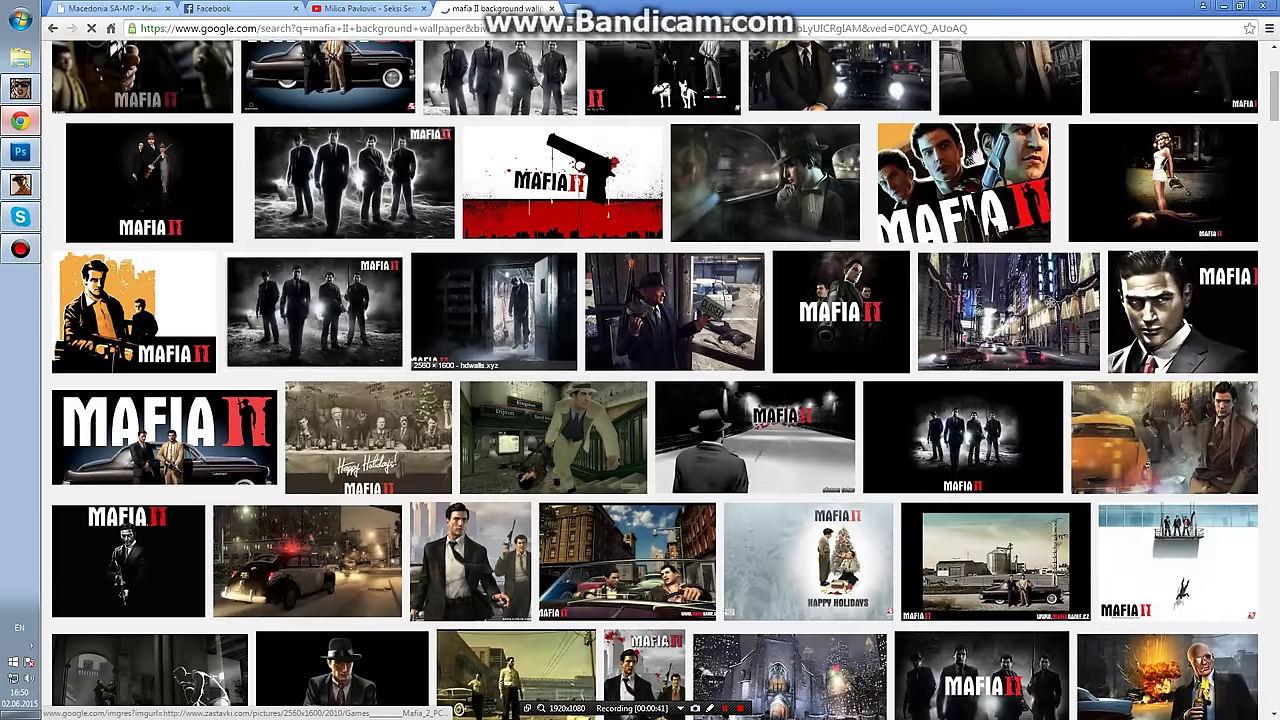
{"action": "left_click", "coordinate": [675, 300]}
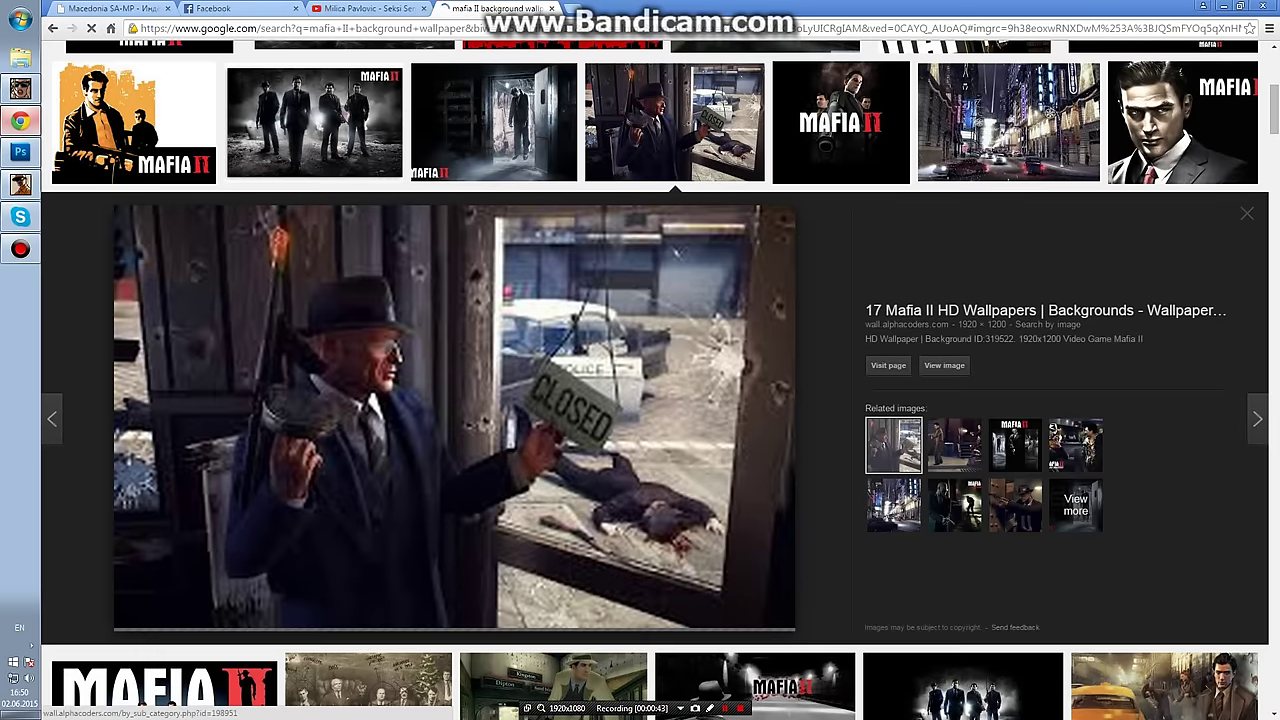
Save the previewed gangster wallpaper onto the desktop.
{"action": "left_click", "coordinate": [1240, 5]}
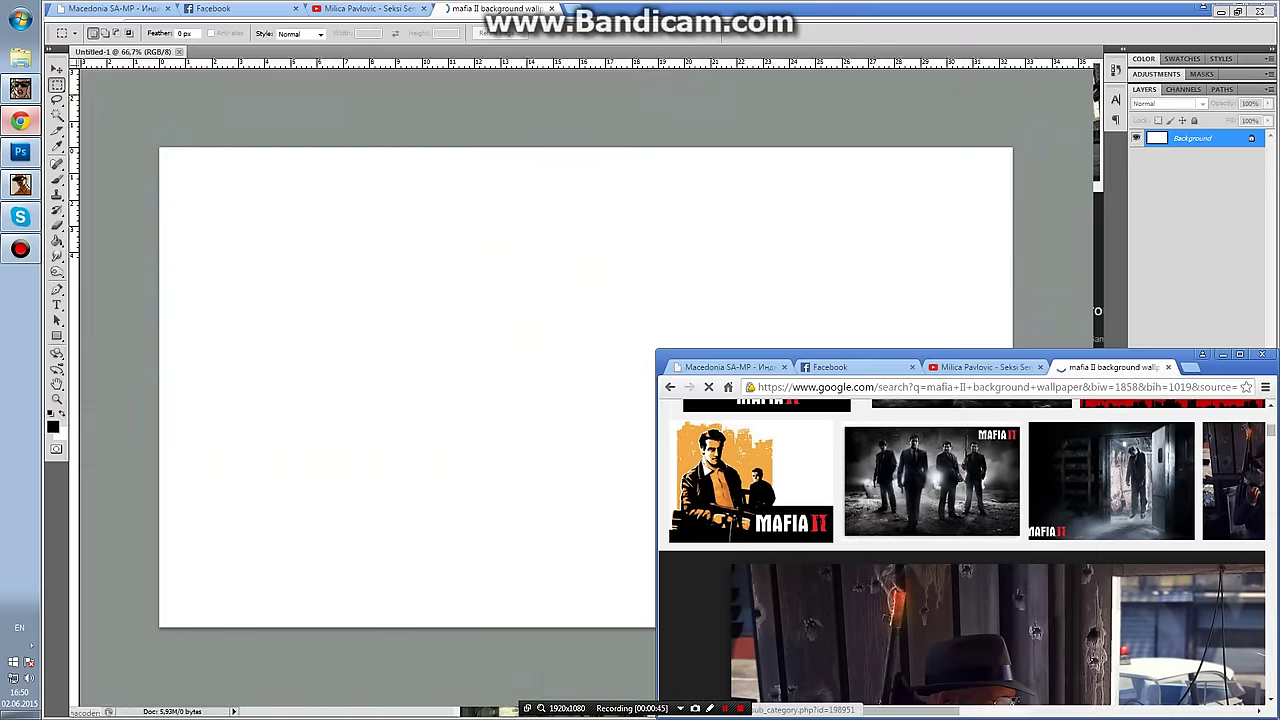
{"action": "left_click", "coordinate": [20, 152]}
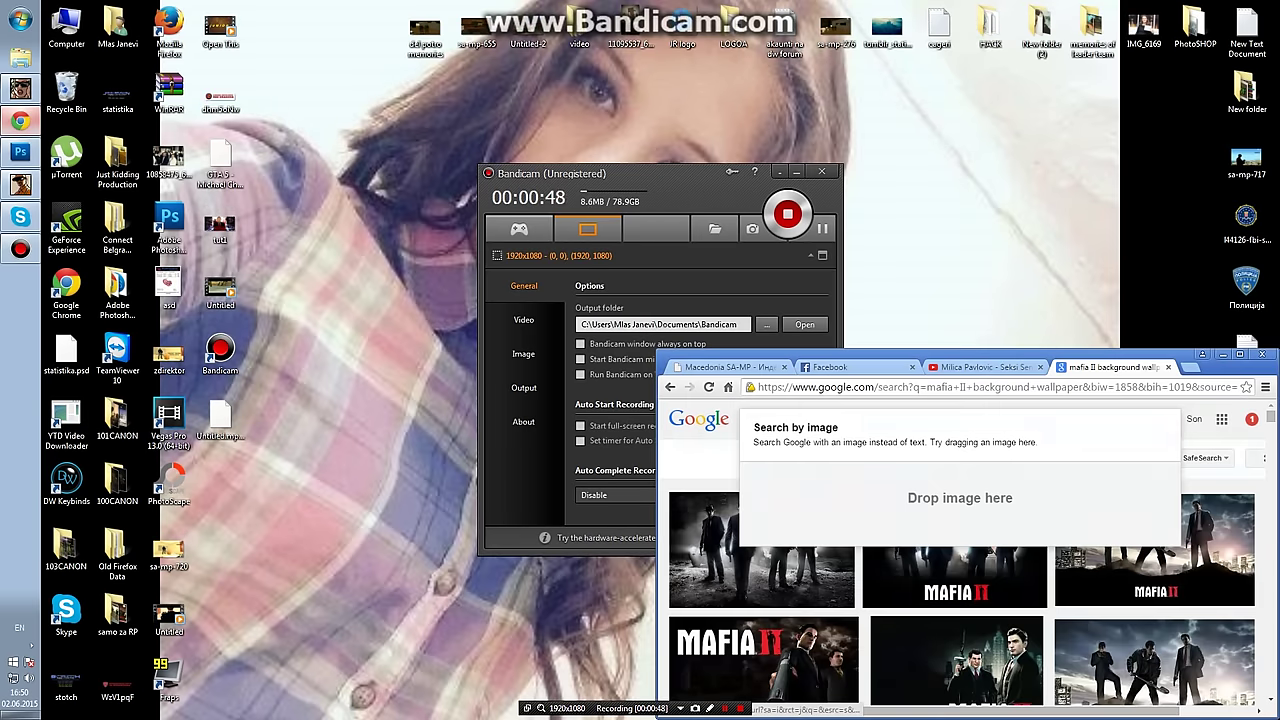
{"action": "left_click_drag", "start_coordinate": [760, 470], "coordinate": [375, 352]}
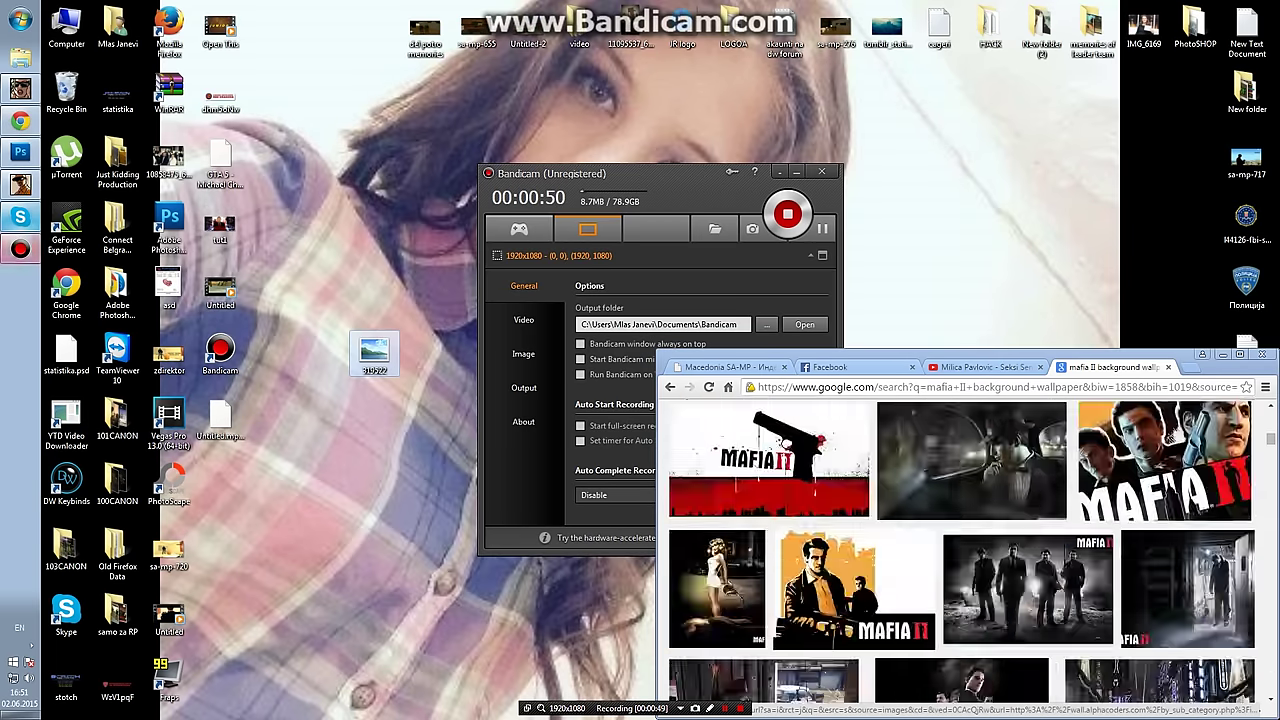
{"action": "left_click", "coordinate": [20, 152]}
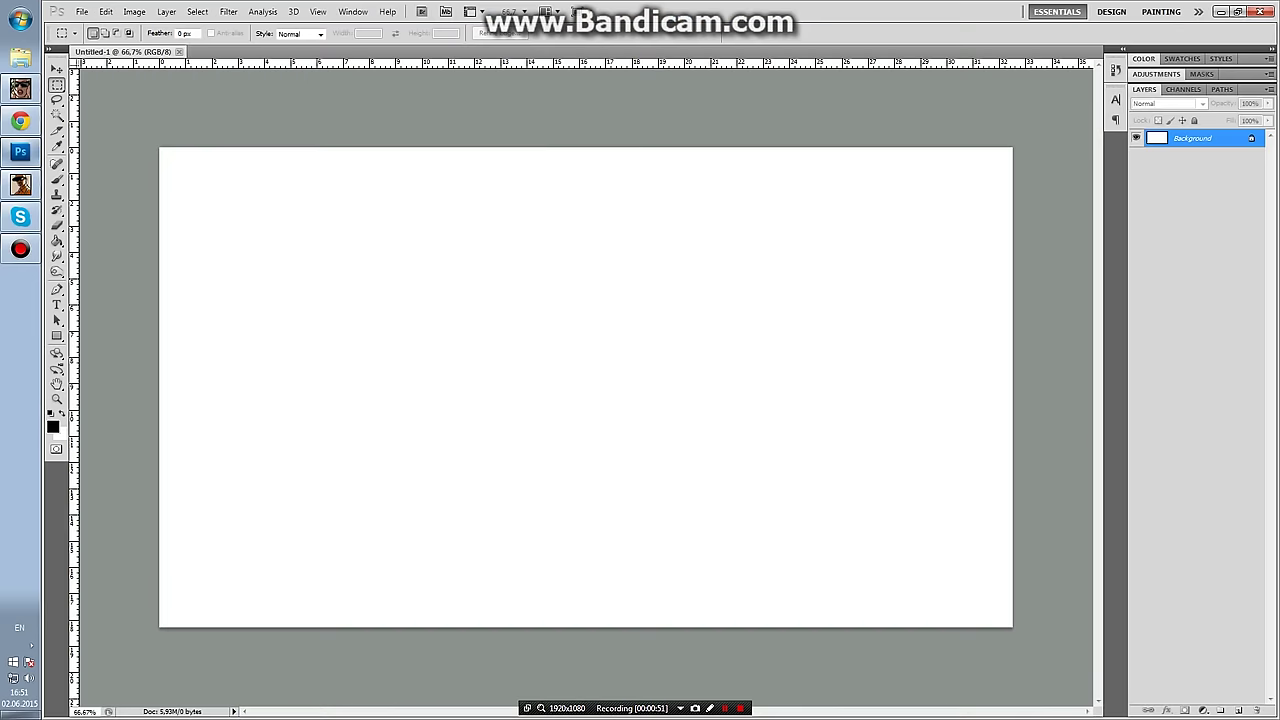
Place the 319522 image and stretch its corners out to the canvas edges.
{"action": "left_click", "coordinate": [82, 11]}
{"action": "left_click", "coordinate": [97, 272]}
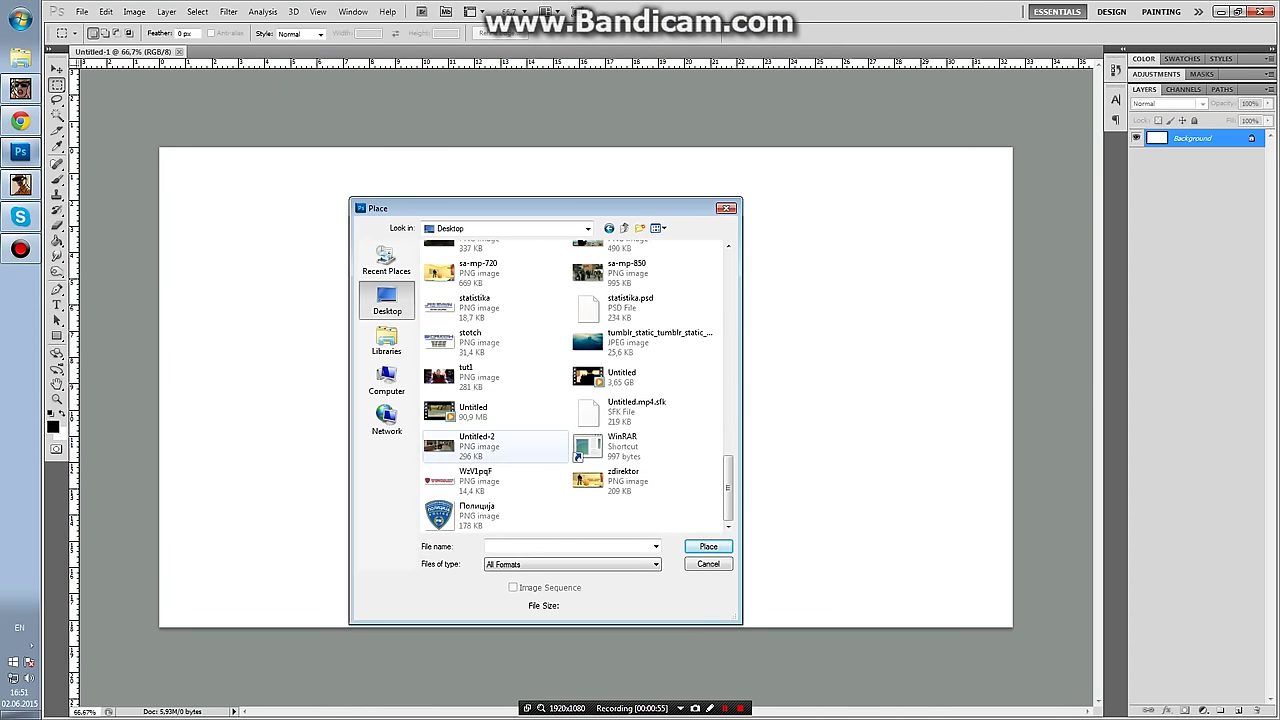
{"action": "scroll", "coordinate": [500, 330], "scroll_direction": "up", "scroll_amount": 3}
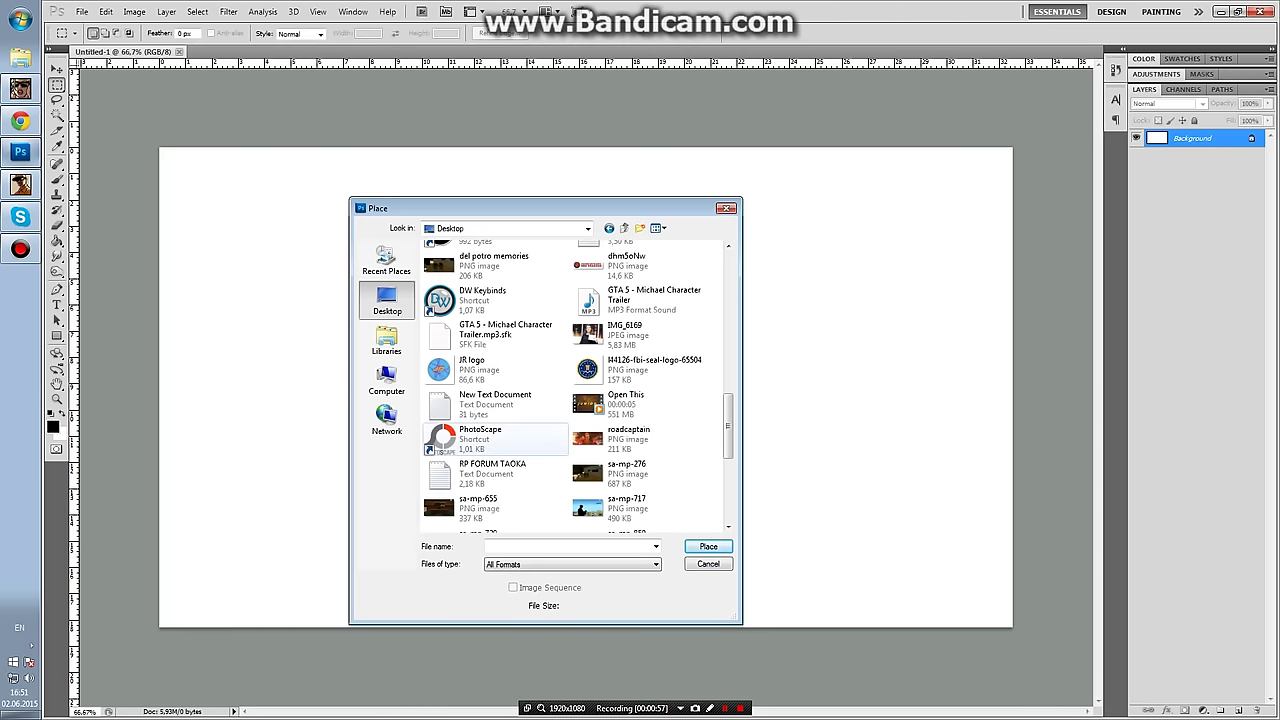
{"action": "scroll", "coordinate": [500, 330], "scroll_direction": "up", "scroll_amount": 2}
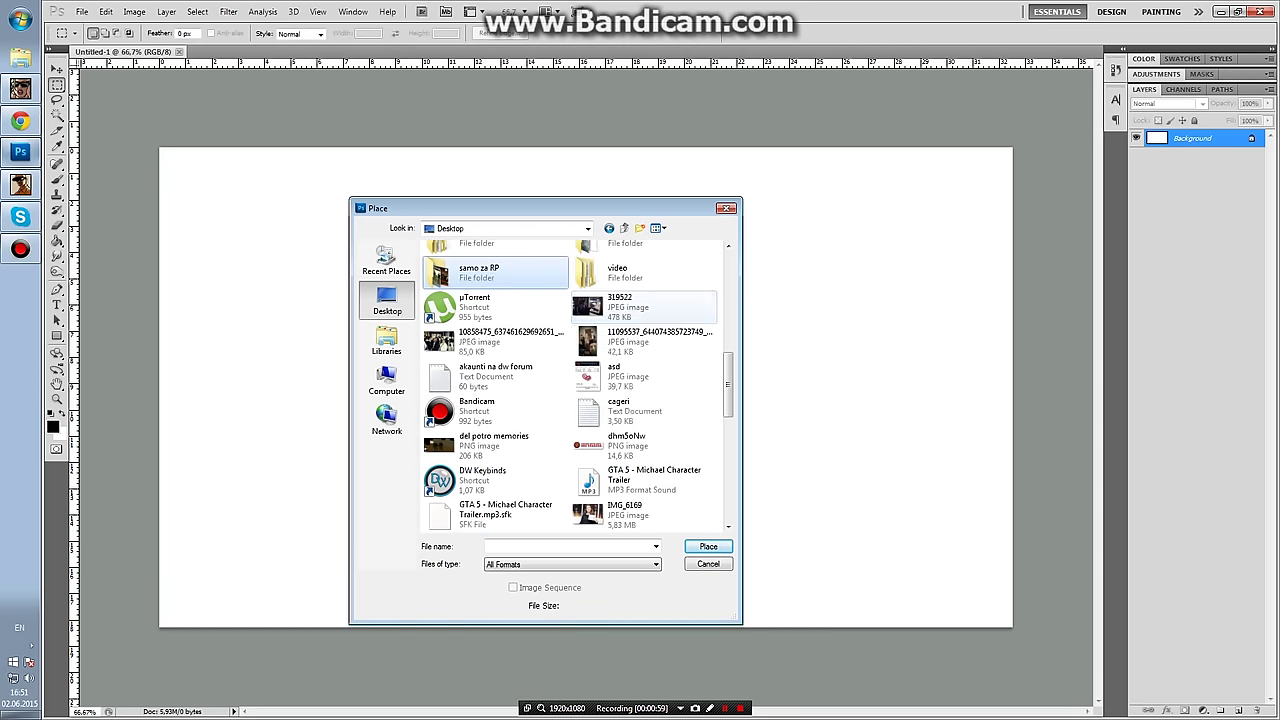
{"action": "key", "text": "Escape"}
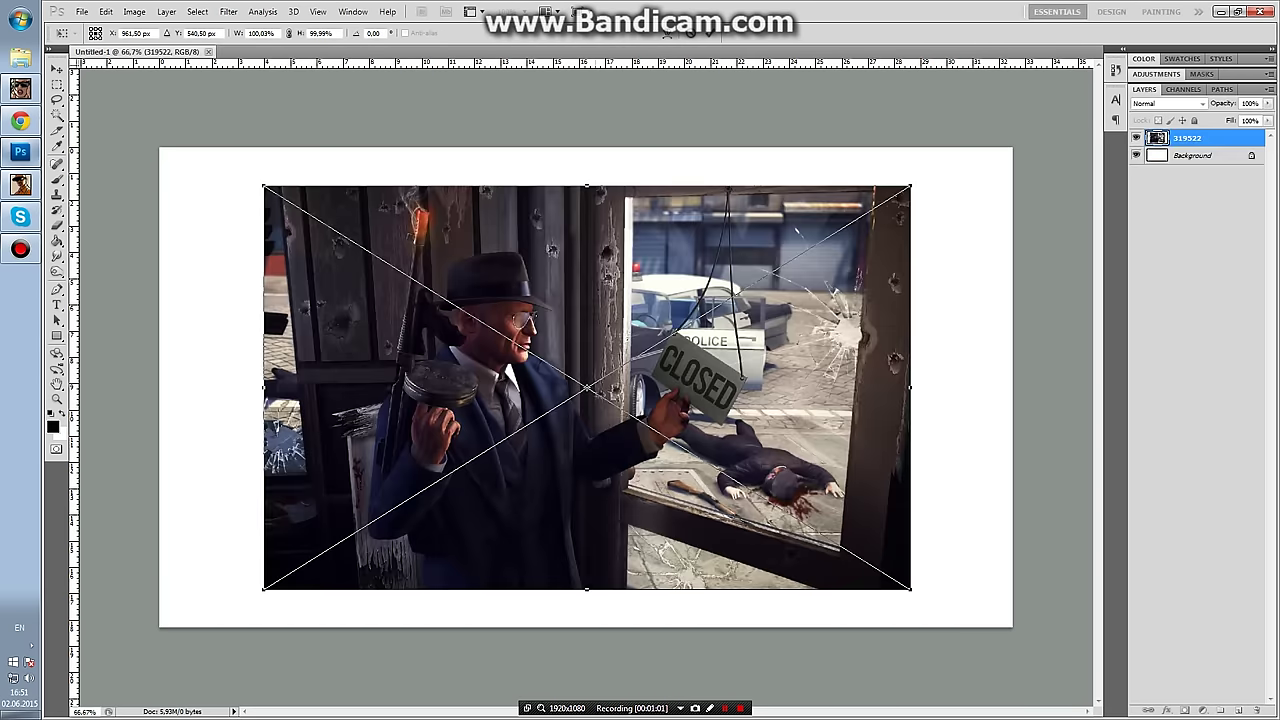
{"action": "left_click_drag", "start_coordinate": [910, 186], "coordinate": [1012, 148]}
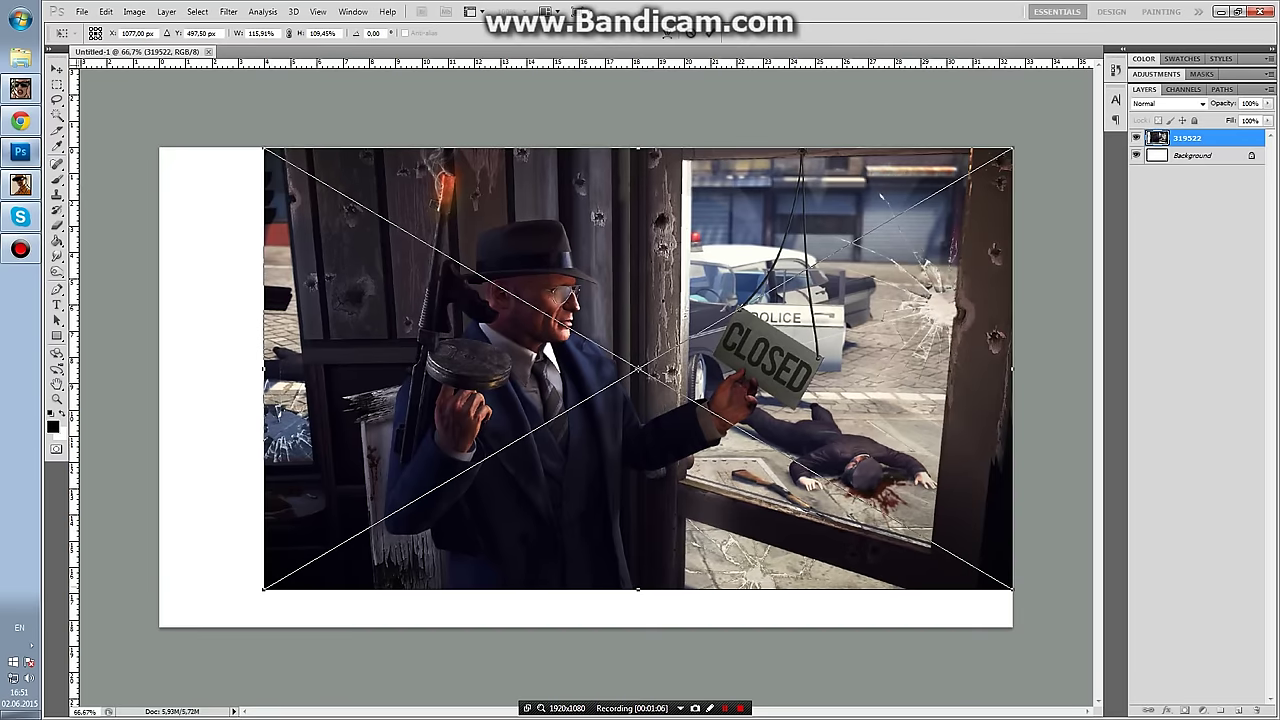
{"action": "left_click_drag", "start_coordinate": [263, 589], "coordinate": [160, 627]}
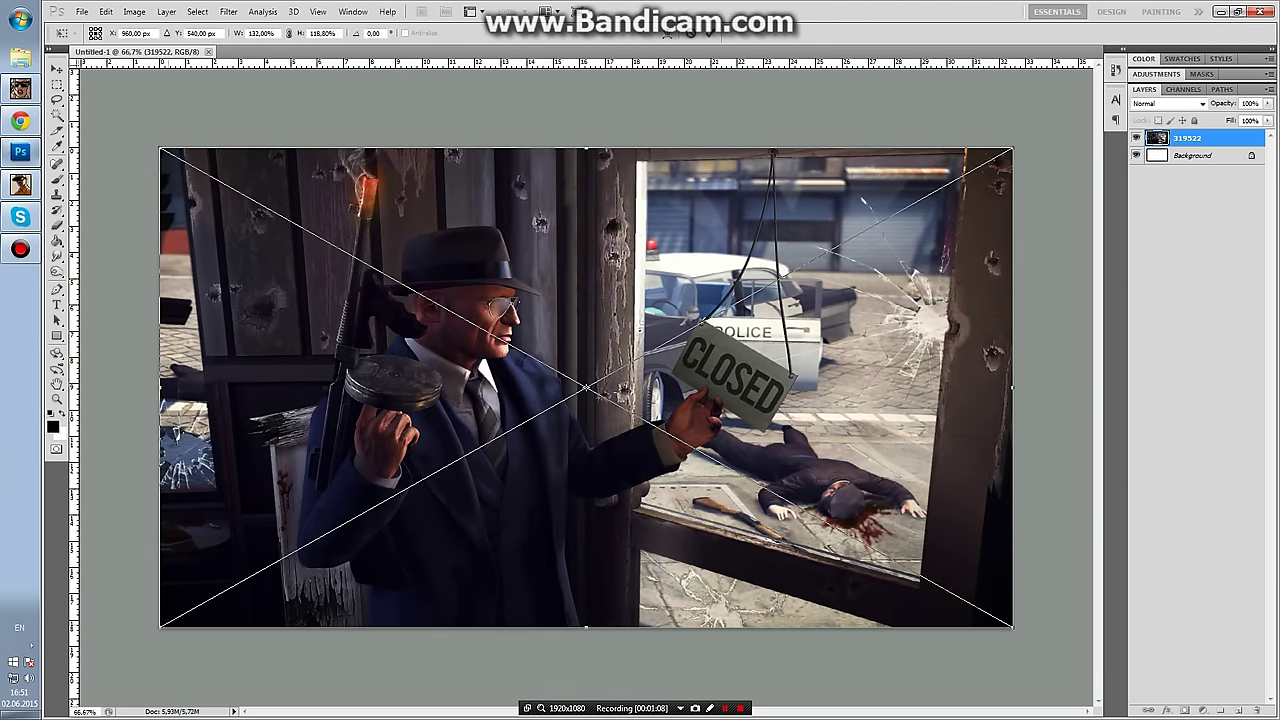
{"action": "key", "text": "Return"}
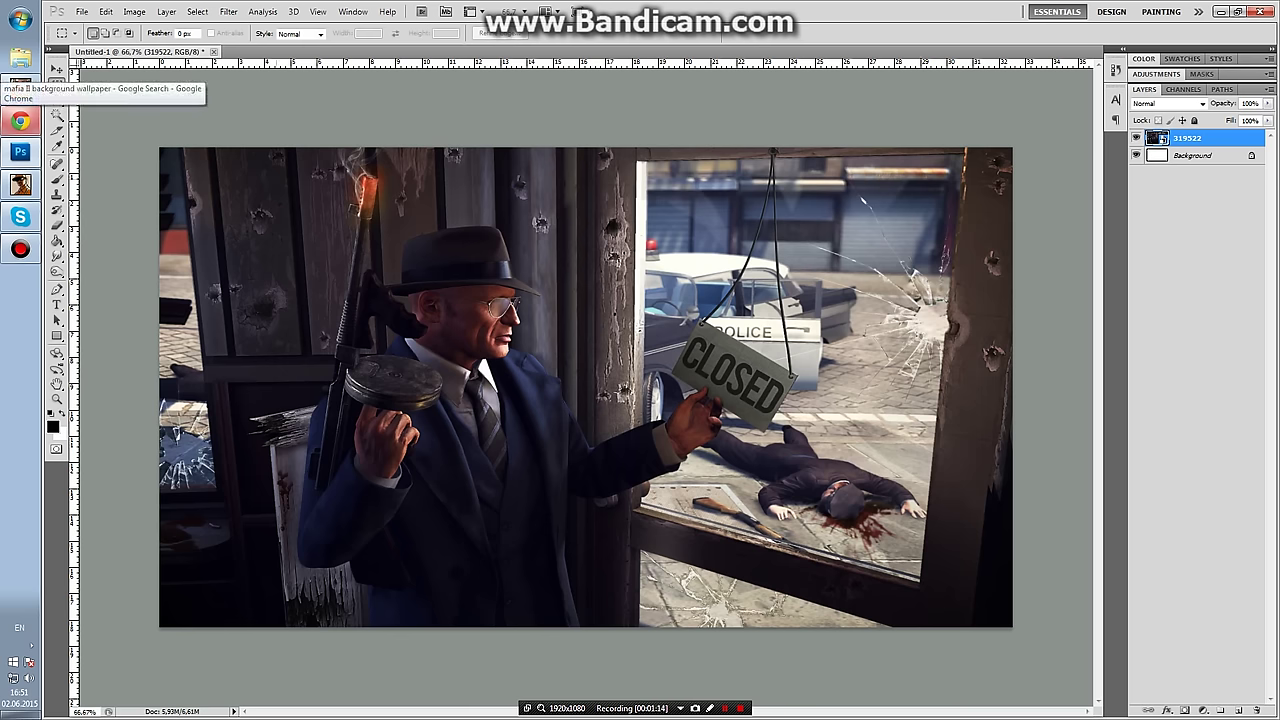
Apply a Gaussian Blur of radius 9,8 pixels to the 319522 layer.
{"action": "left_click", "coordinate": [229, 11]}
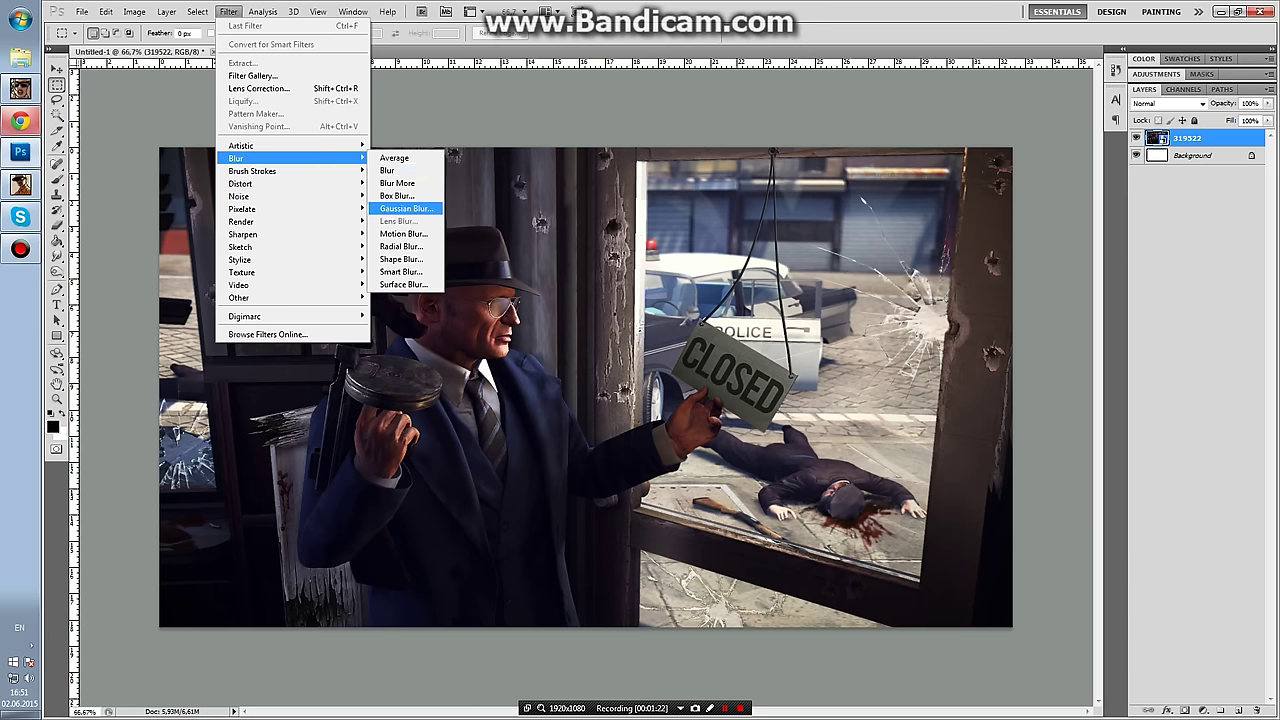
{"action": "left_click", "coordinate": [405, 208]}
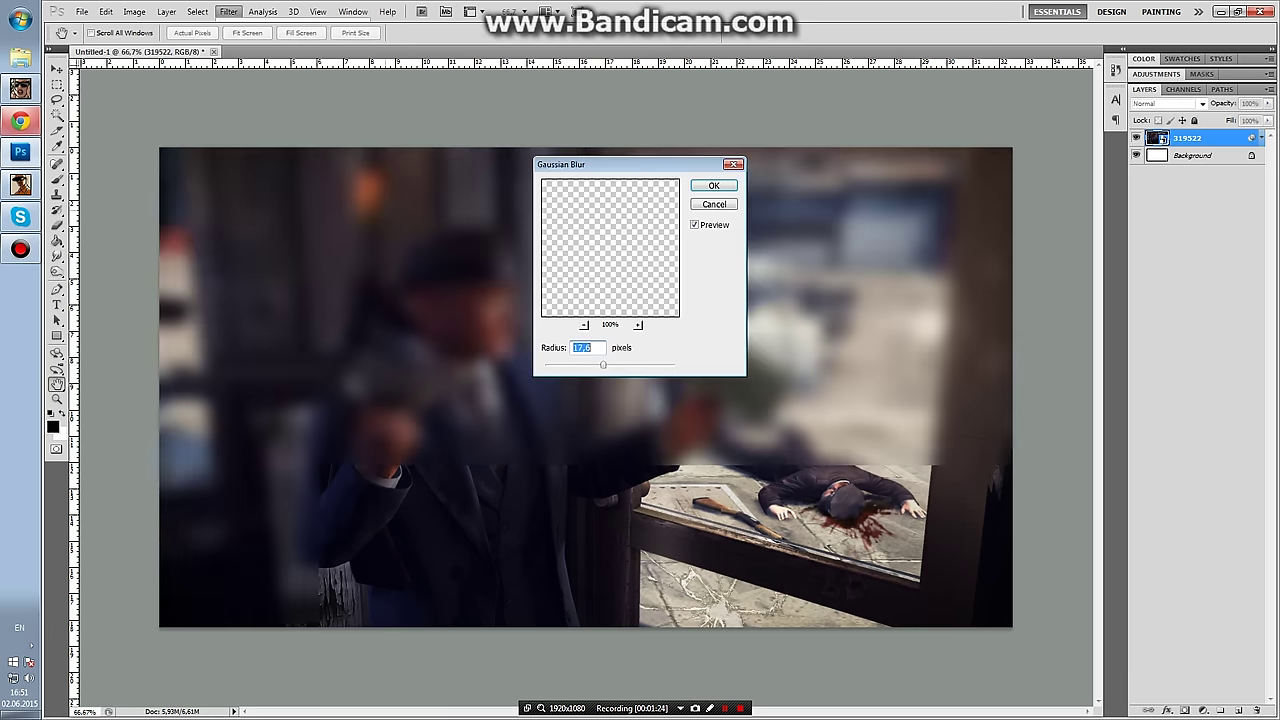
{"action": "left_click_drag", "start_coordinate": [602, 364], "coordinate": [597, 364]}
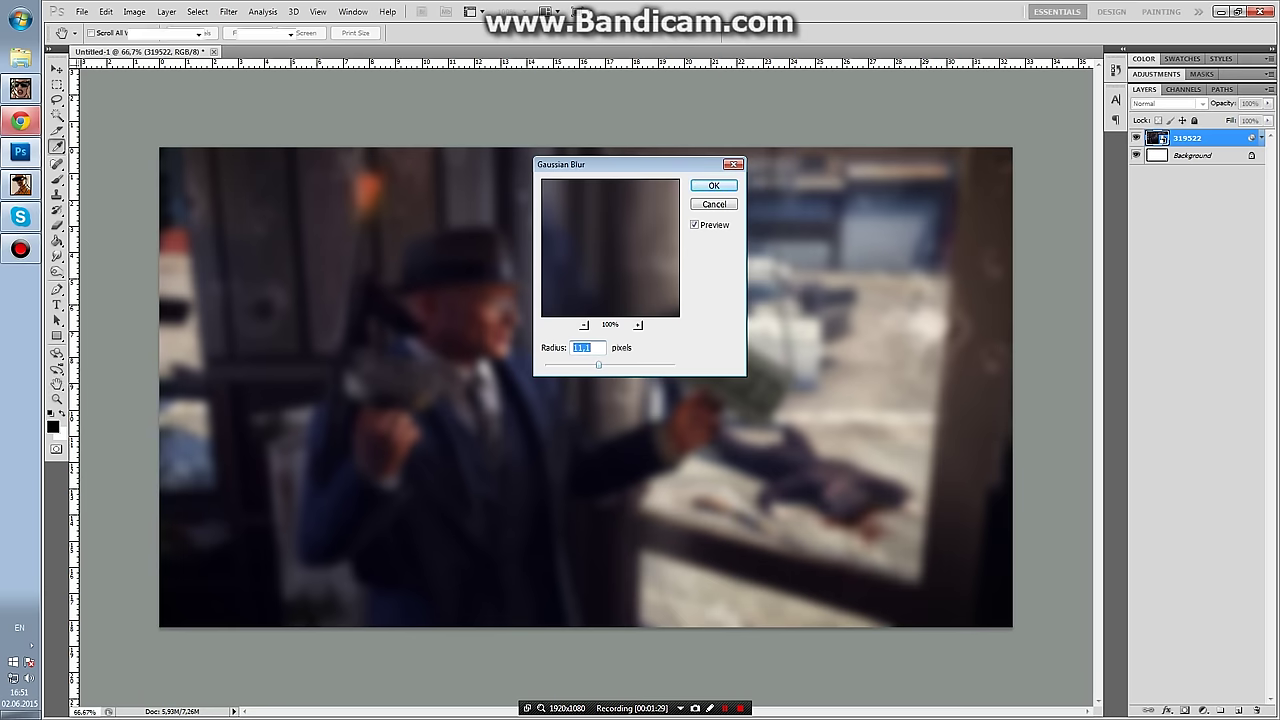
{"action": "key", "text": "Return"}
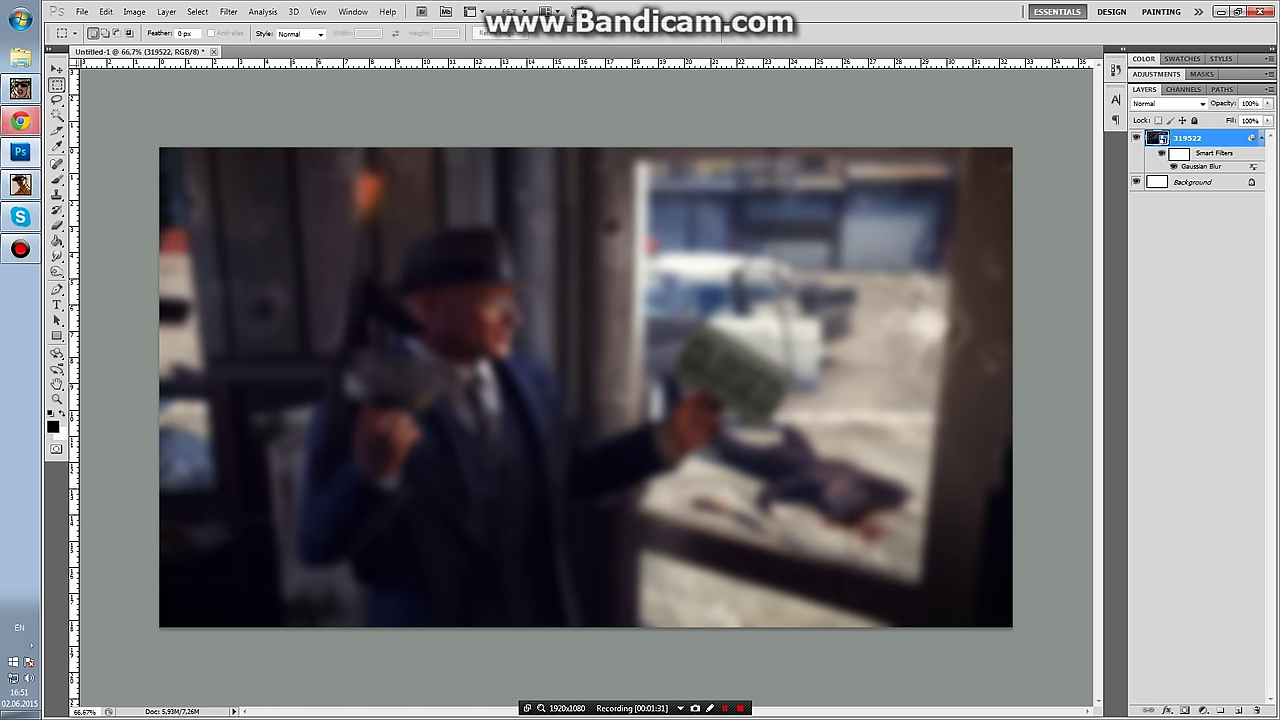
Maximise the browser and change the image search to 'mafia II render'.
{"action": "left_click", "coordinate": [20, 121]}
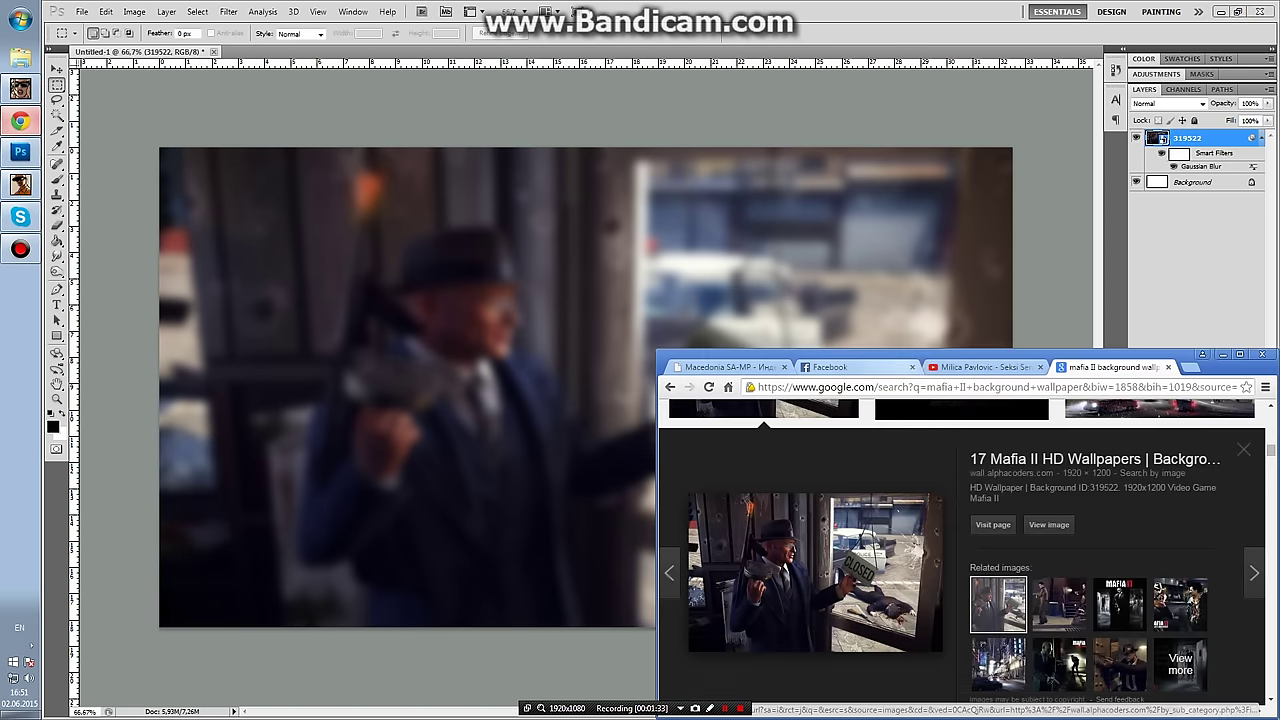
{"action": "left_click_drag", "start_coordinate": [905, 357], "coordinate": [289, 5]}
{"action": "scroll", "coordinate": [288, 100], "scroll_direction": "up", "scroll_amount": 1}
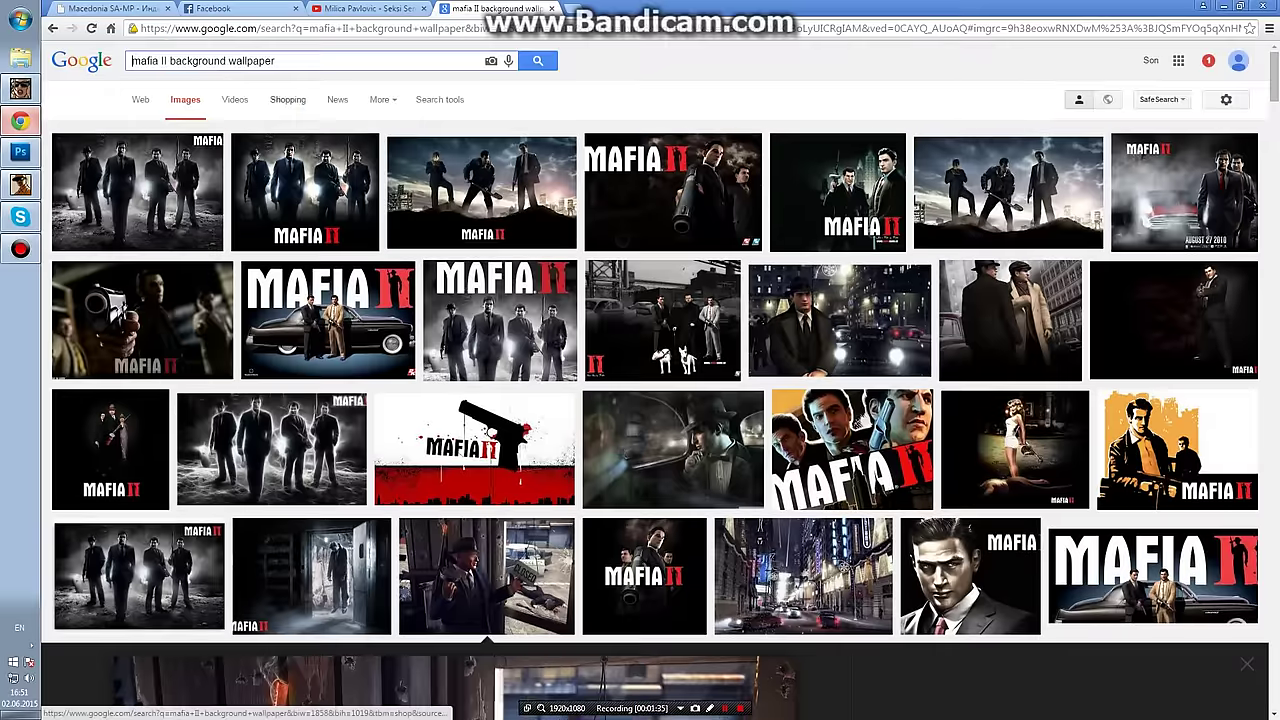
{"action": "left_click_drag", "start_coordinate": [276, 61], "coordinate": [132, 61]}
{"action": "double_click", "coordinate": [251, 61]}
{"action": "key", "text": "ctrl+shift+Left"}
{"action": "key", "text": "ctrl+shift+Left"}
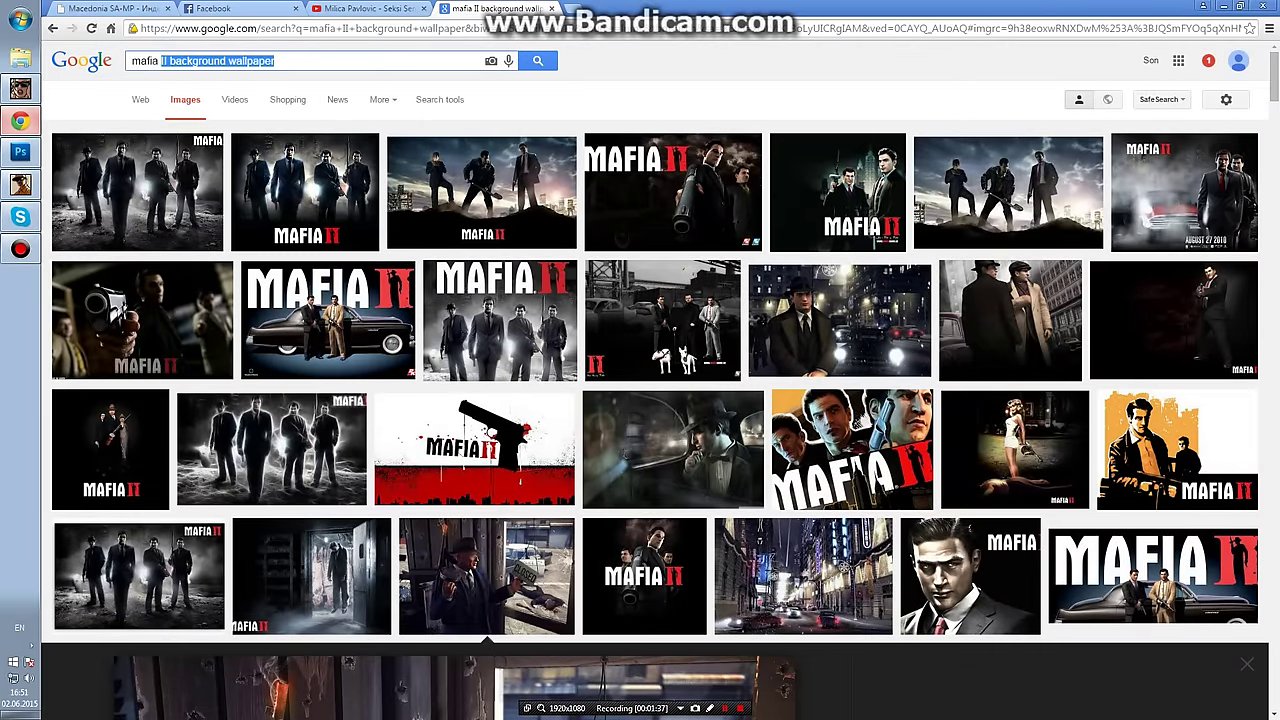
{"action": "type", "text": "render"}
{"action": "key", "text": "Return"}
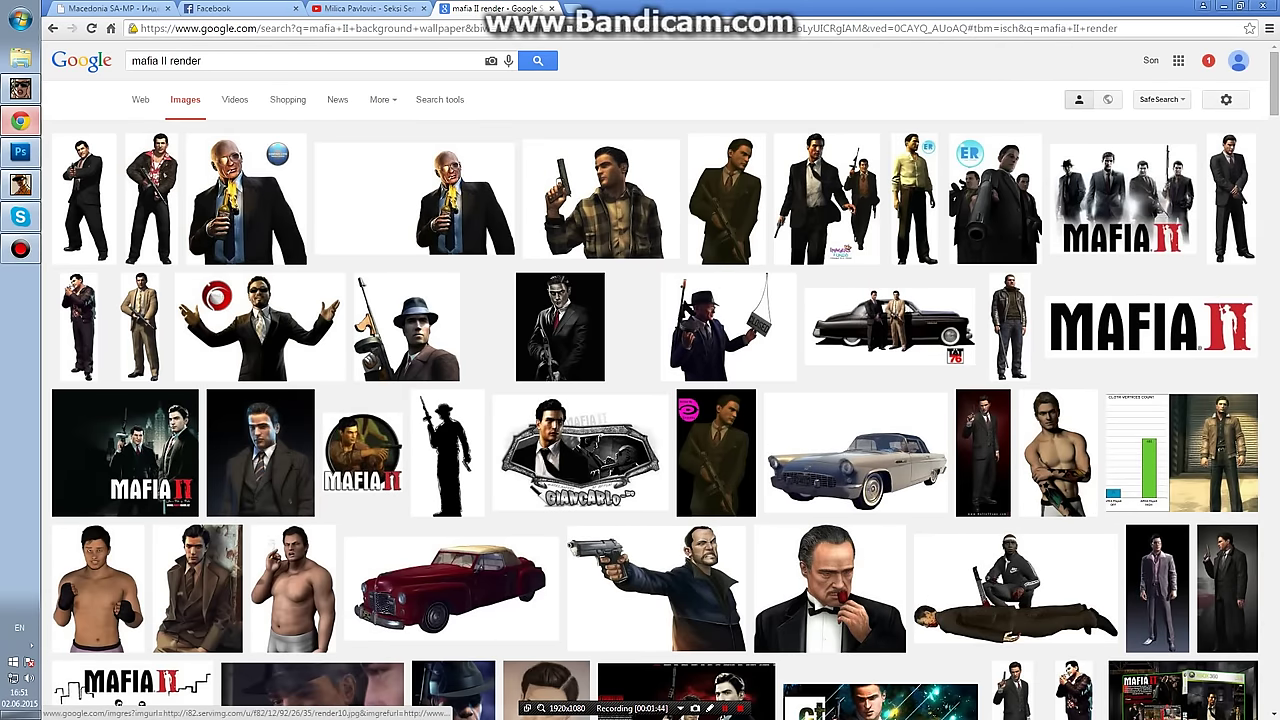
Save the bald character render to the desktop as Mafia2.
{"action": "left_click", "coordinate": [415, 200]}
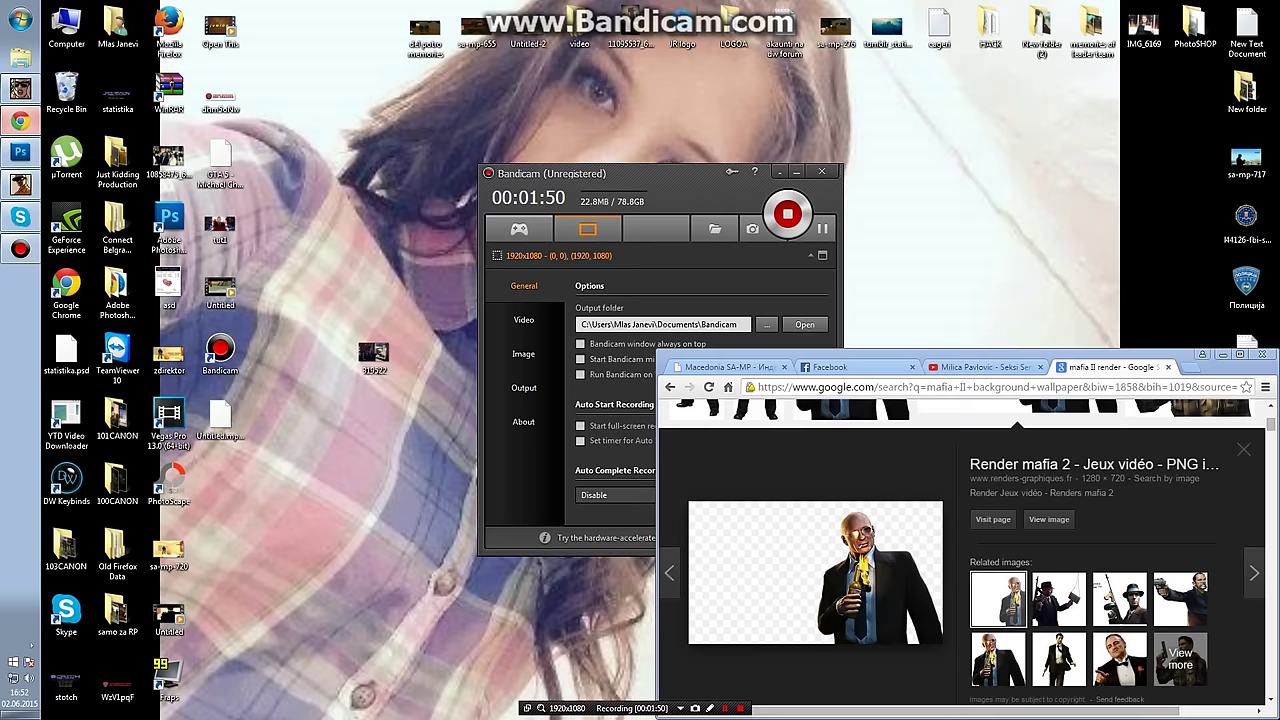
{"action": "left_click_drag", "start_coordinate": [815, 572], "coordinate": [427, 485]}
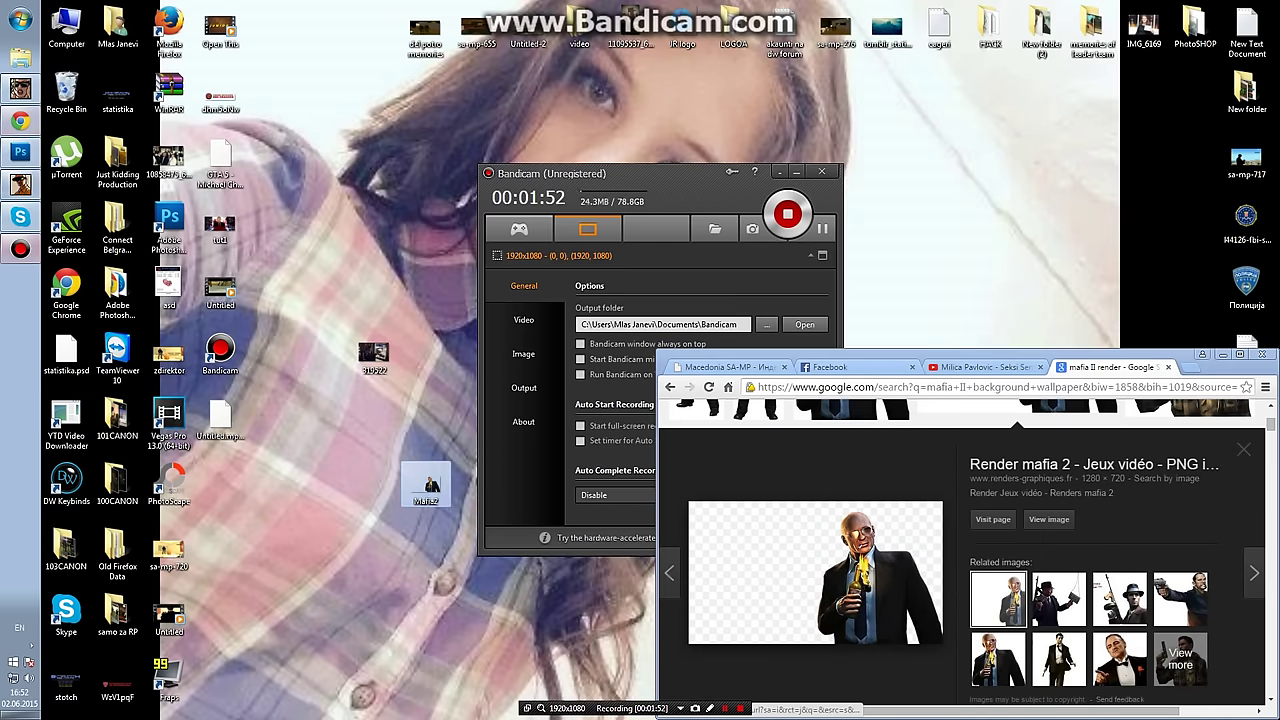
{"action": "left_click", "coordinate": [20, 152]}
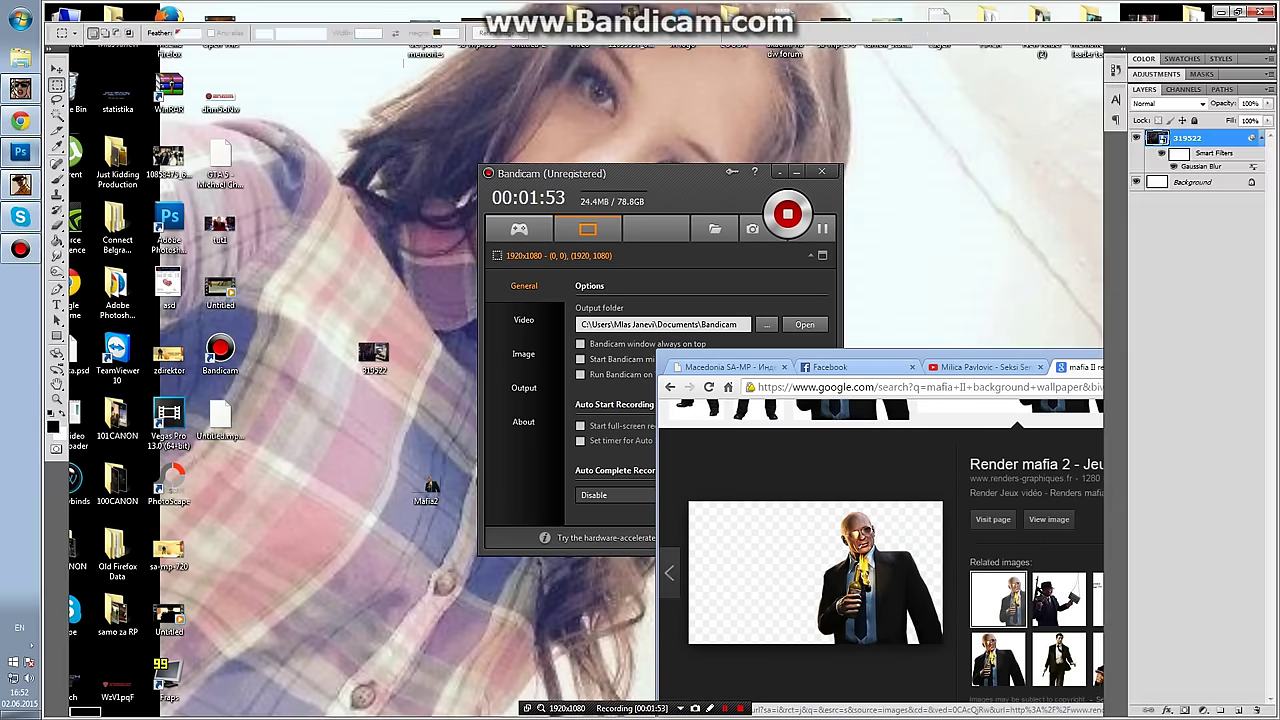
{"action": "left_click", "coordinate": [82, 11]}
Place Mafia2 from the Desktop and position it right of centre.
{"action": "left_click", "coordinate": [105, 272]}
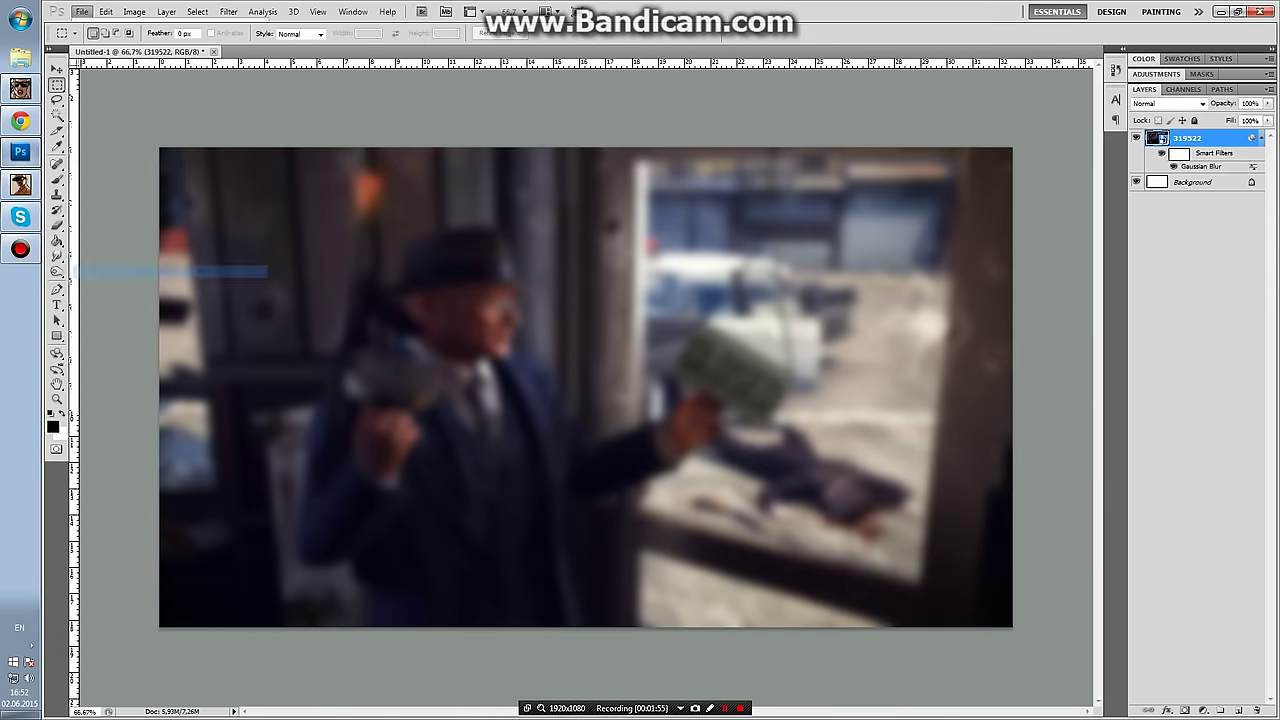
{"action": "left_click", "coordinate": [484, 393]}
{"action": "scroll", "coordinate": [495, 400], "scroll_direction": "down", "scroll_amount": 10}
{"action": "scroll", "coordinate": [495, 400], "scroll_direction": "up", "scroll_amount": 3}
{"action": "scroll", "coordinate": [495, 400], "scroll_direction": "up", "scroll_amount": 6}
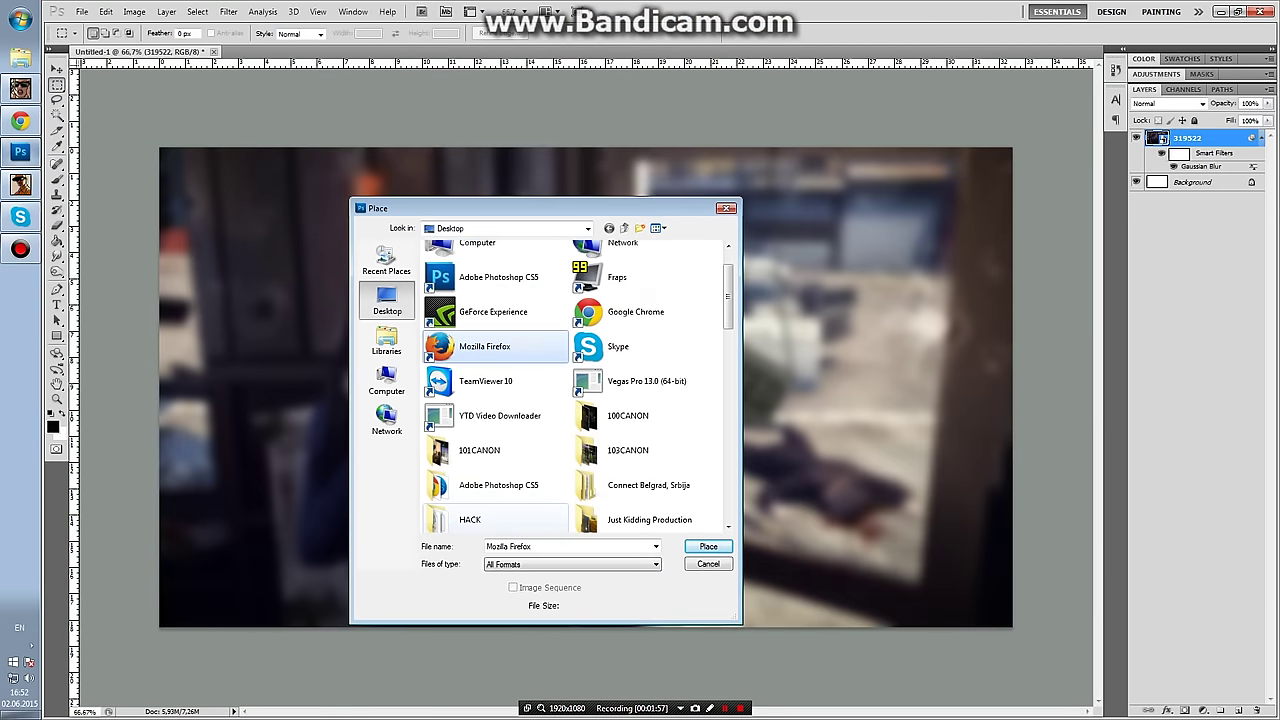
{"action": "scroll", "coordinate": [495, 400], "scroll_direction": "down", "scroll_amount": 6}
{"action": "scroll", "coordinate": [570, 385], "scroll_direction": "down", "scroll_amount": 3}
{"action": "double_click", "coordinate": [480, 340]}
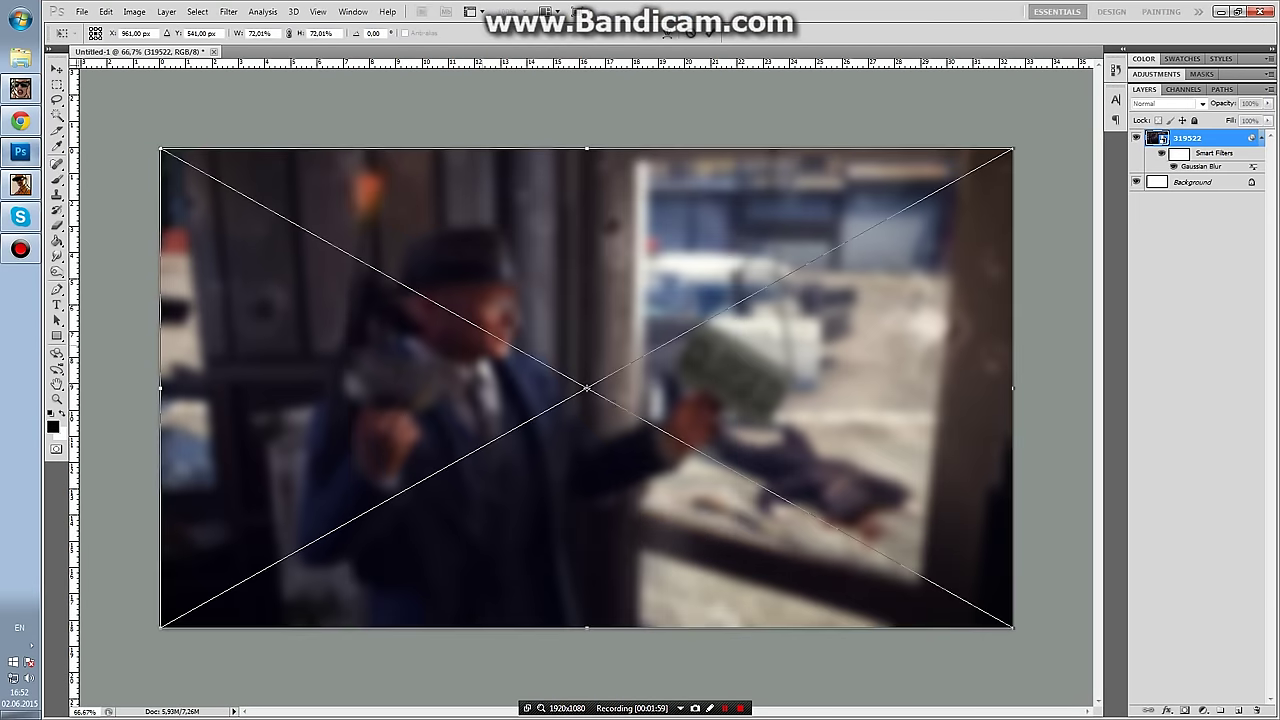
{"action": "left_click_drag", "start_coordinate": [700, 400], "coordinate": [534, 390]}
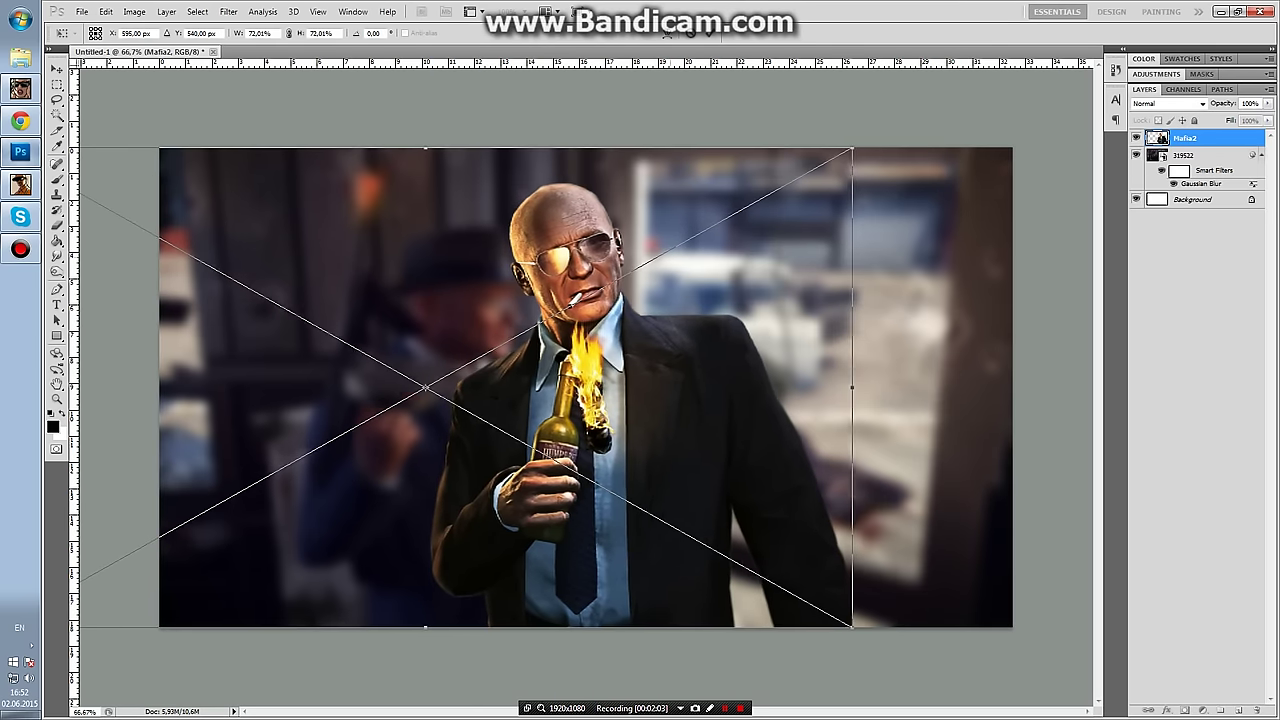
{"action": "left_click_drag", "start_coordinate": [534, 390], "coordinate": [647, 390]}
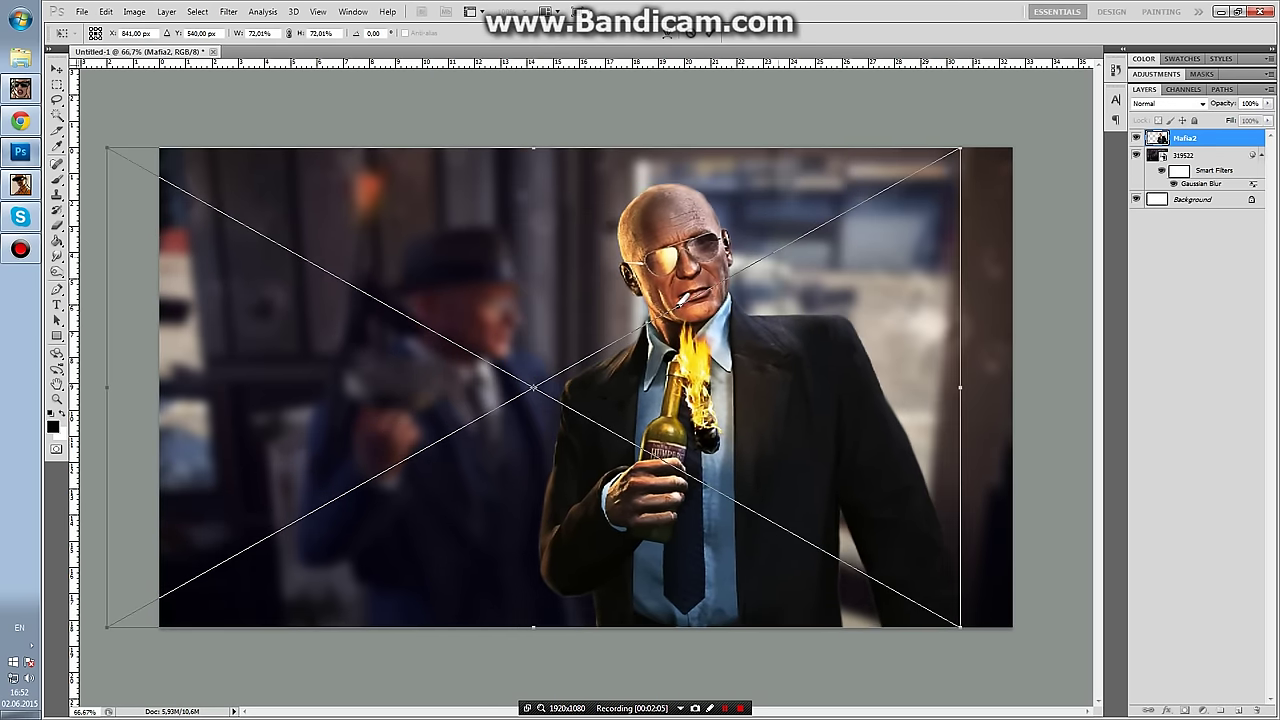
{"action": "key", "text": "Return"}
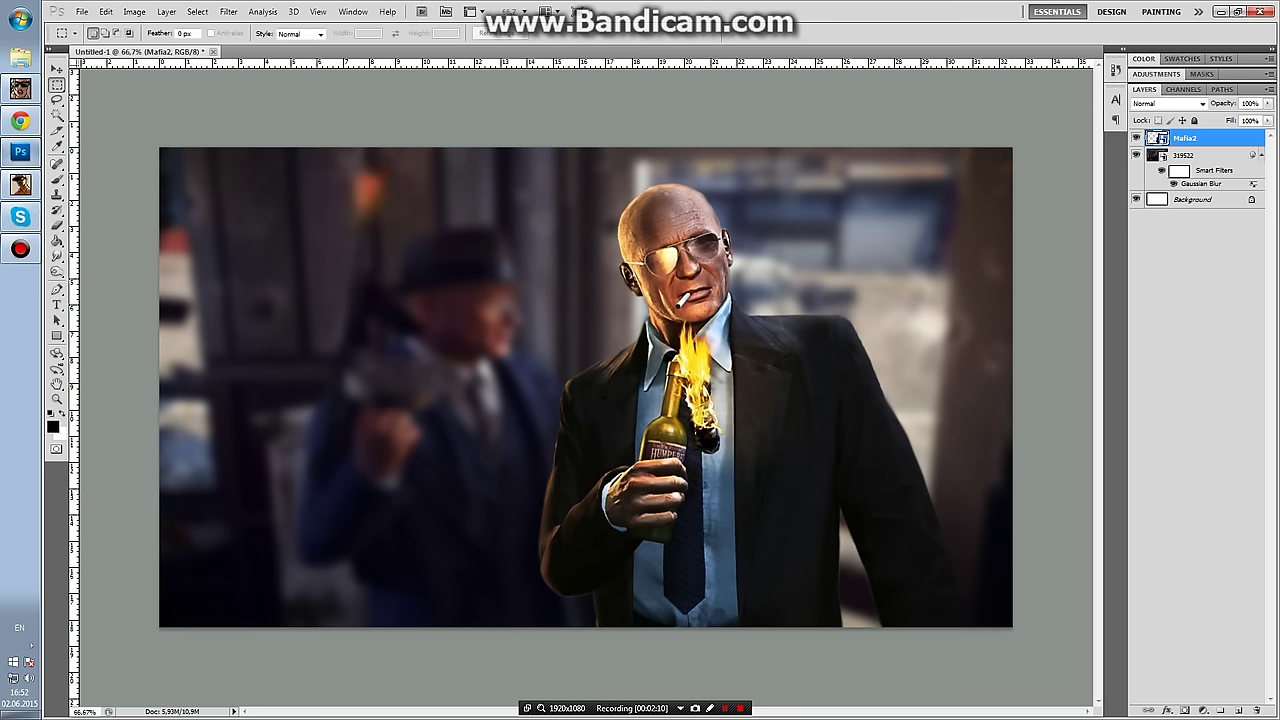
Add a Drop Shadow (Multiply, 75% opacity, distance 0) to the Mafia2 layer.
{"action": "right_click", "coordinate": [1125, 140]}
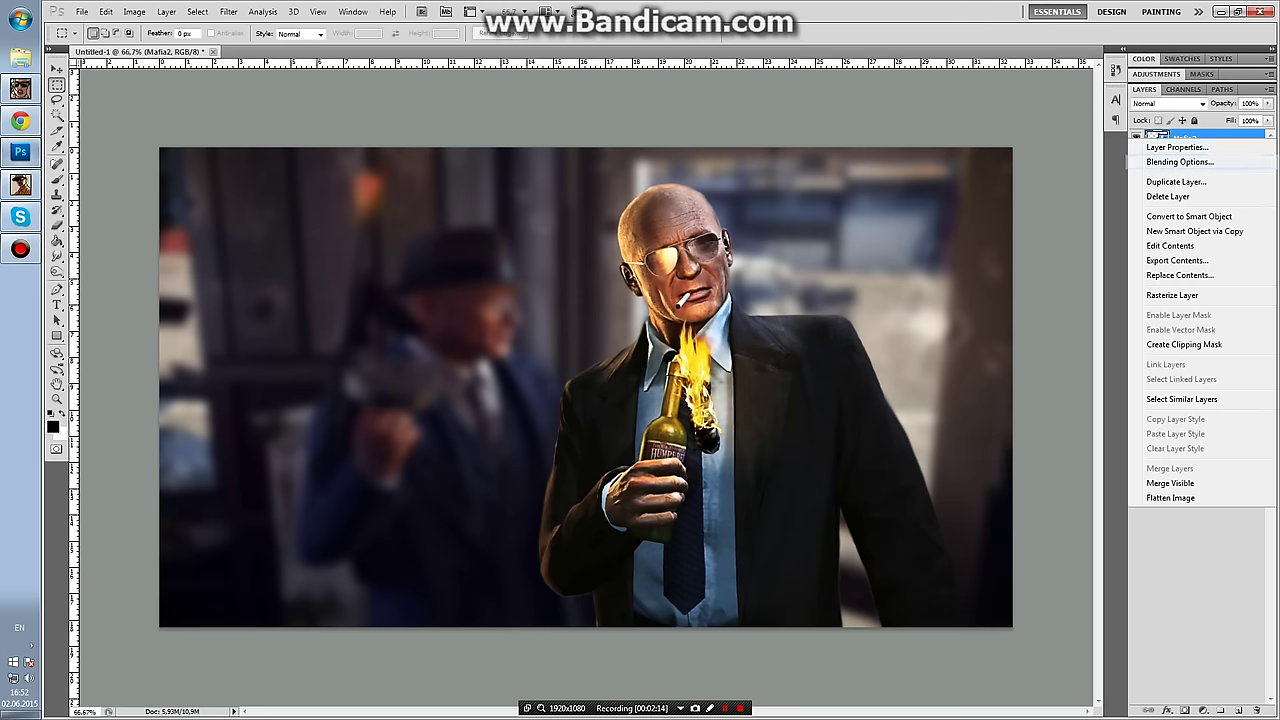
{"action": "left_click", "coordinate": [1180, 162]}
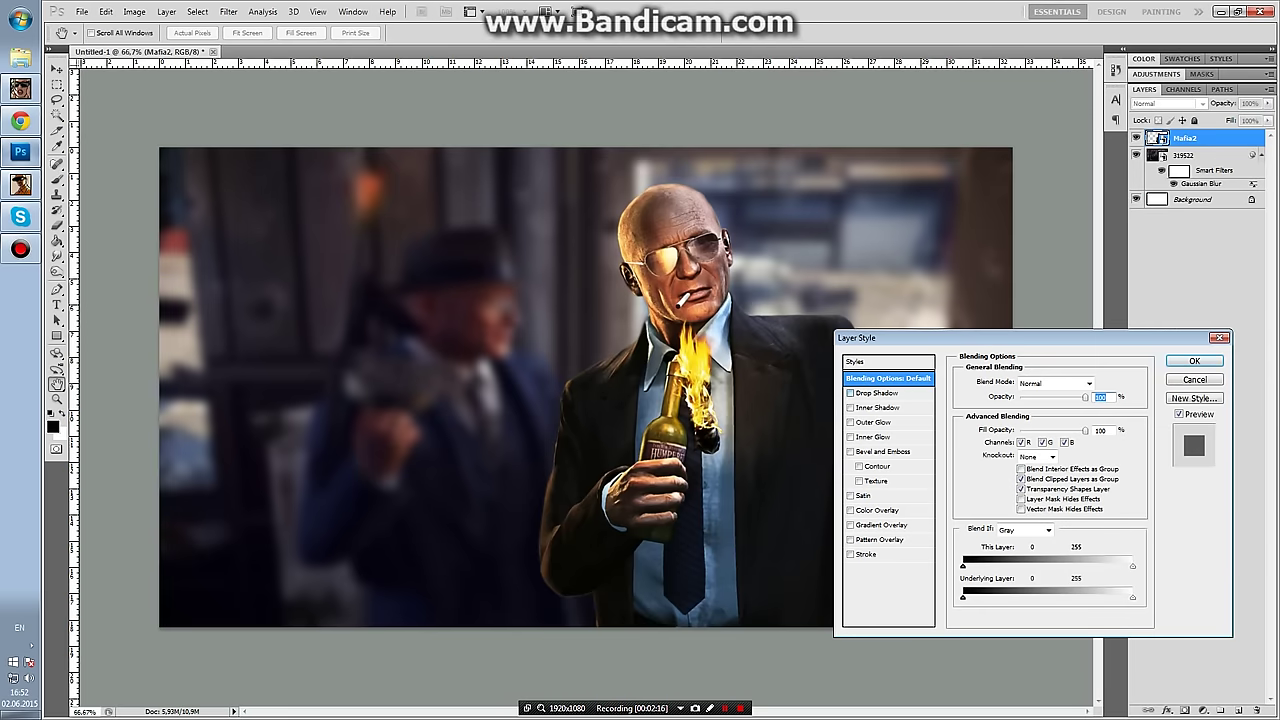
{"action": "left_click", "coordinate": [877, 393]}
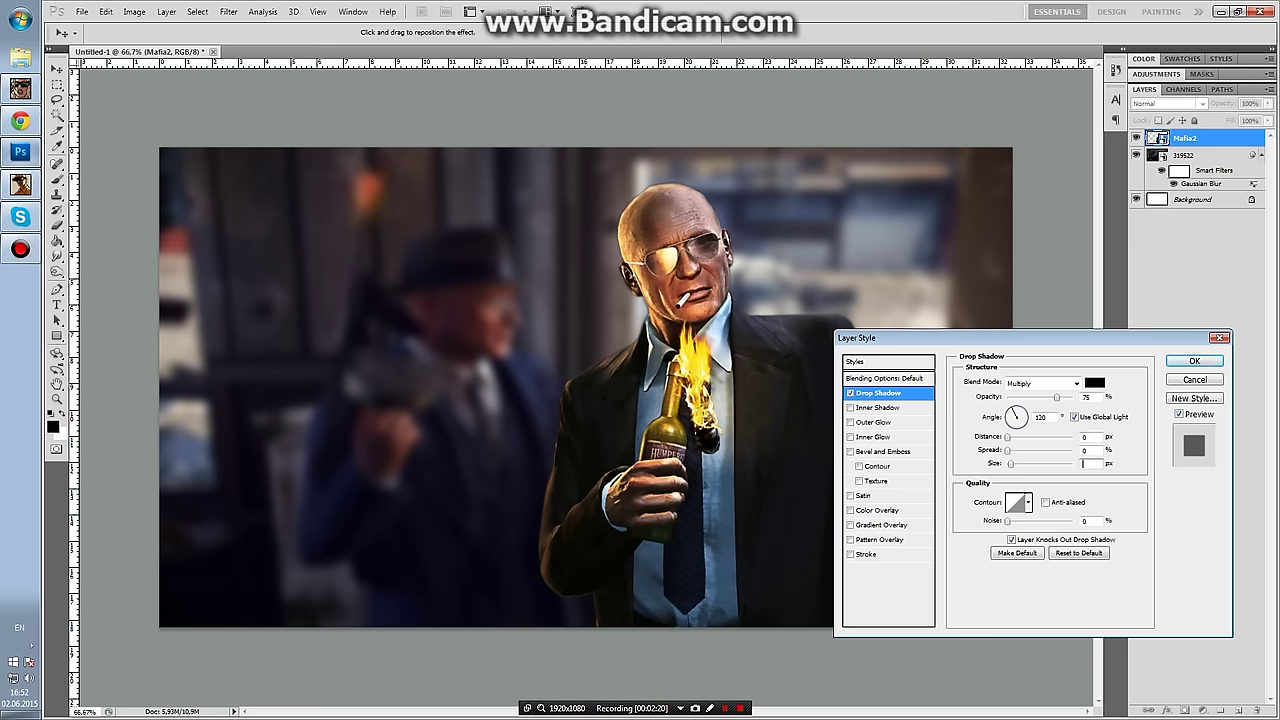
{"action": "type", "text": "7"}
{"action": "key", "text": "Return"}
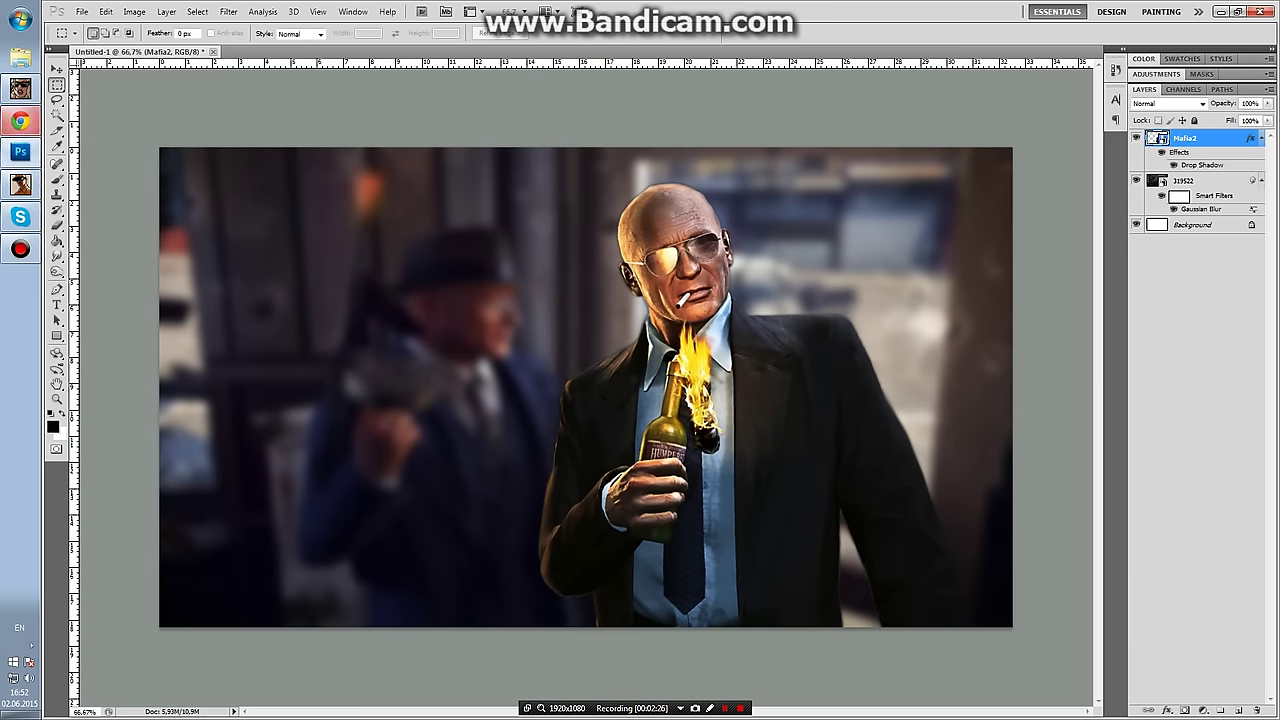
Maximise the browser and look through 'line render' image results.
{"action": "left_click", "coordinate": [20, 121]}
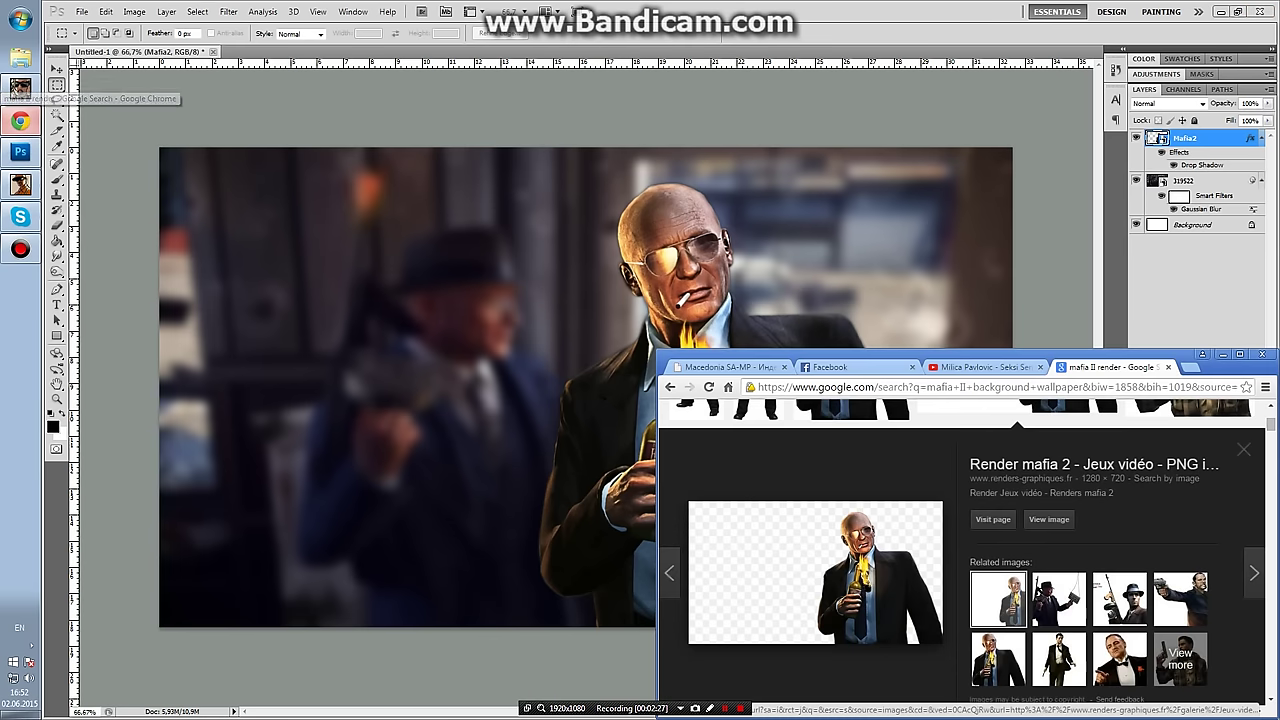
{"action": "left_click_drag", "start_coordinate": [1188, 358], "coordinate": [569, 2]}
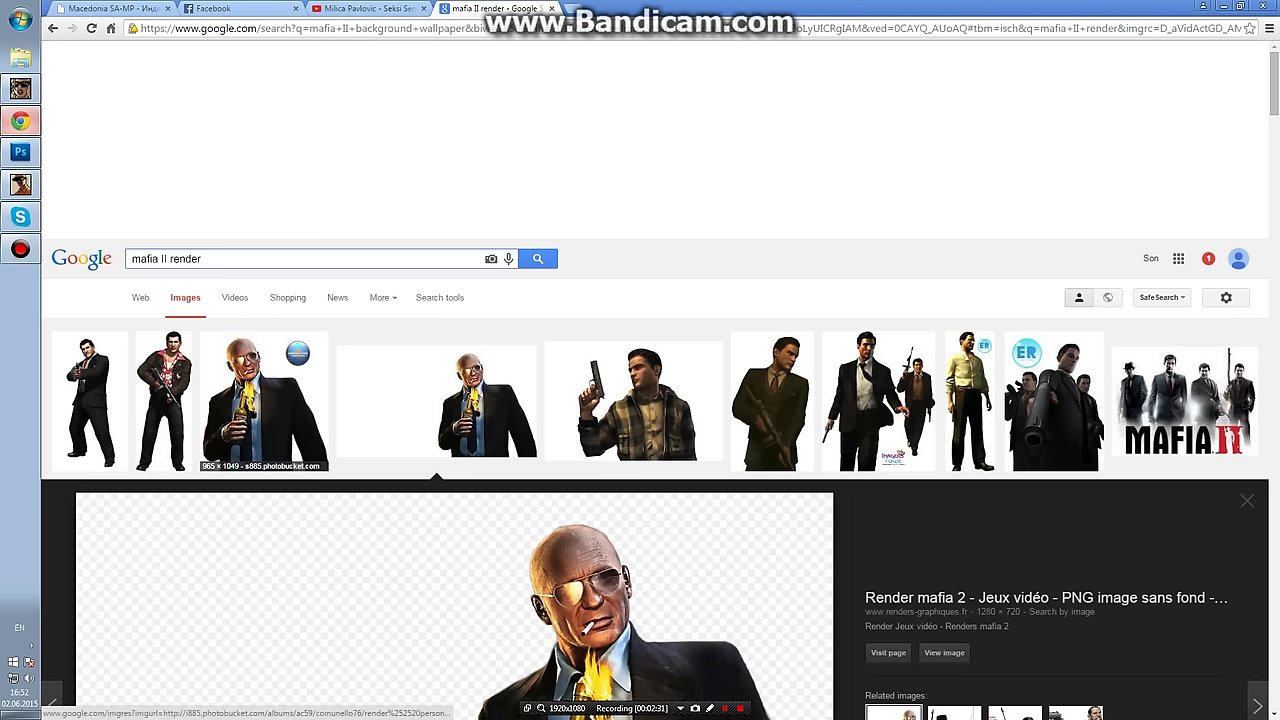
{"action": "left_click", "coordinate": [264, 400]}
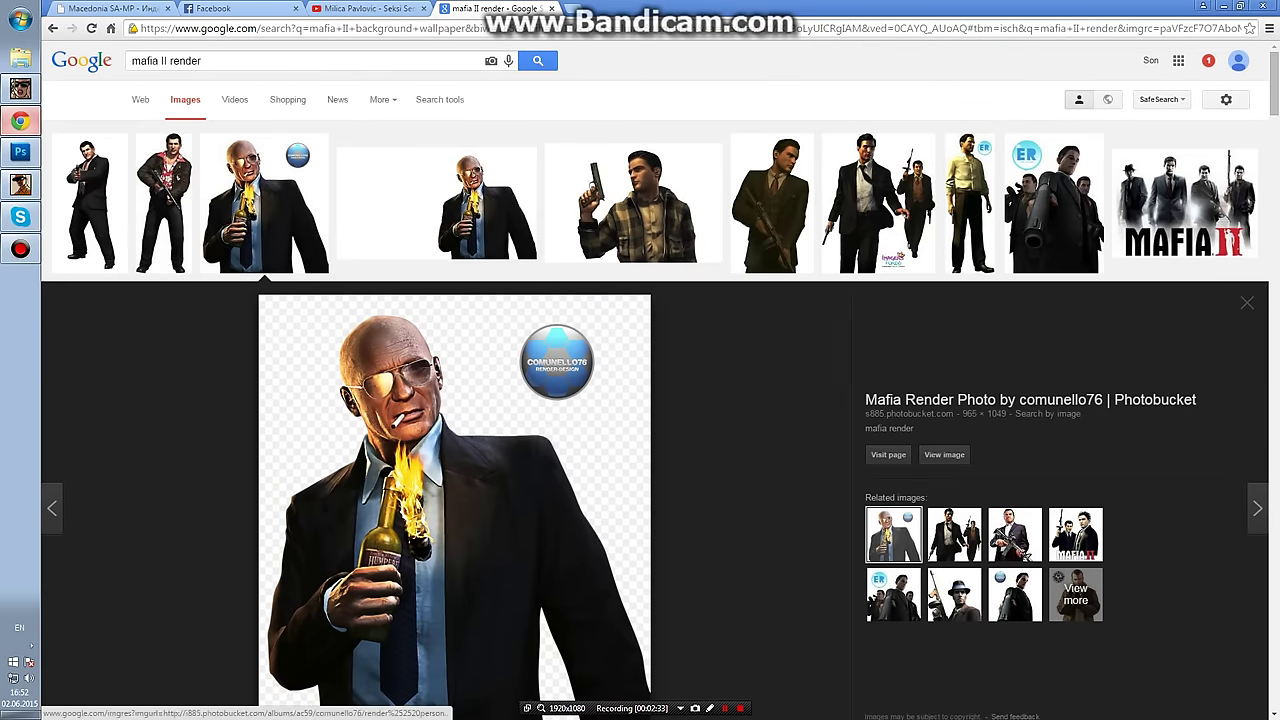
{"action": "left_click", "coordinate": [165, 61]}
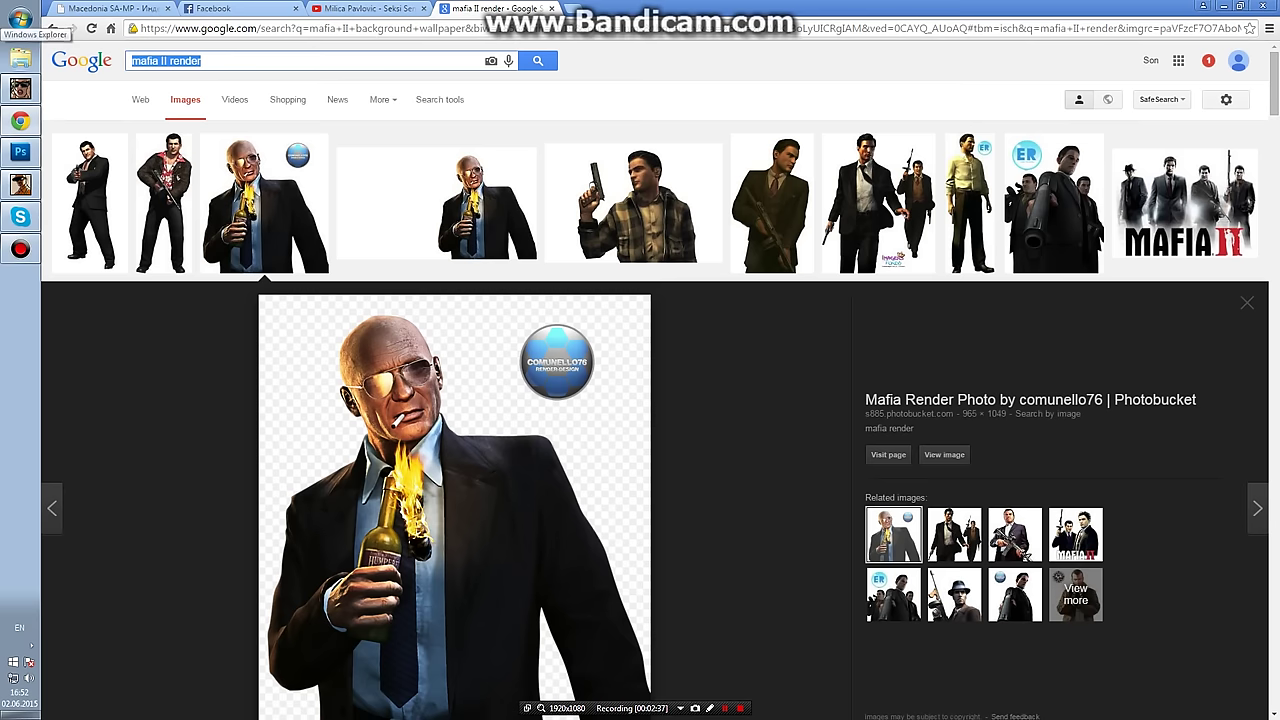
{"action": "type", "text": "line render"}
{"action": "key", "text": "Return"}
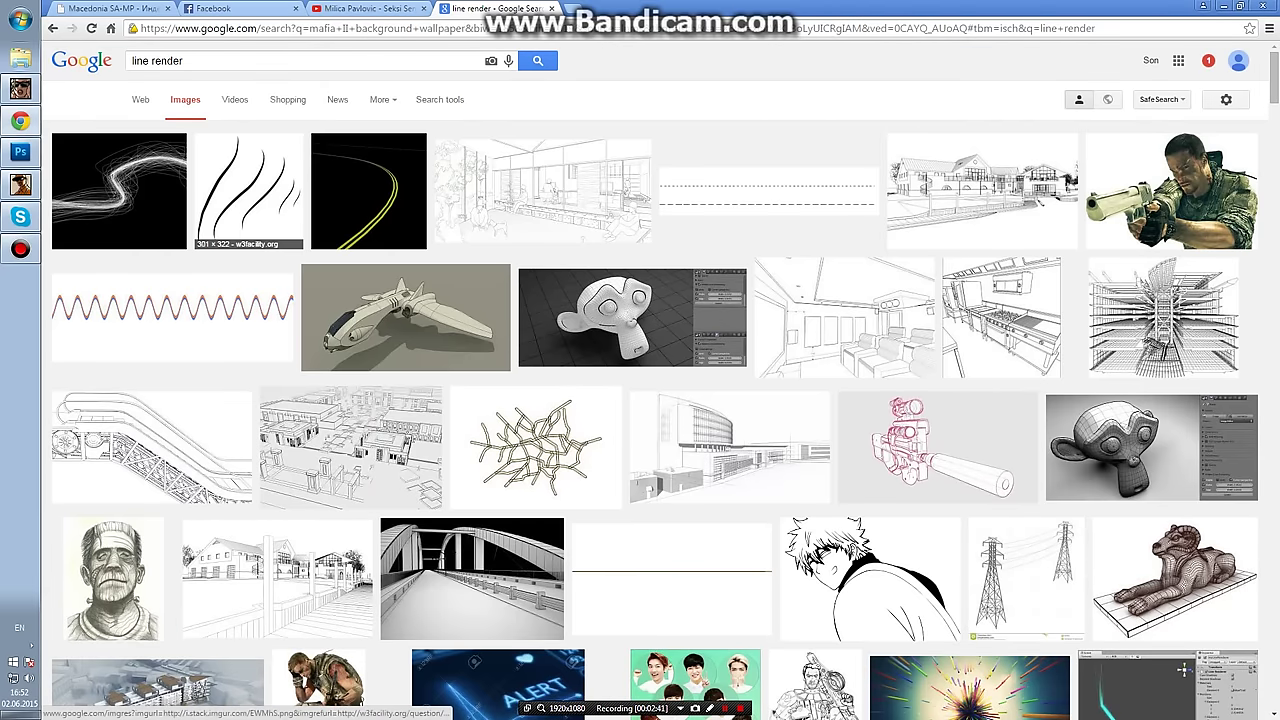
{"action": "left_click", "coordinate": [248, 190]}
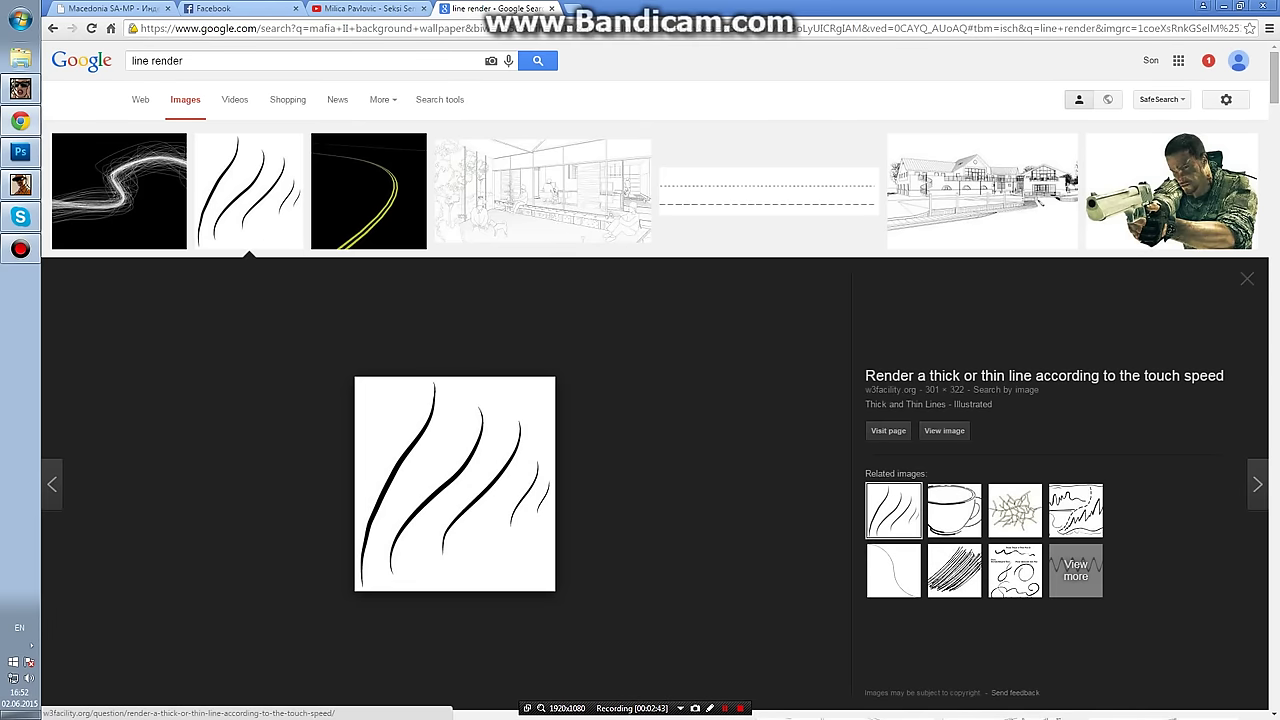
{"action": "left_click", "coordinate": [954, 570]}
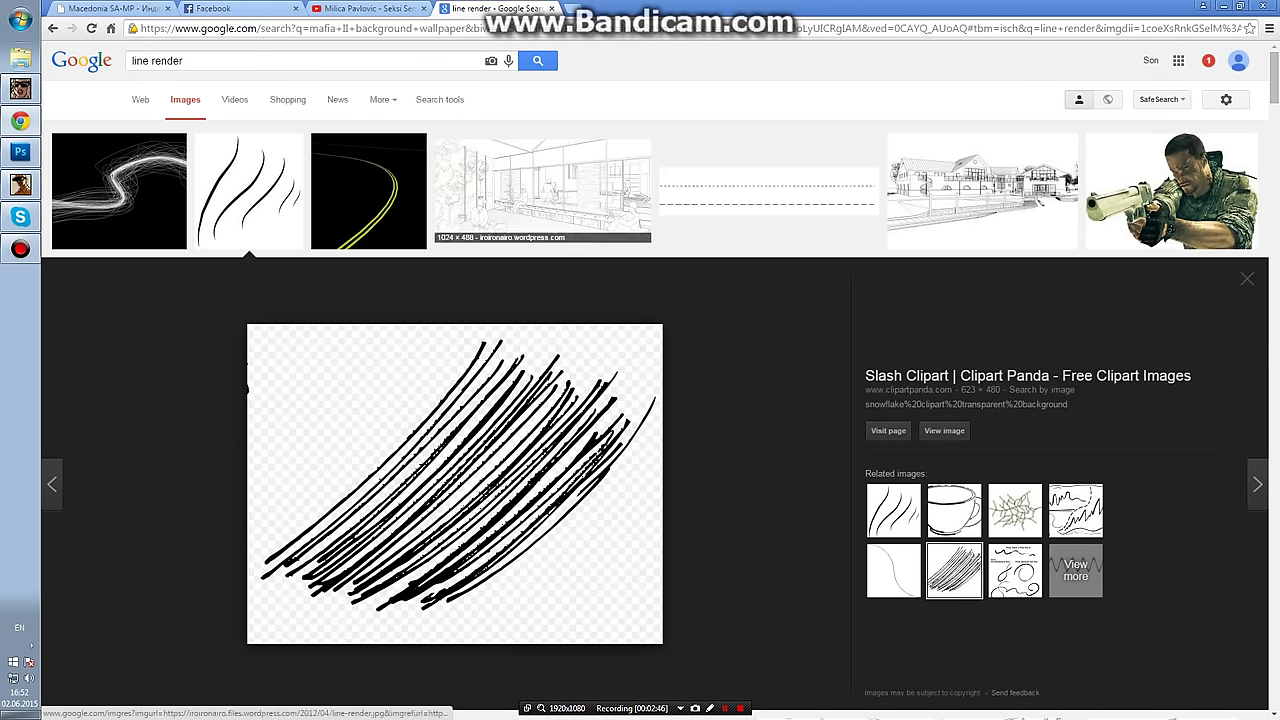
Search 'explosion render' and preview the misc fire element image.
{"action": "type", "text": "ex"}
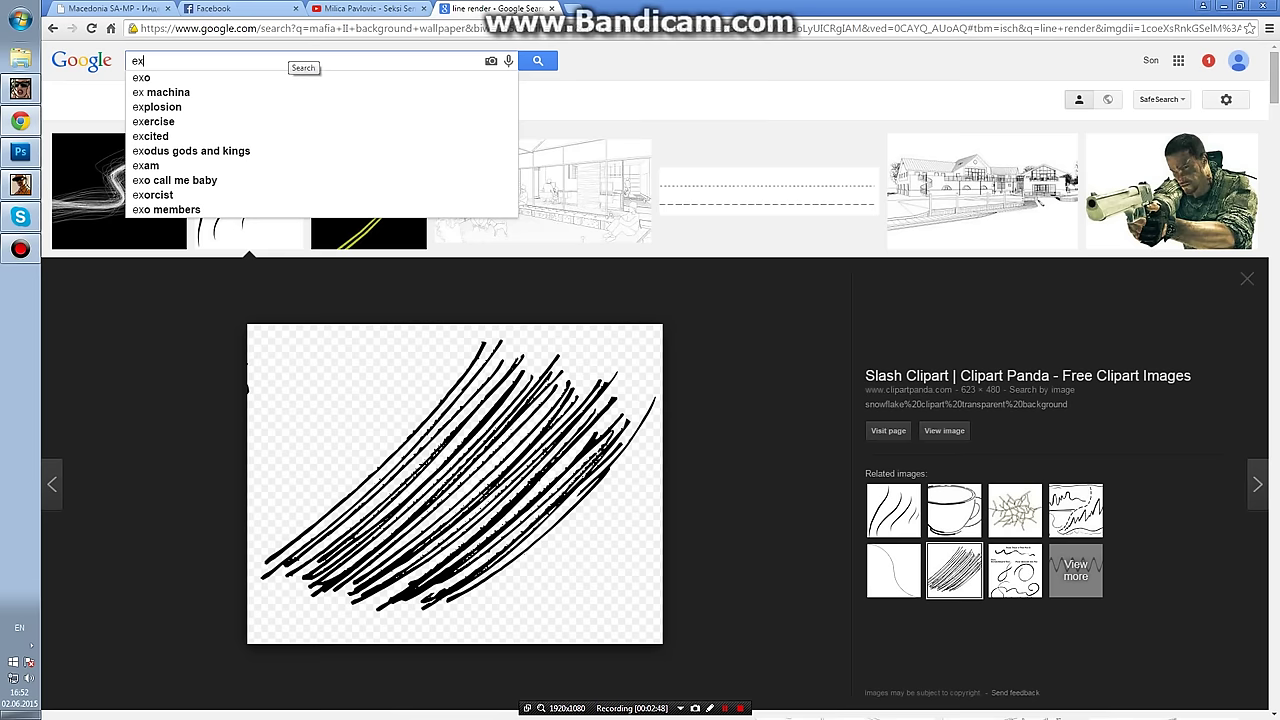
{"action": "type", "text": "plosion rende"}
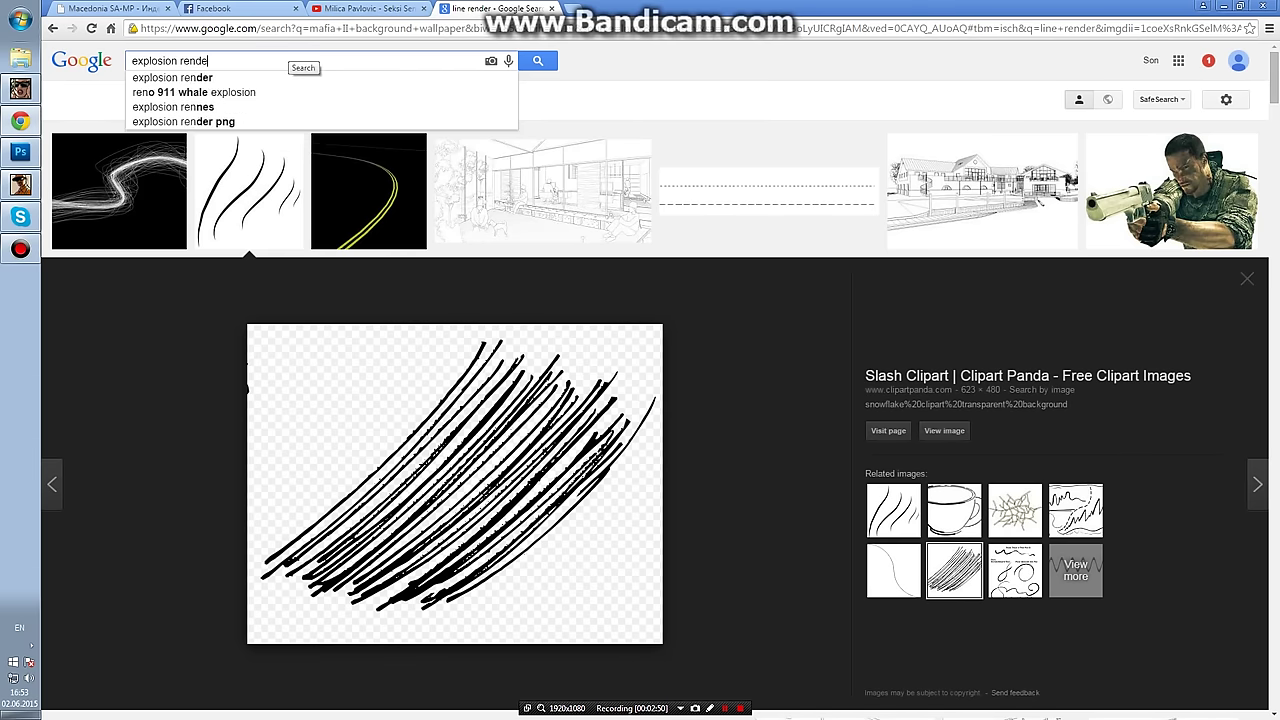
{"action": "type", "text": "r"}
{"action": "key", "text": "Return"}
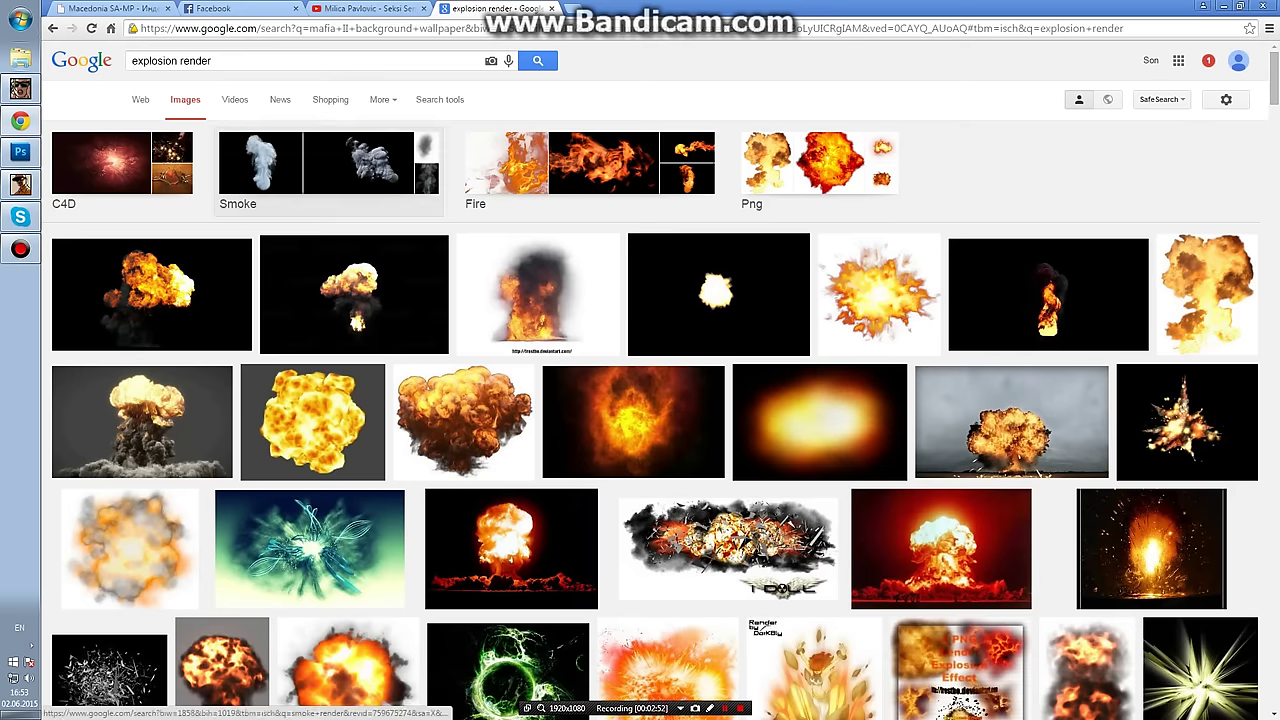
{"action": "left_click", "coordinate": [538, 295]}
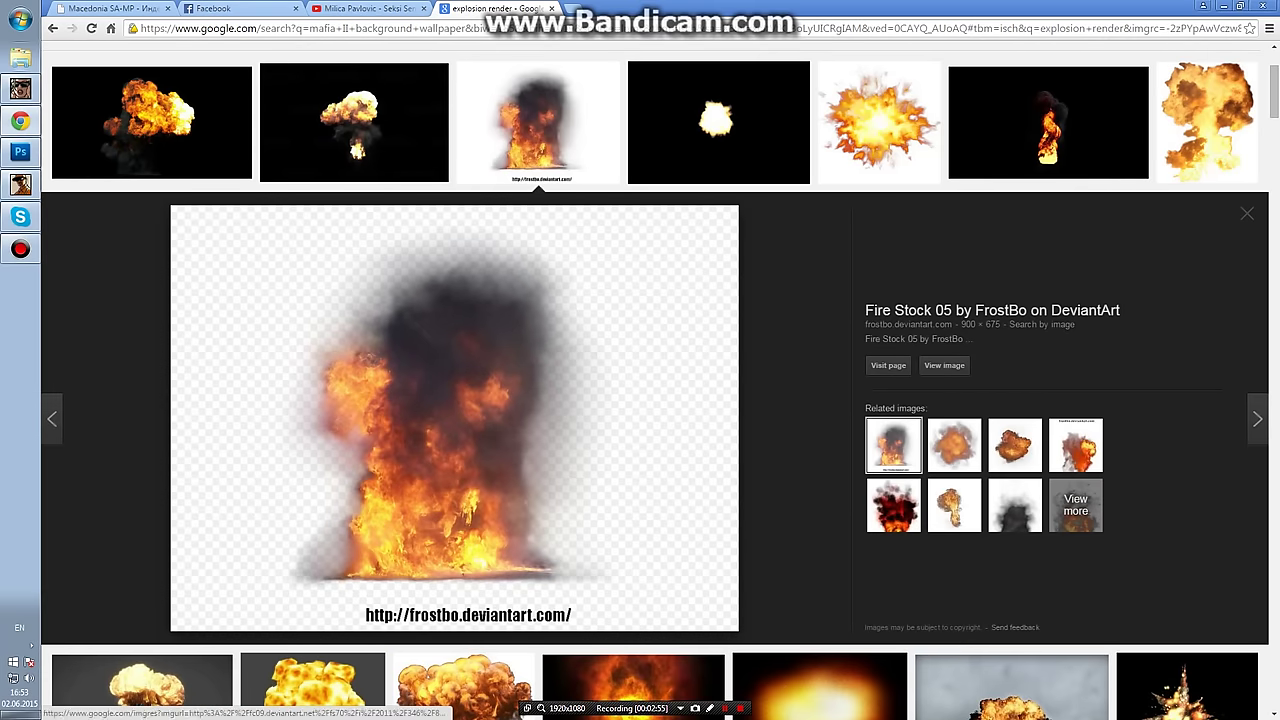
{"action": "left_click", "coordinate": [954, 445]}
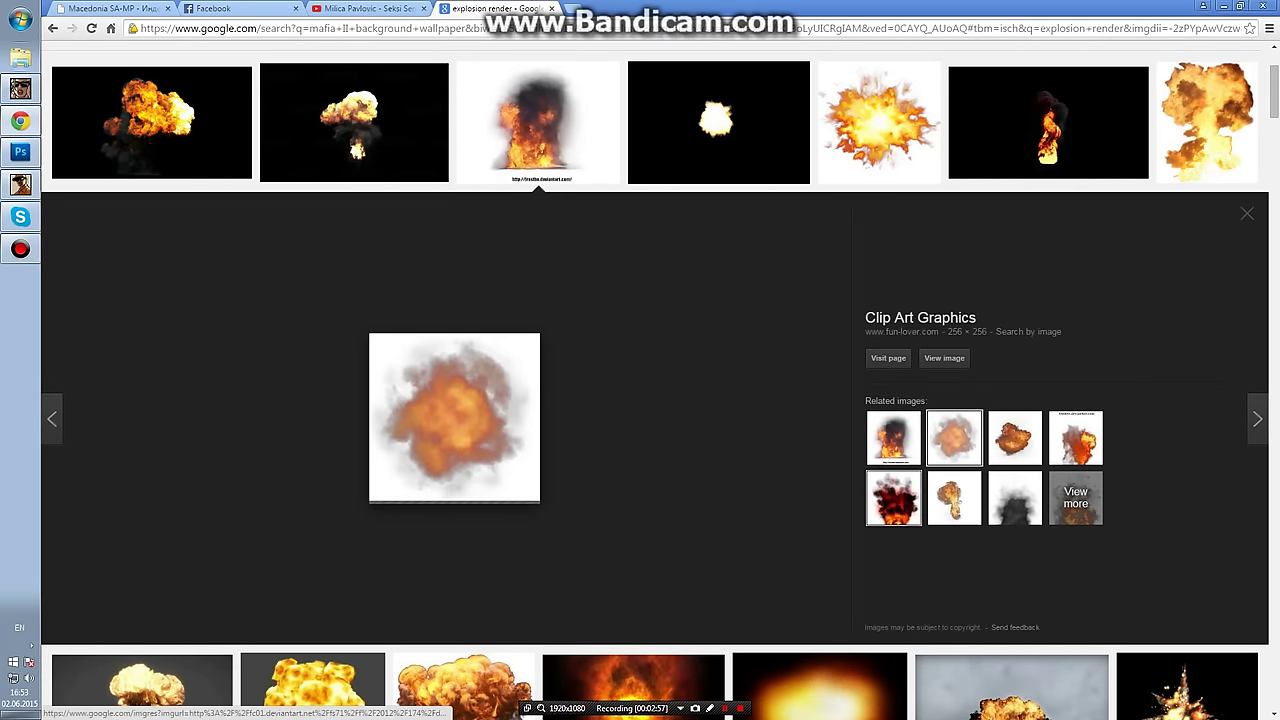
{"action": "left_click", "coordinate": [893, 497]}
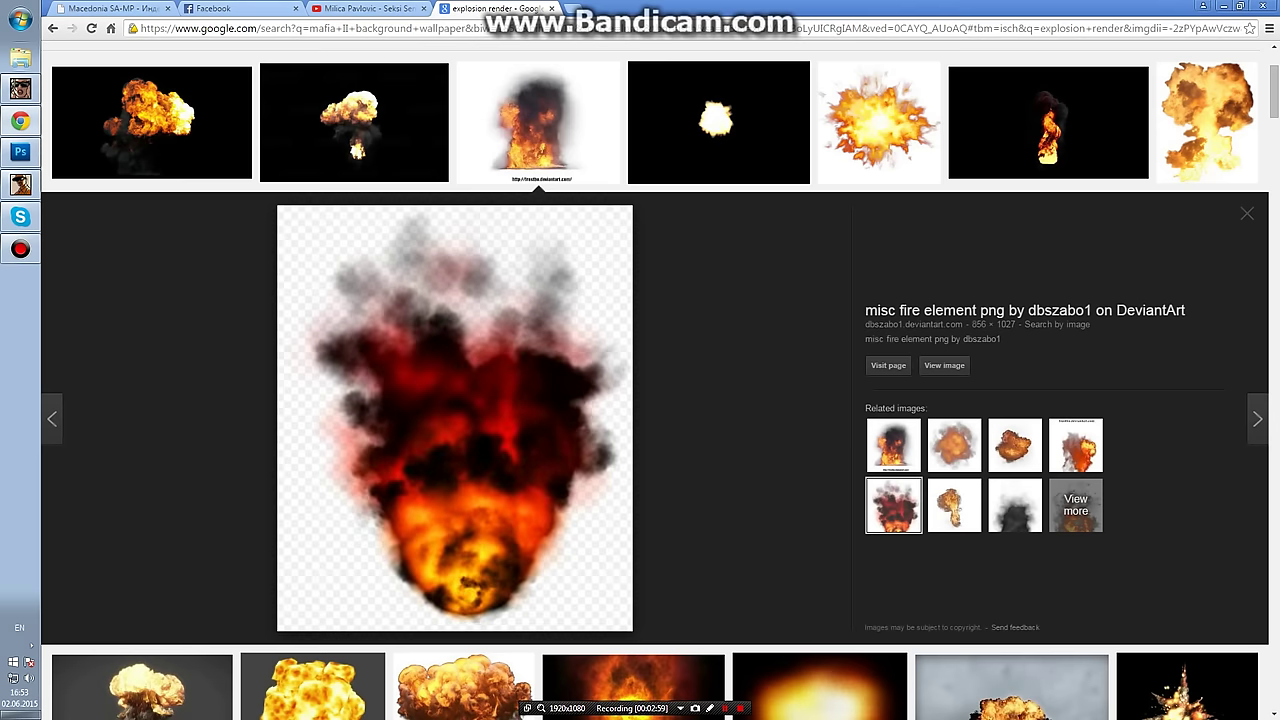
Back in Photoshop, check the fire image is on the desktop and begin File > Place.
{"action": "left_click", "coordinate": [1254, 8]}
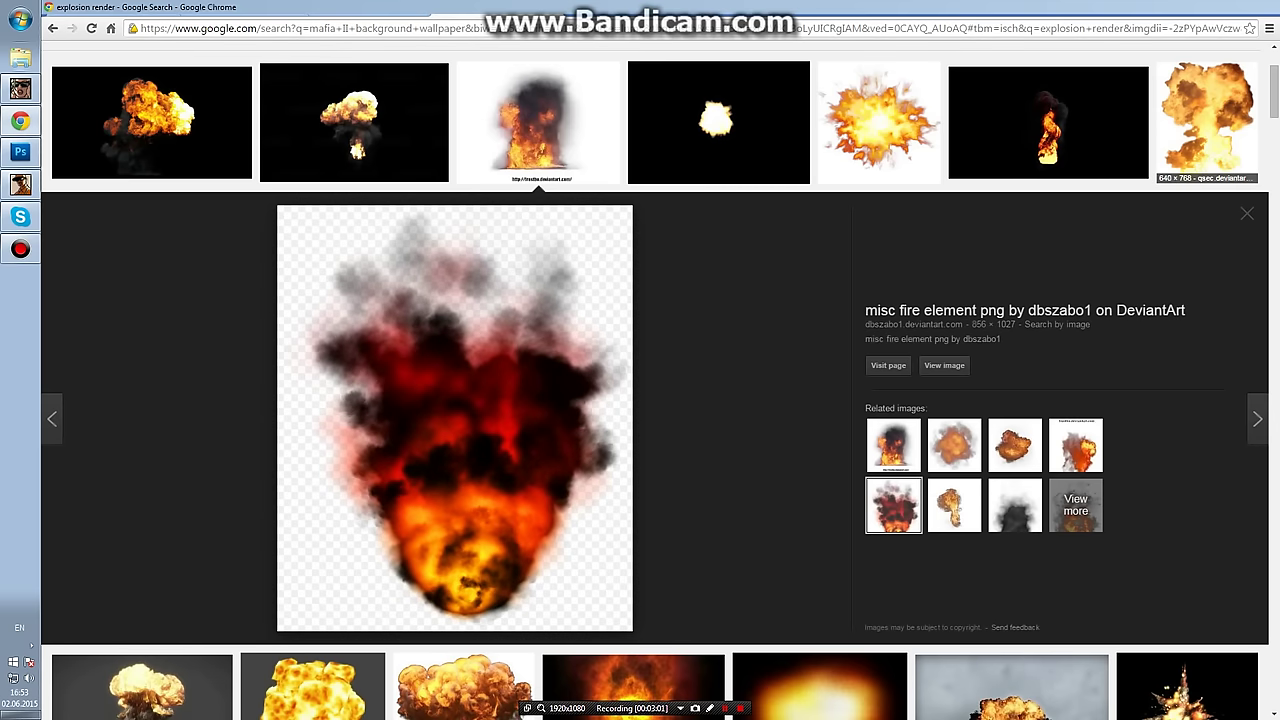
{"action": "left_click", "coordinate": [20, 152]}
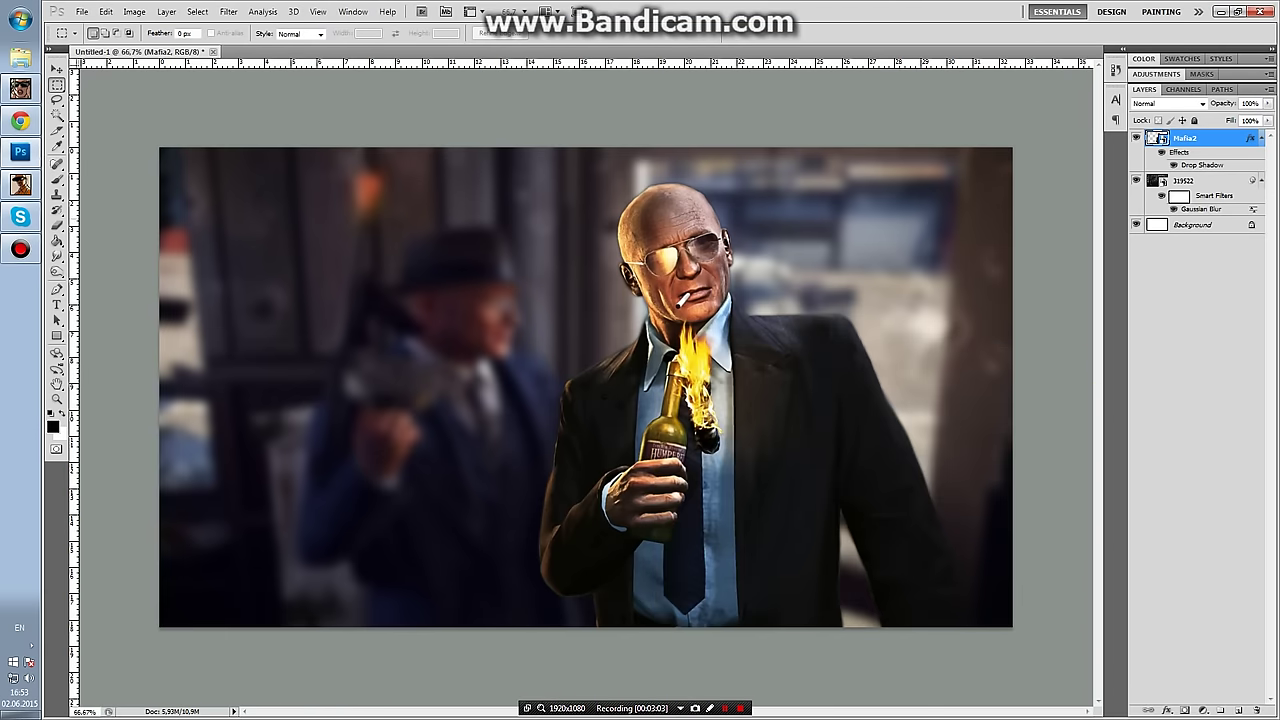
{"action": "left_click", "coordinate": [1222, 11]}
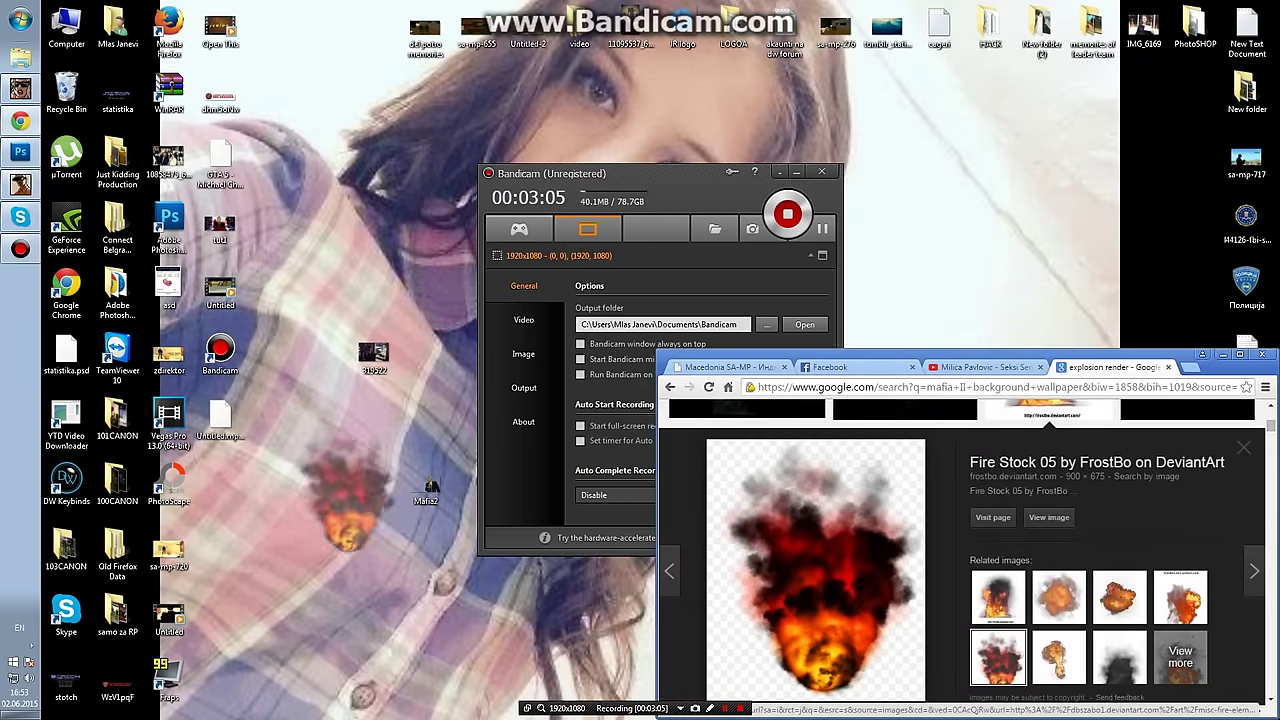
{"action": "left_click", "coordinate": [20, 152]}
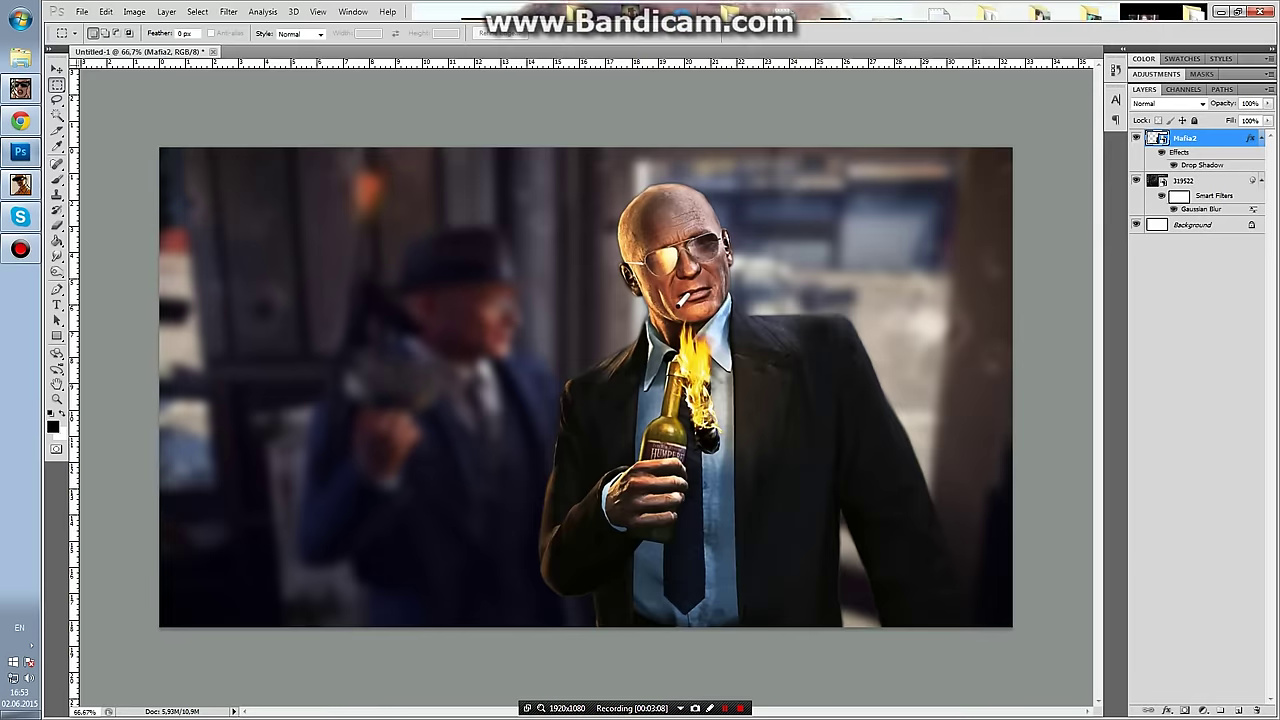
{"action": "left_click", "coordinate": [82, 11]}
{"action": "left_click", "coordinate": [96, 271]}
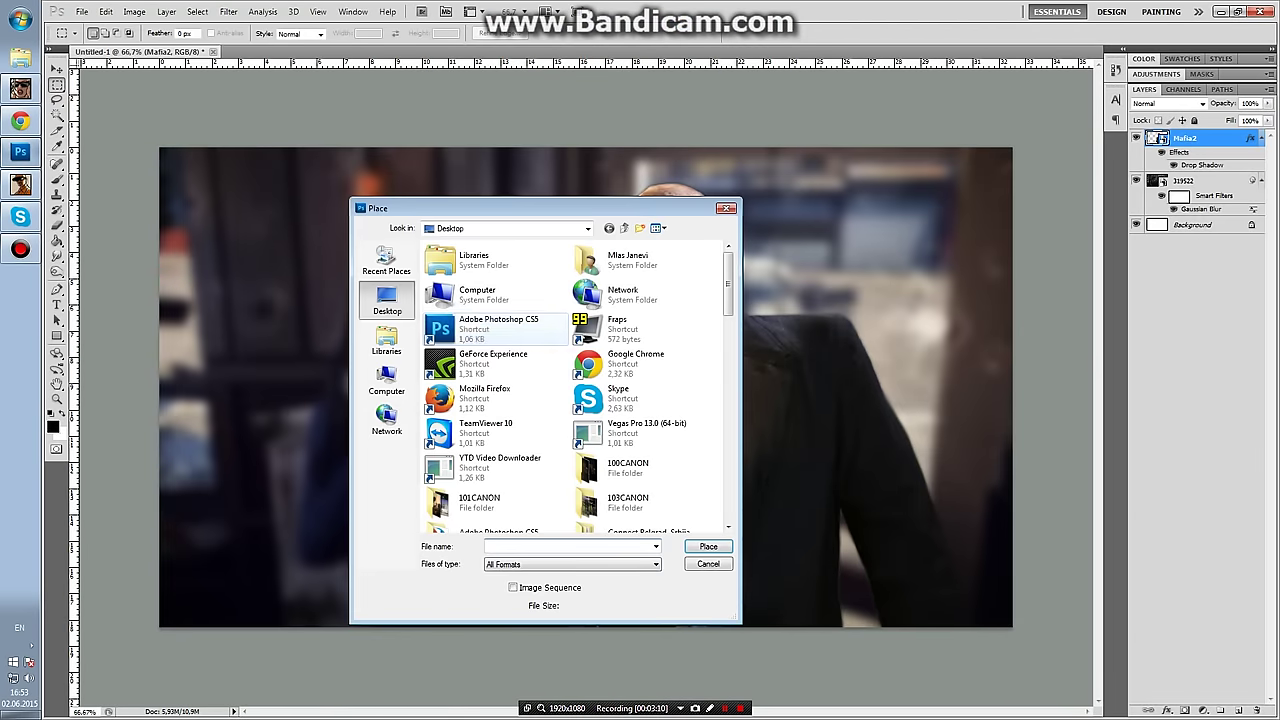
Place the misc_fire_element image, shifted slightly right.
{"action": "left_click", "coordinate": [480, 329]}
{"action": "scroll", "coordinate": [575, 390], "scroll_direction": "down", "scroll_amount": 3}
{"action": "scroll", "coordinate": [640, 430], "scroll_direction": "down", "scroll_amount": 5}
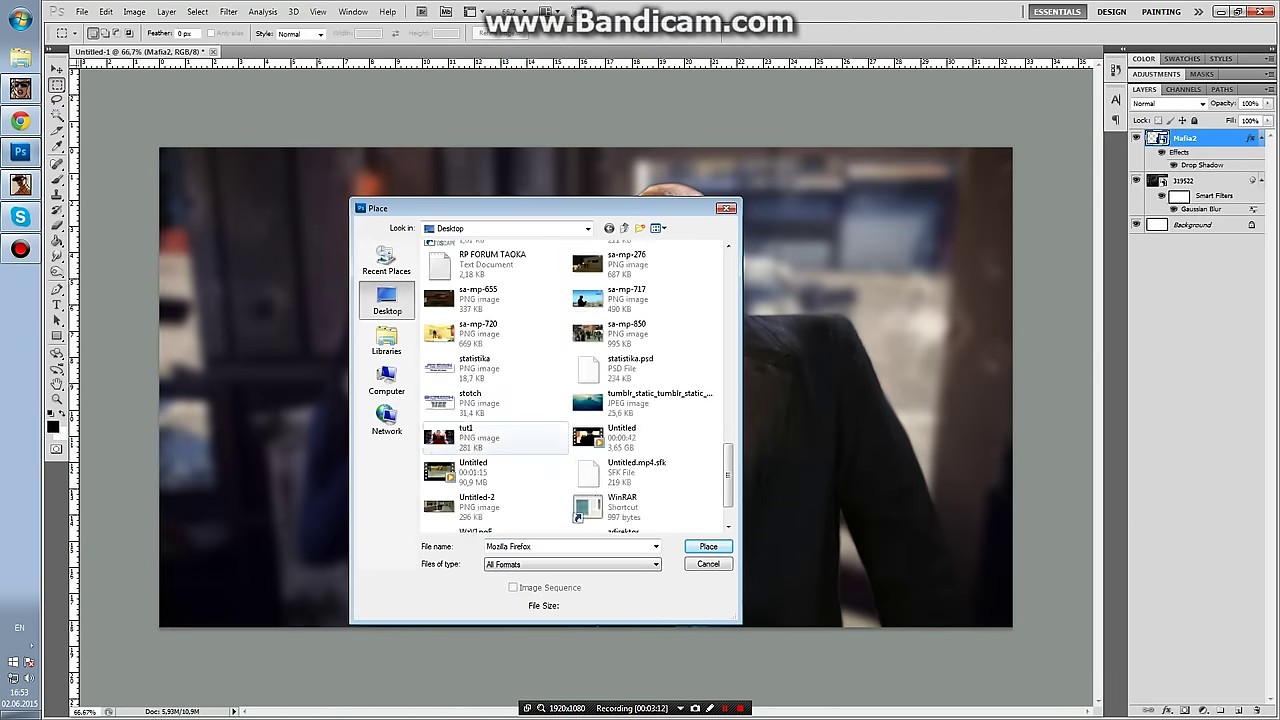
{"action": "scroll", "coordinate": [640, 430], "scroll_direction": "down", "scroll_amount": 5}
{"action": "scroll", "coordinate": [640, 430], "scroll_direction": "down", "scroll_amount": 3}
{"action": "double_click", "coordinate": [645, 428]}
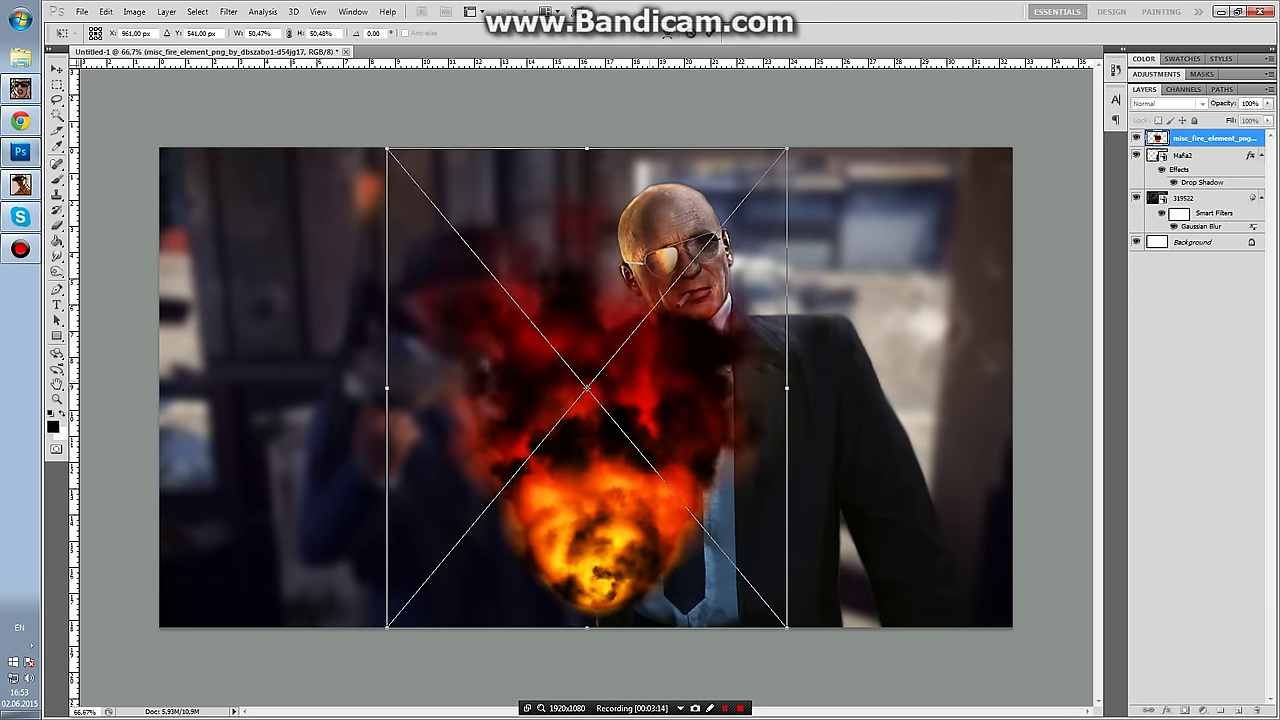
{"action": "left_click_drag", "start_coordinate": [587, 400], "coordinate": [691, 400]}
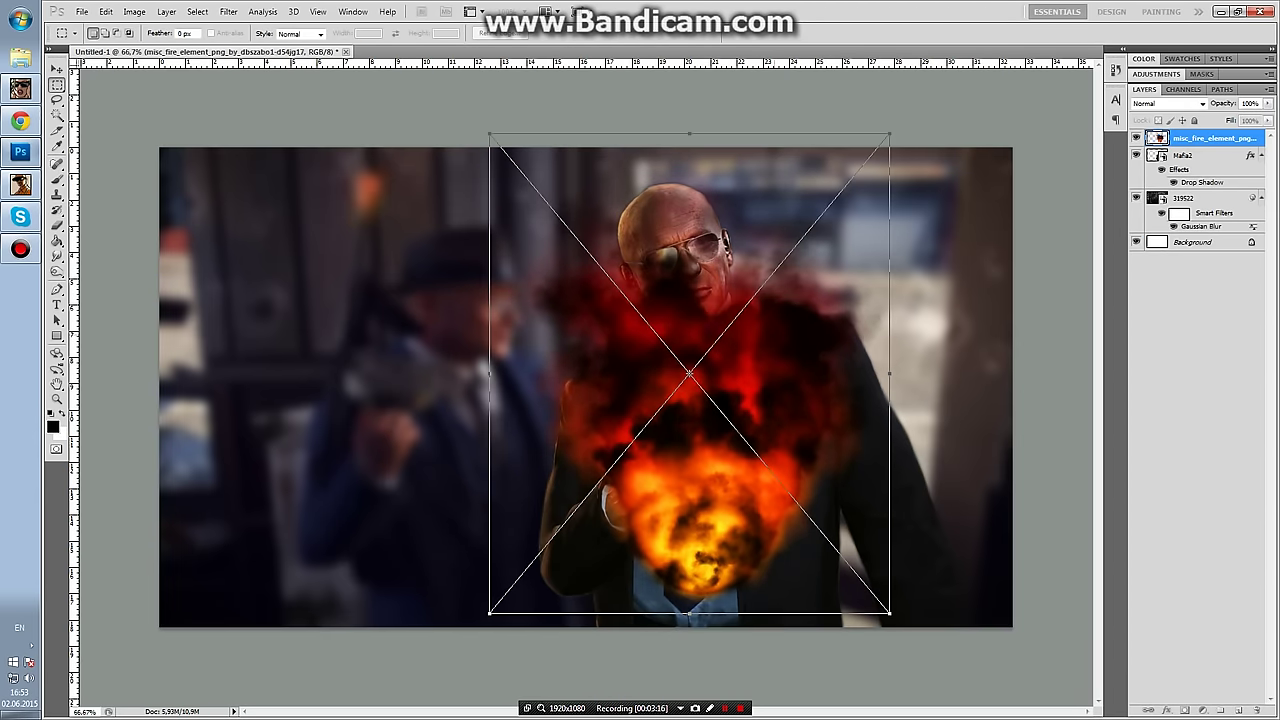
{"action": "key", "text": "Return"}
Move the fire layer below Mafia2, then shrink it beside his right shoulder.
{"action": "left_click_drag", "start_coordinate": [1210, 140], "coordinate": [1200, 195]}
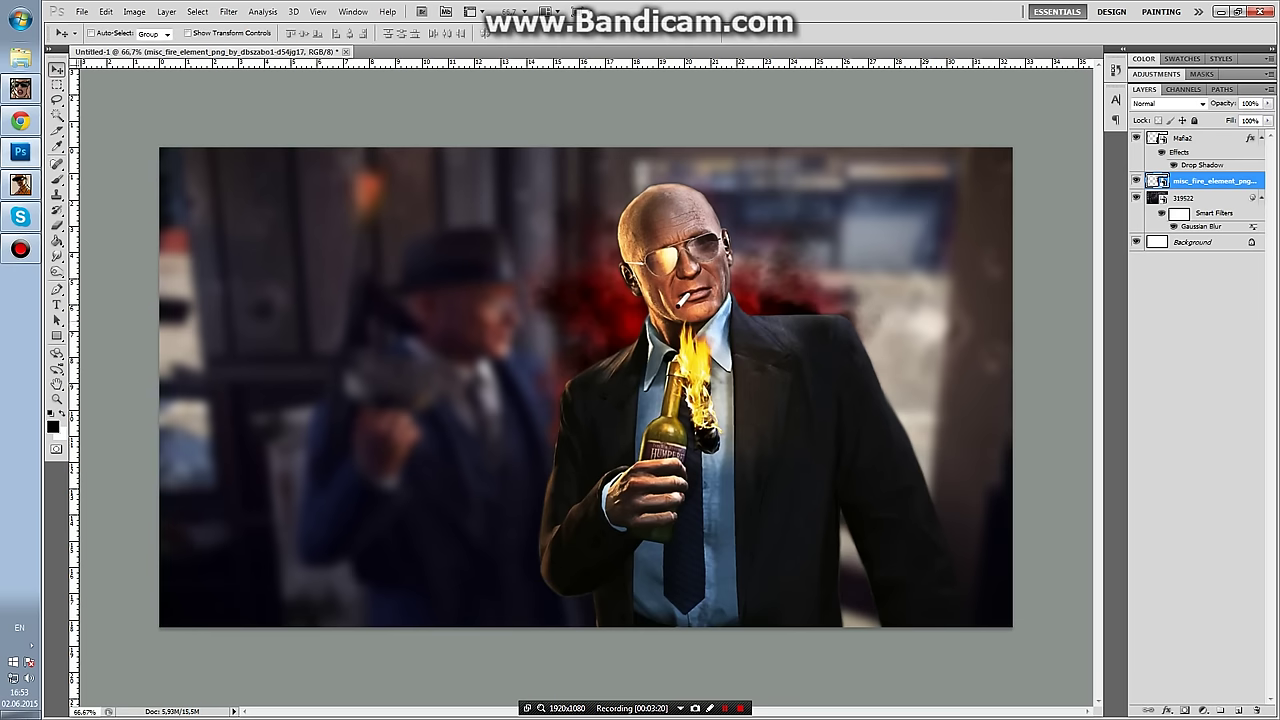
{"action": "key", "text": "ctrl+t"}
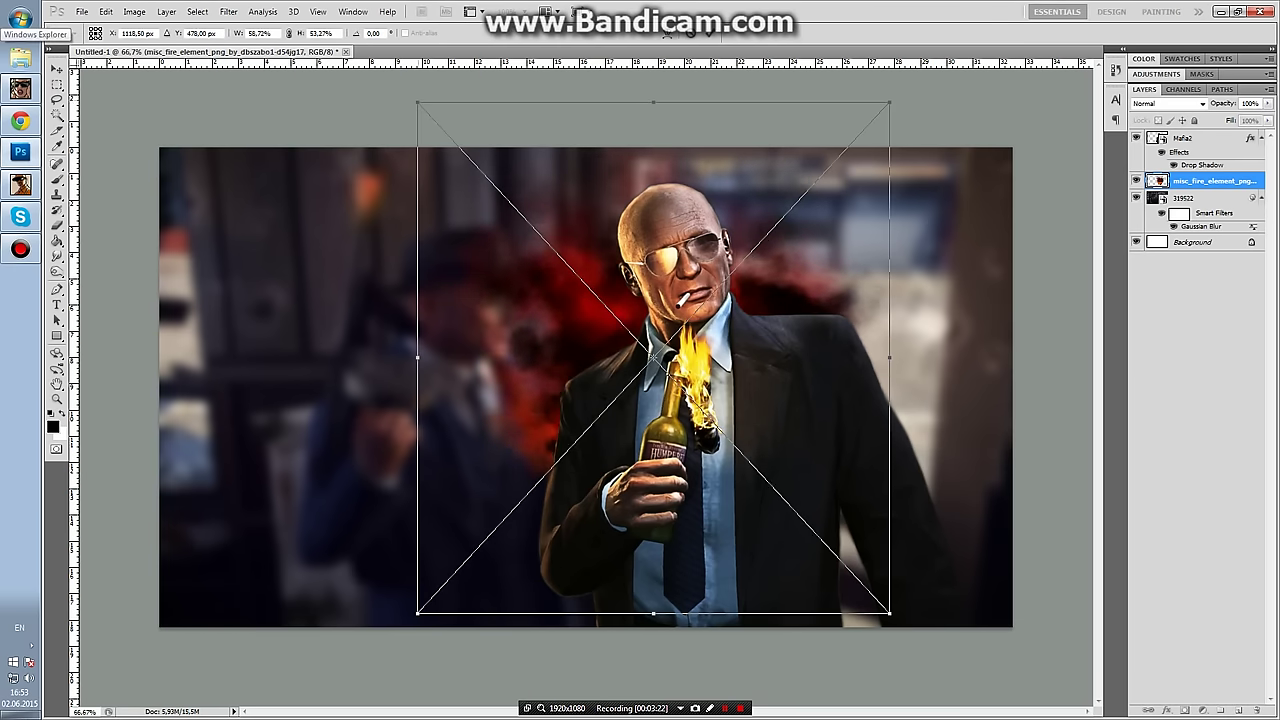
{"action": "left_click_drag", "start_coordinate": [510, 345], "coordinate": [406, 359]}
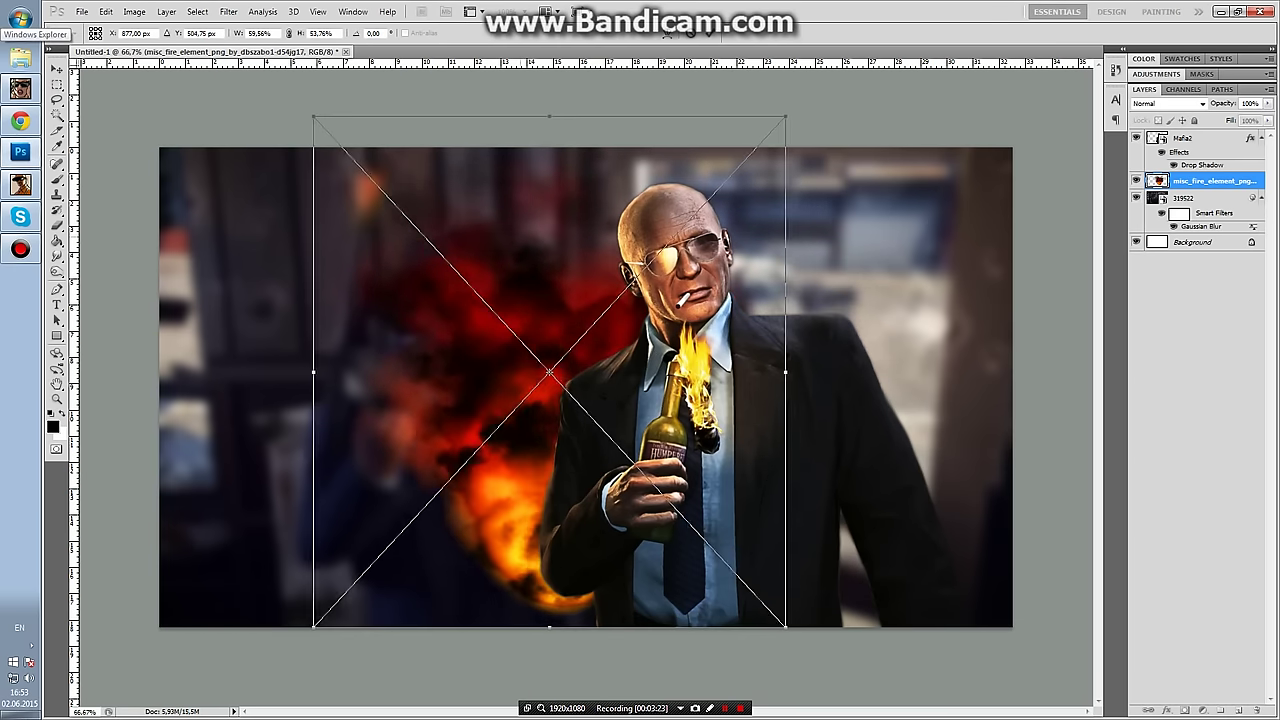
{"action": "left_click_drag", "start_coordinate": [420, 410], "coordinate": [649, 383]}
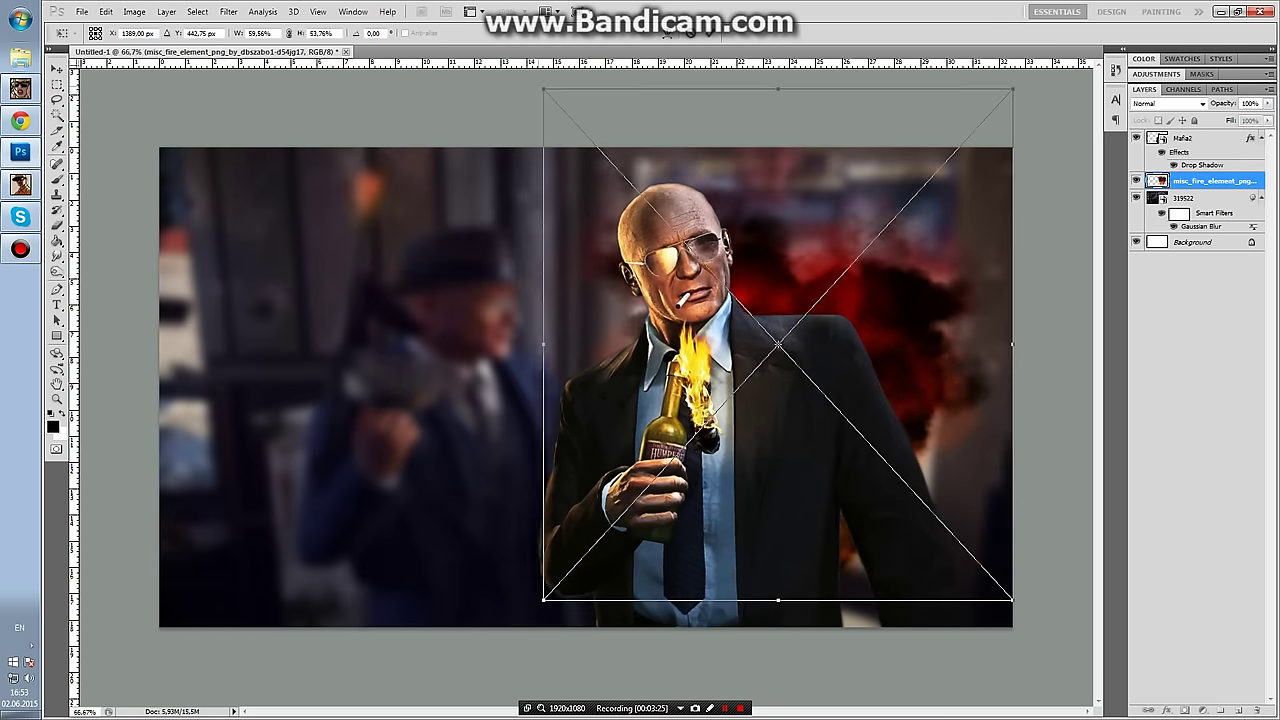
{"action": "left_click_drag", "start_coordinate": [543, 88], "coordinate": [634, 148]}
{"action": "key", "text": "Return"}
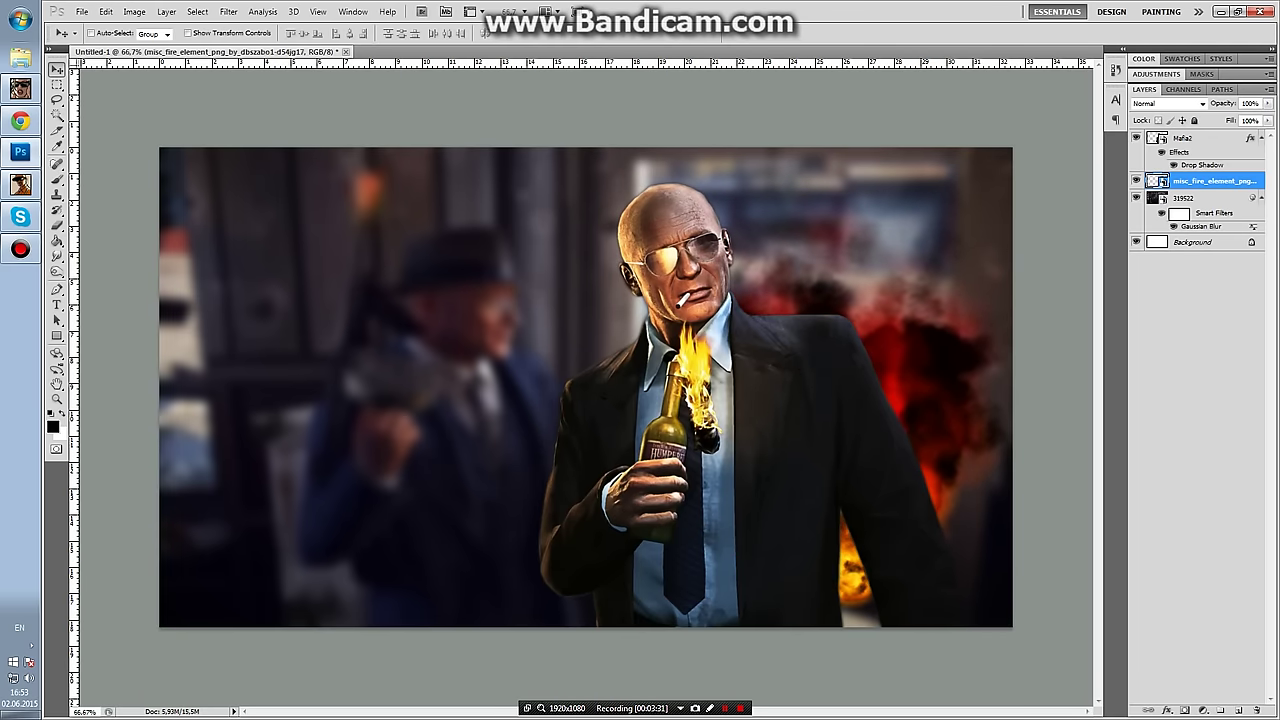
Set the fire layer's blend mode to Divide.
{"action": "left_click", "coordinate": [1168, 103]}
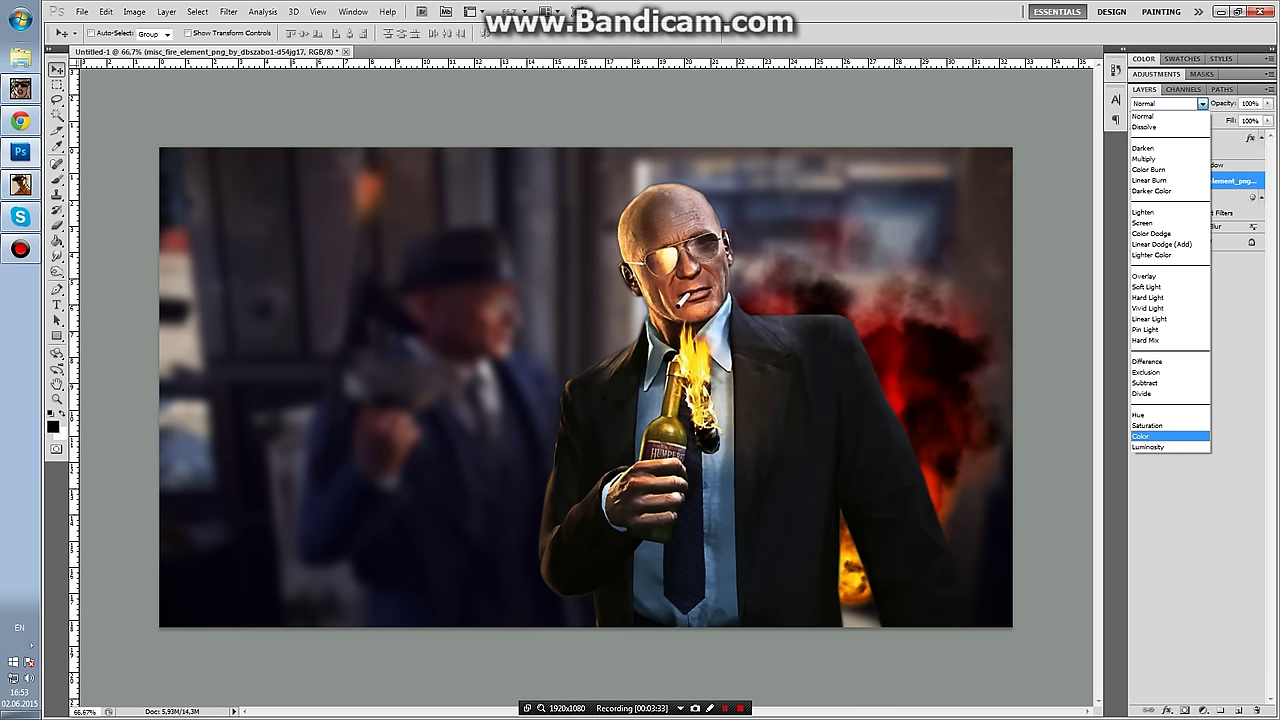
{"action": "left_click", "coordinate": [1147, 425]}
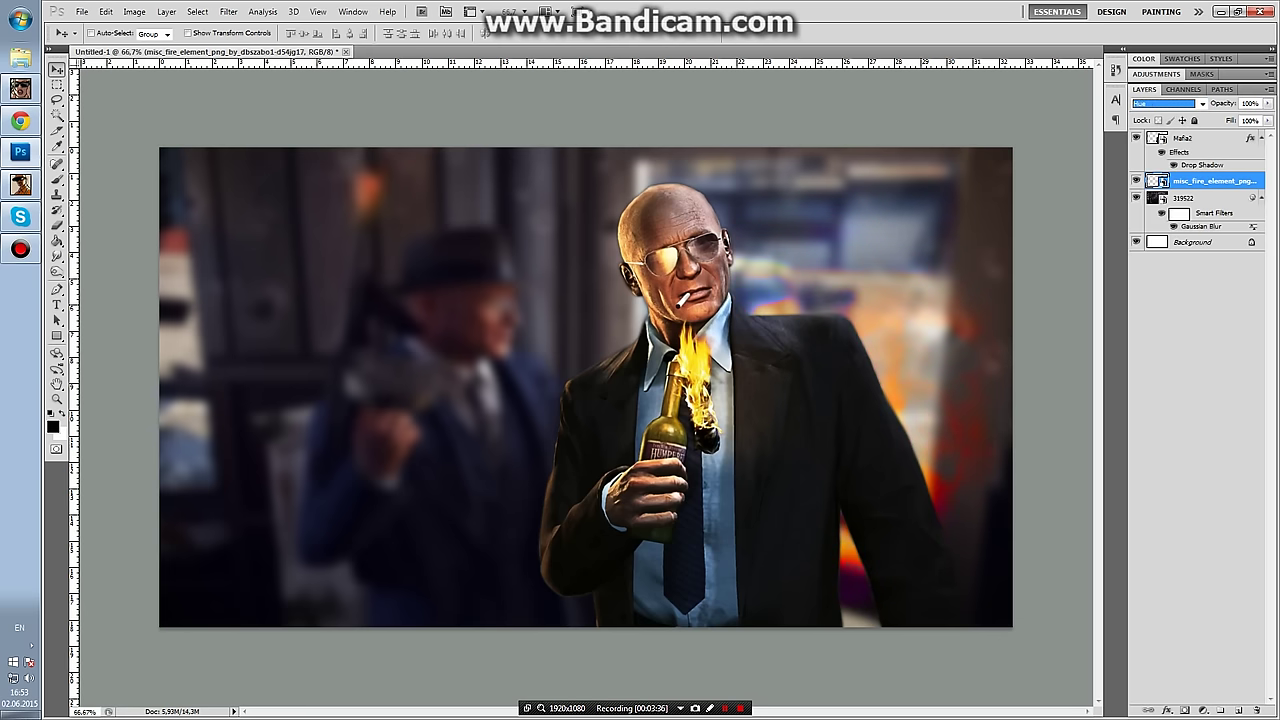
{"action": "key", "text": "Up"}
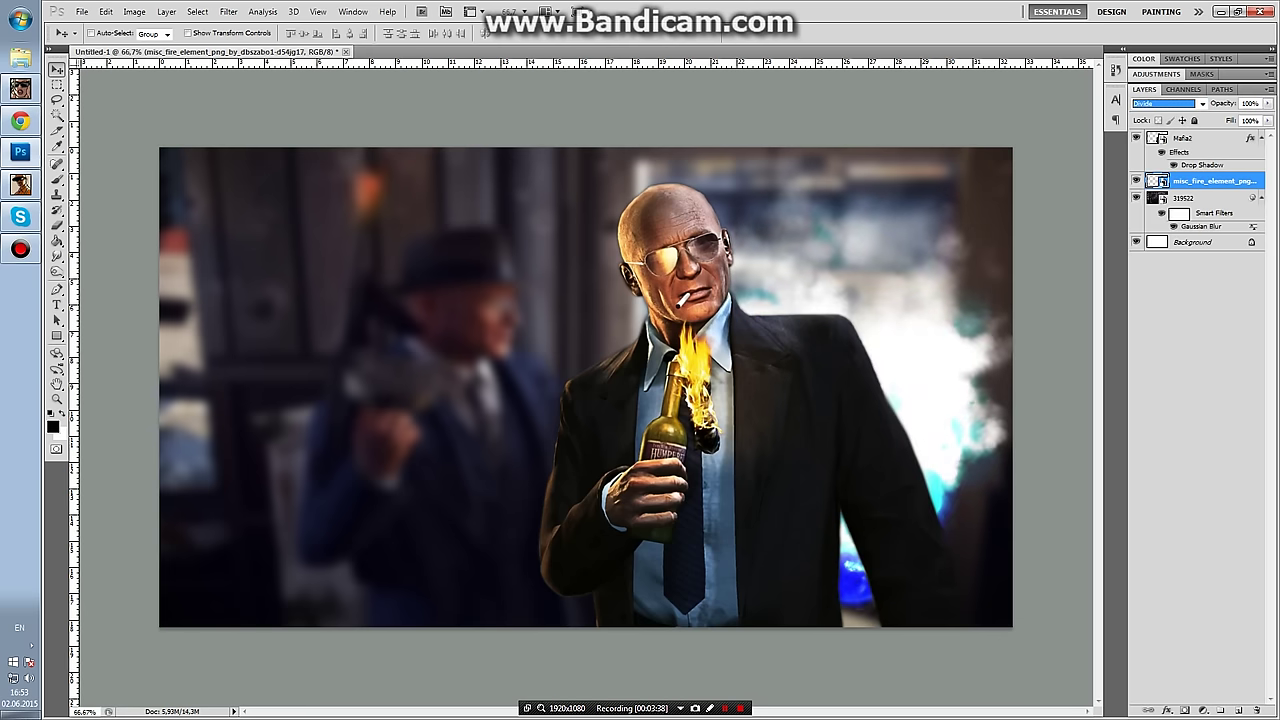
Duplicate the fire layer, move the copy behind the man's left side, then select Mafia2.
{"action": "right_click", "coordinate": [1215, 181]}
{"action": "left_click", "coordinate": [1190, 226]}
{"action": "key", "text": "Return"}
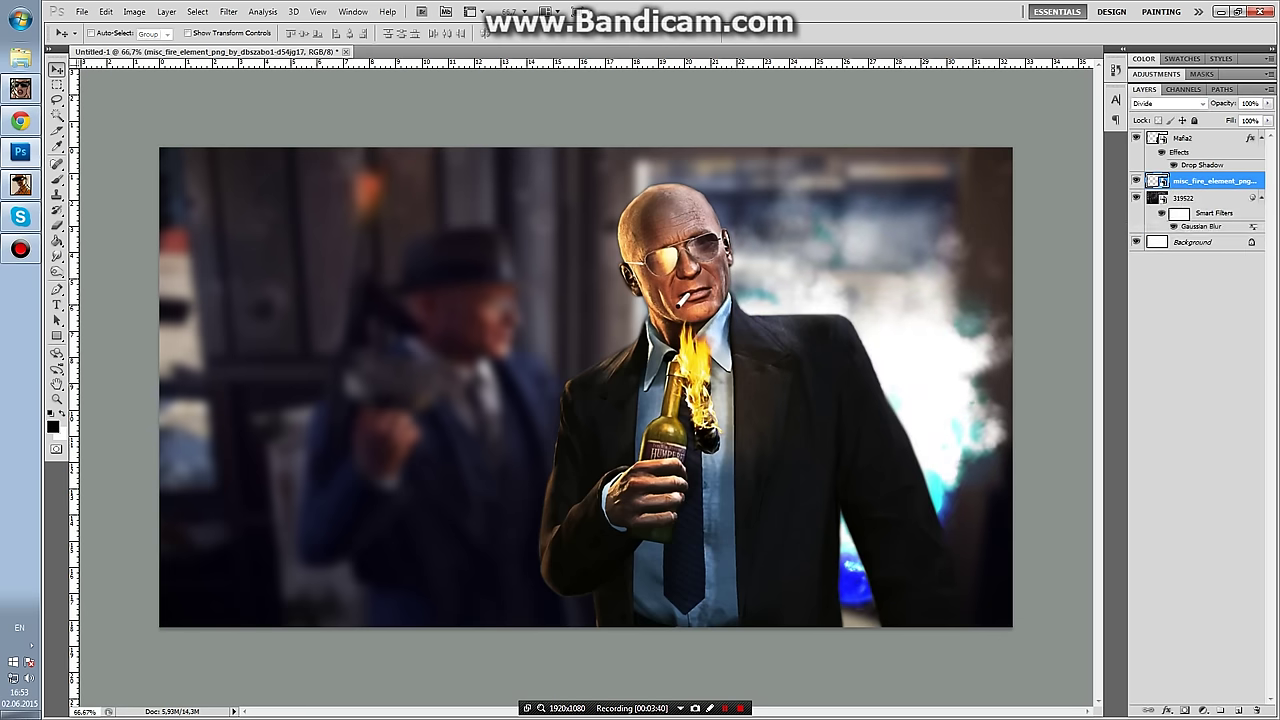
{"action": "mouse_move", "coordinate": [860, 584]}
{"action": "left_mouse_down"}
{"action": "mouse_move", "coordinate": [540, 580]}
{"action": "mouse_move", "coordinate": [470, 620]}
{"action": "left_mouse_up"}
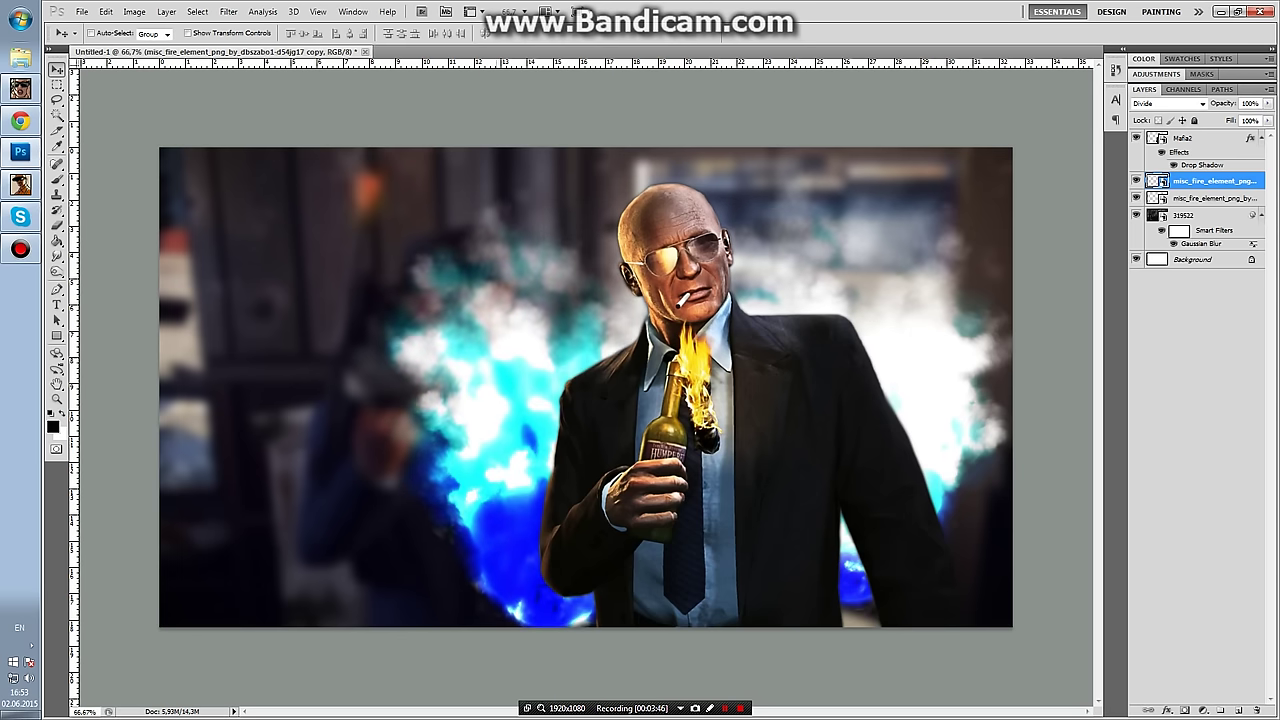
{"action": "left_click_drag", "start_coordinate": [470, 620], "coordinate": [500, 610]}
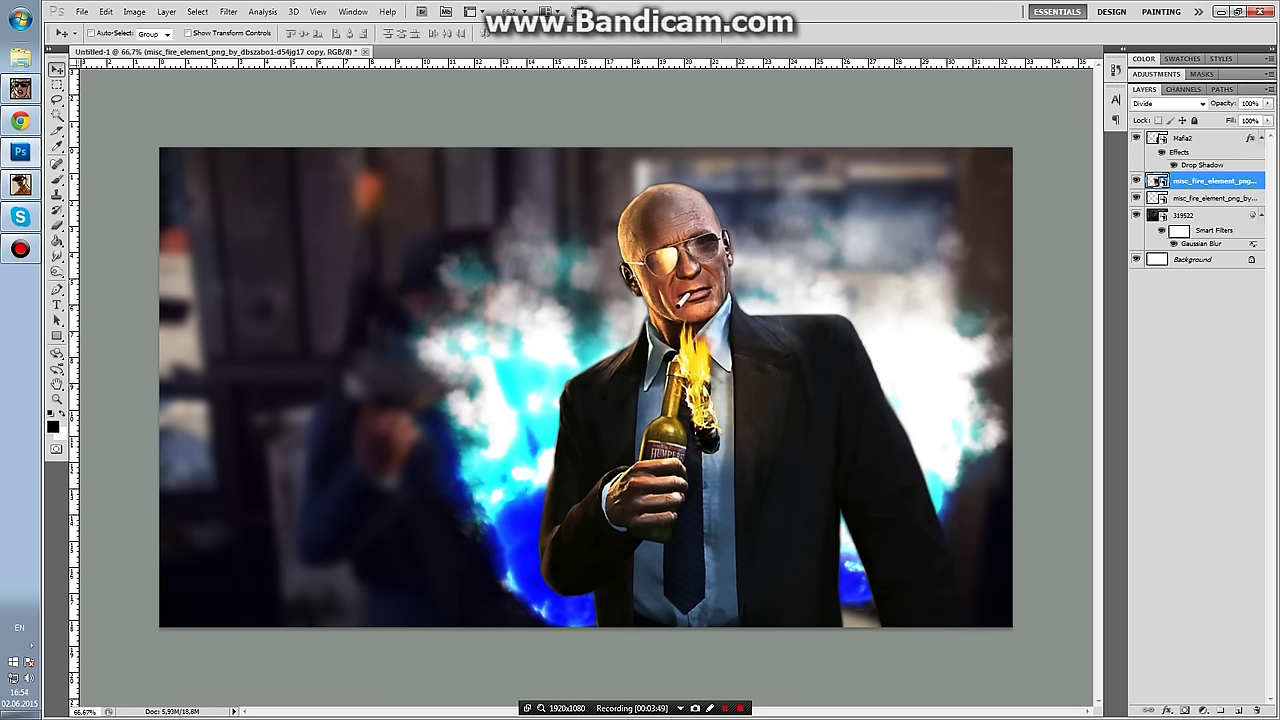
{"action": "key", "text": "alt+bracketright"}
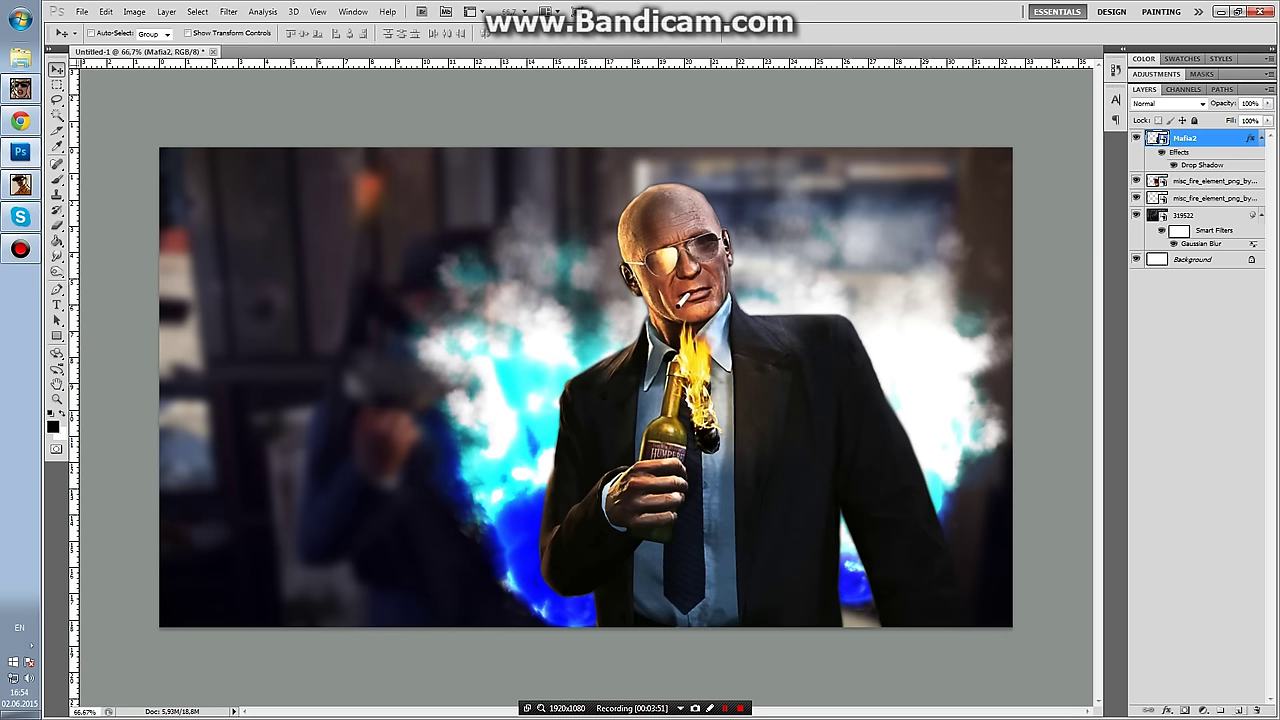
Add an empty Layer 1 above Mafia2 and select the Brush Tool.
{"action": "left_click", "coordinate": [1238, 710]}
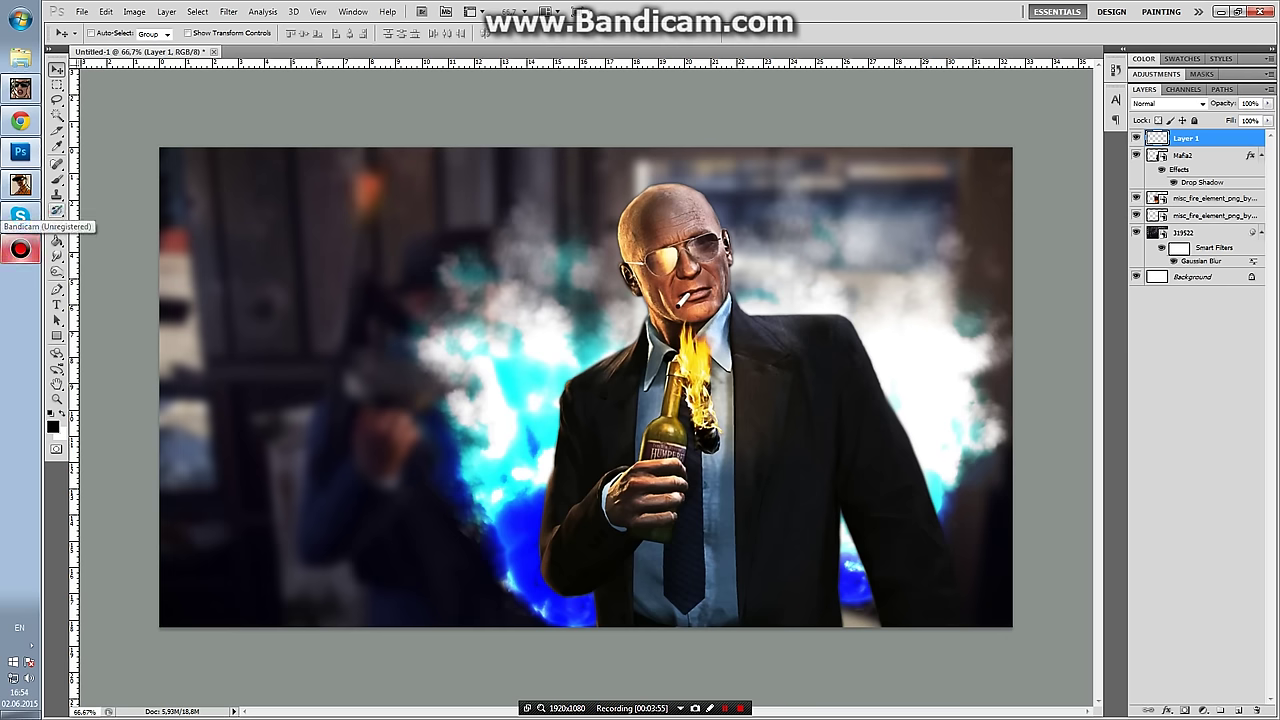
{"action": "left_click", "coordinate": [57, 179]}
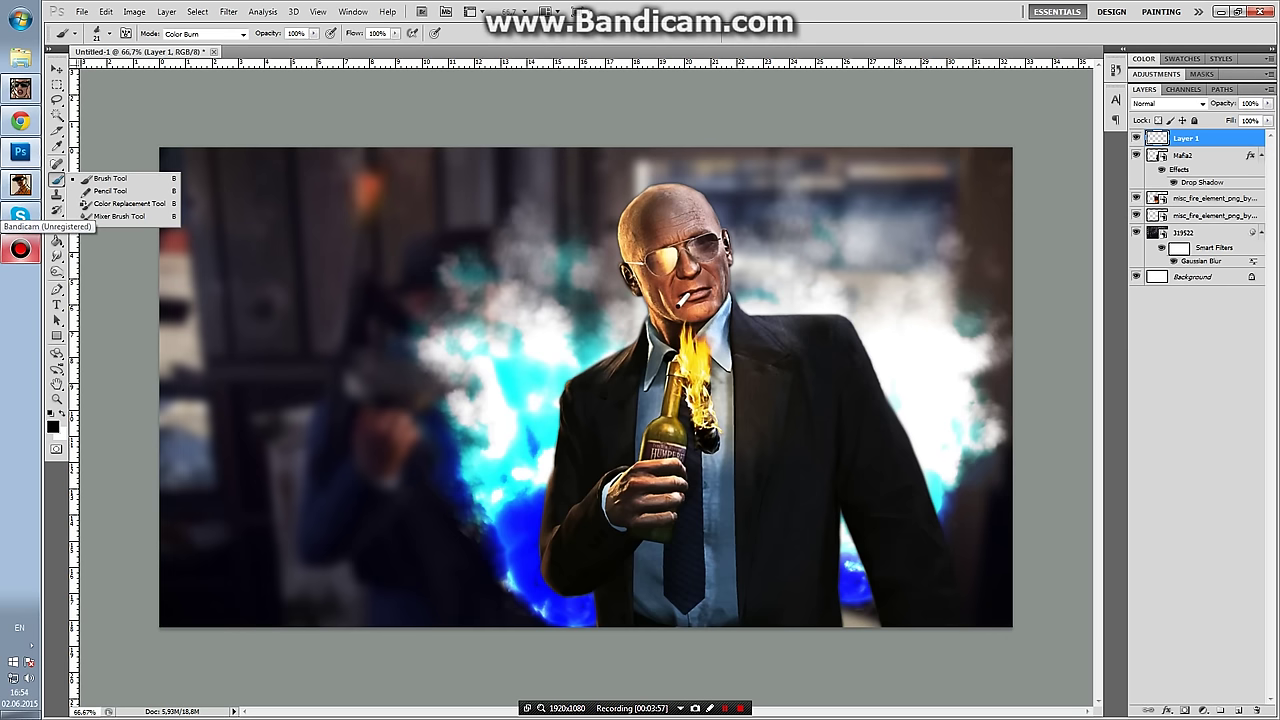
{"action": "left_click", "coordinate": [57, 179]}
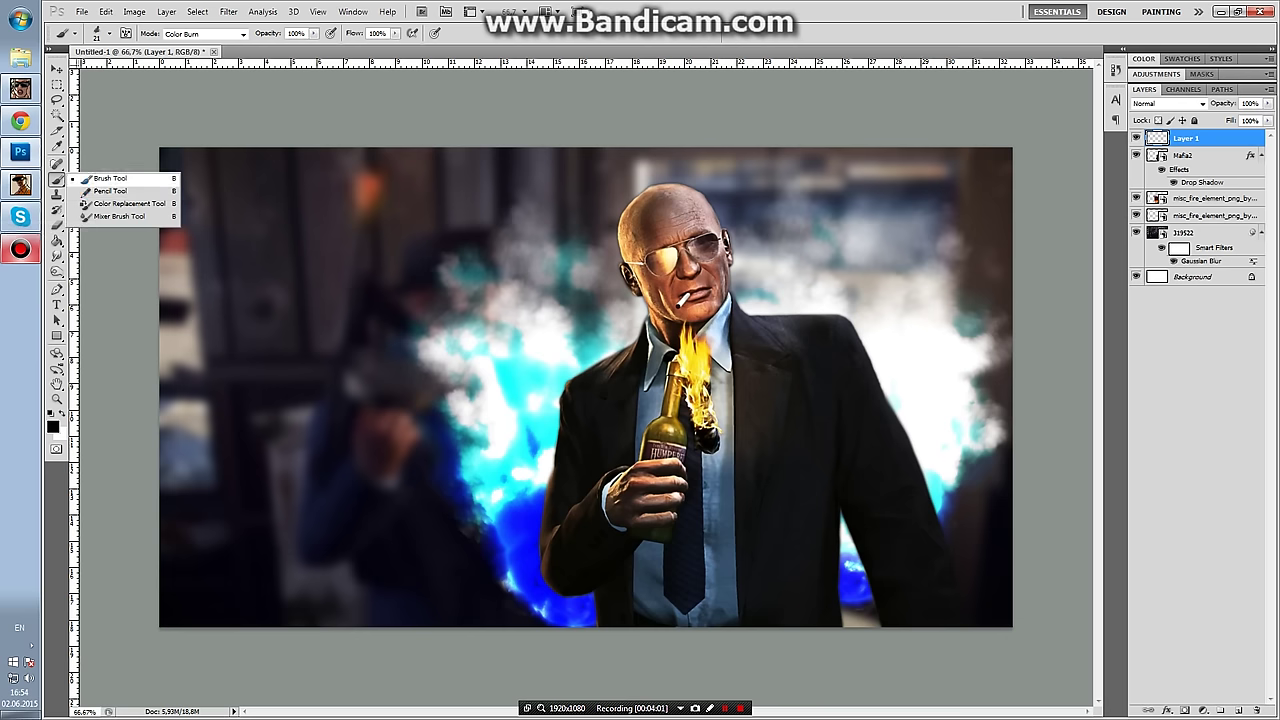
{"action": "left_click", "coordinate": [108, 178]}
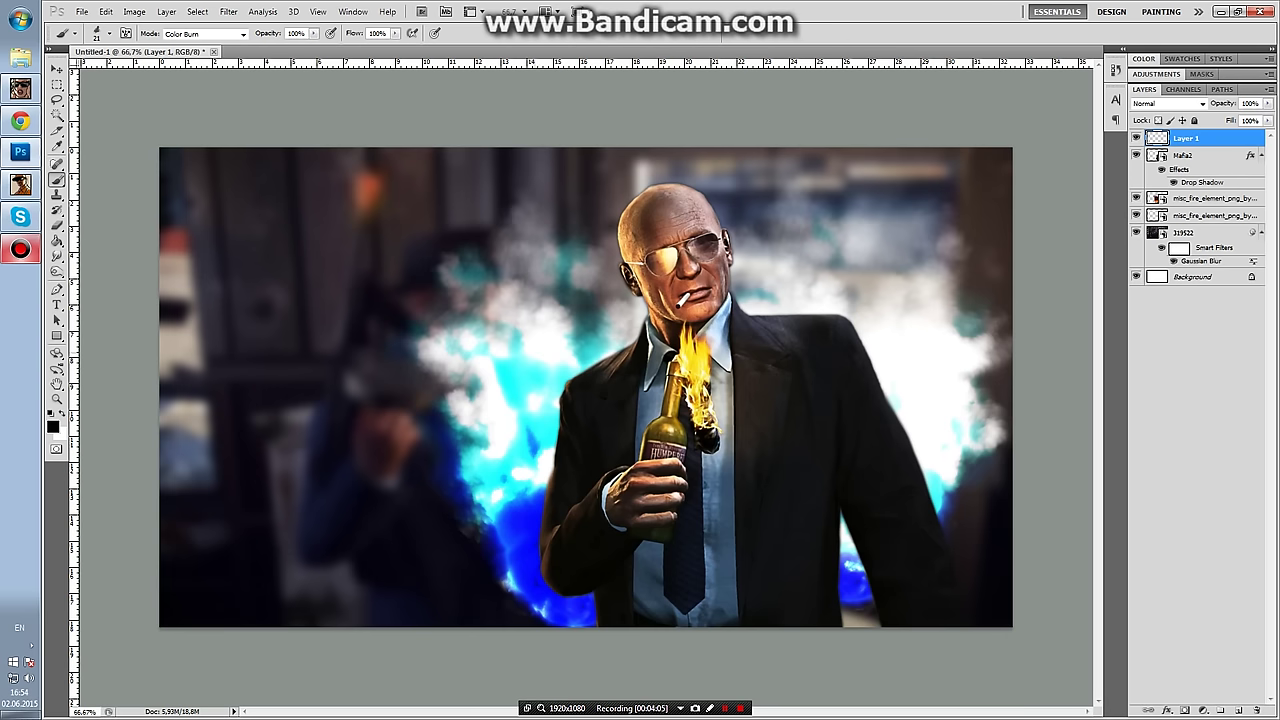
Set up a 2483 px Color Burn brush from the canvas brush presets.
{"action": "right_click", "coordinate": [541, 353]}
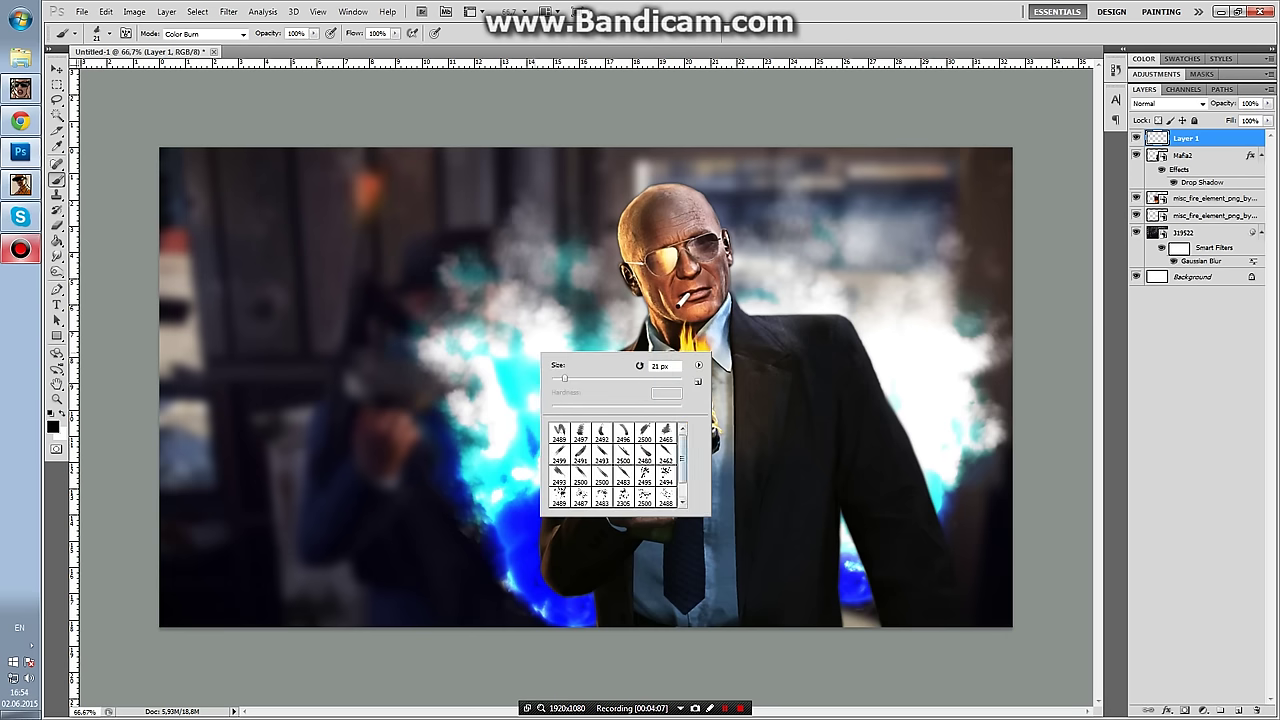
{"action": "left_click", "coordinate": [698, 365]}
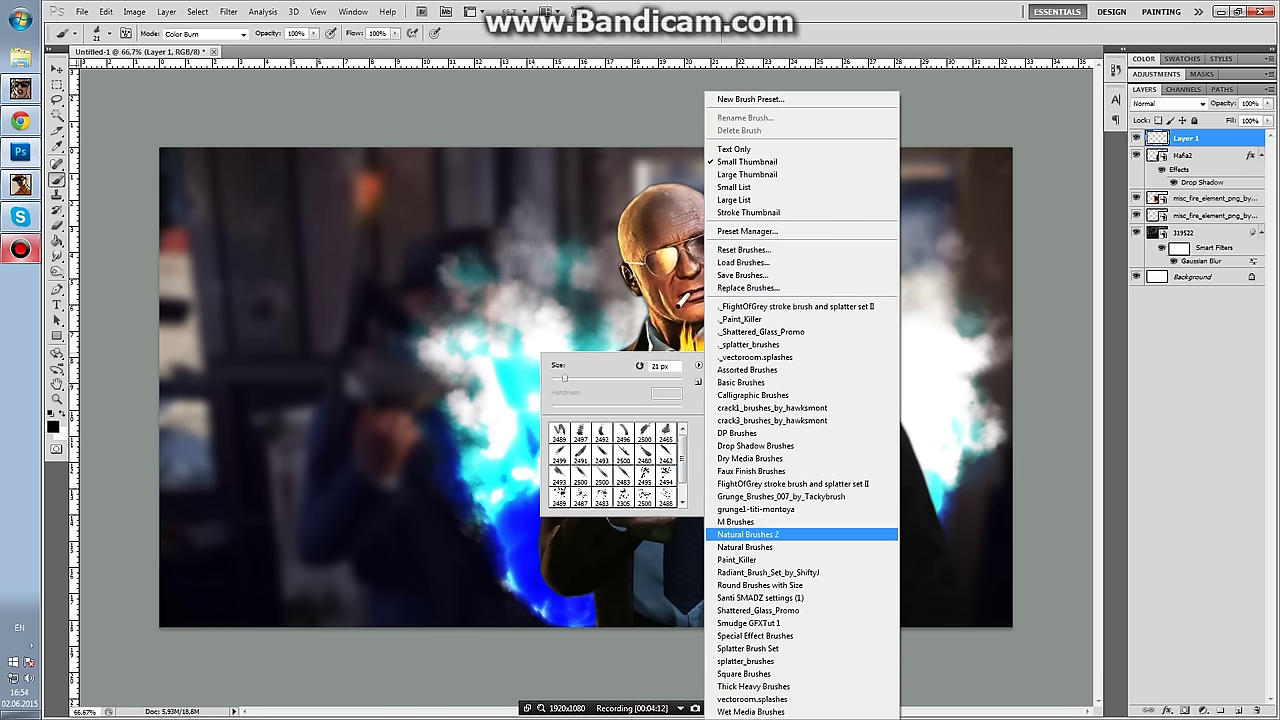
{"action": "left_click", "coordinate": [560, 432]}
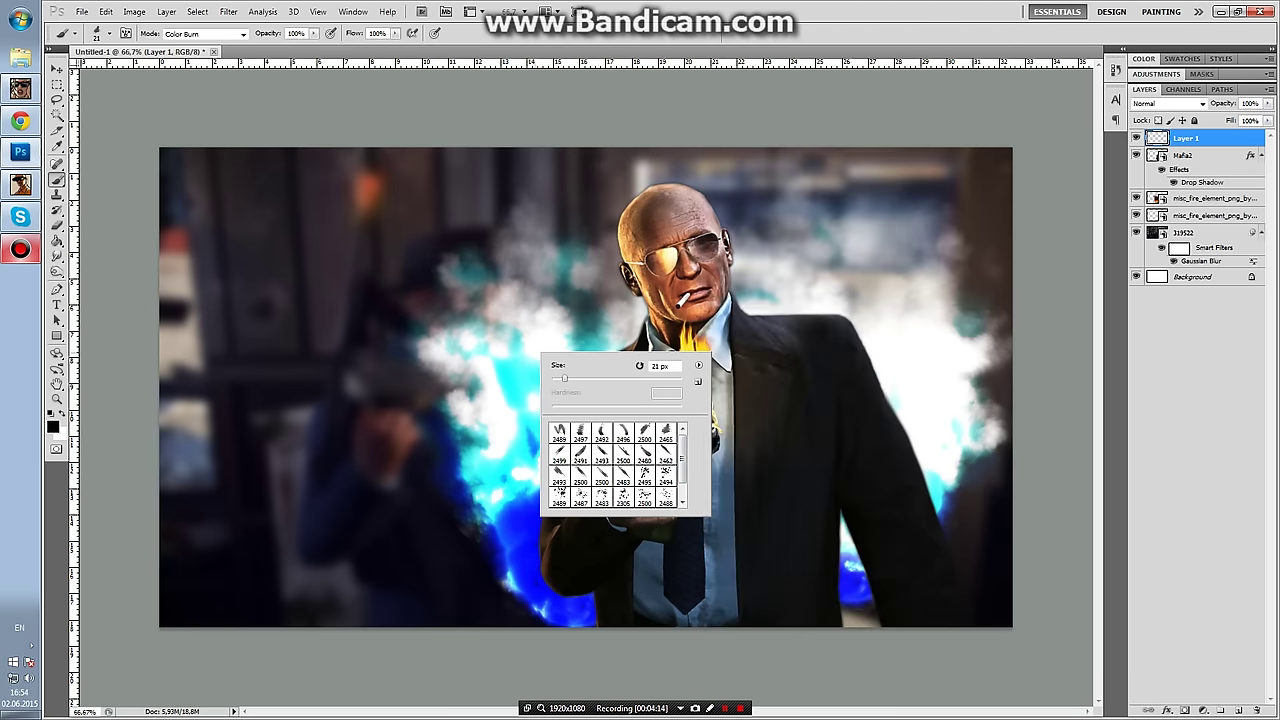
{"action": "left_click", "coordinate": [581, 433]}
{"action": "type", "text": "97"}
{"action": "key", "text": "Return"}
{"action": "left_click_drag", "start_coordinate": [613, 378], "coordinate": [628, 378]}
{"action": "left_click", "coordinate": [623, 476]}
{"action": "key", "text": "Return"}
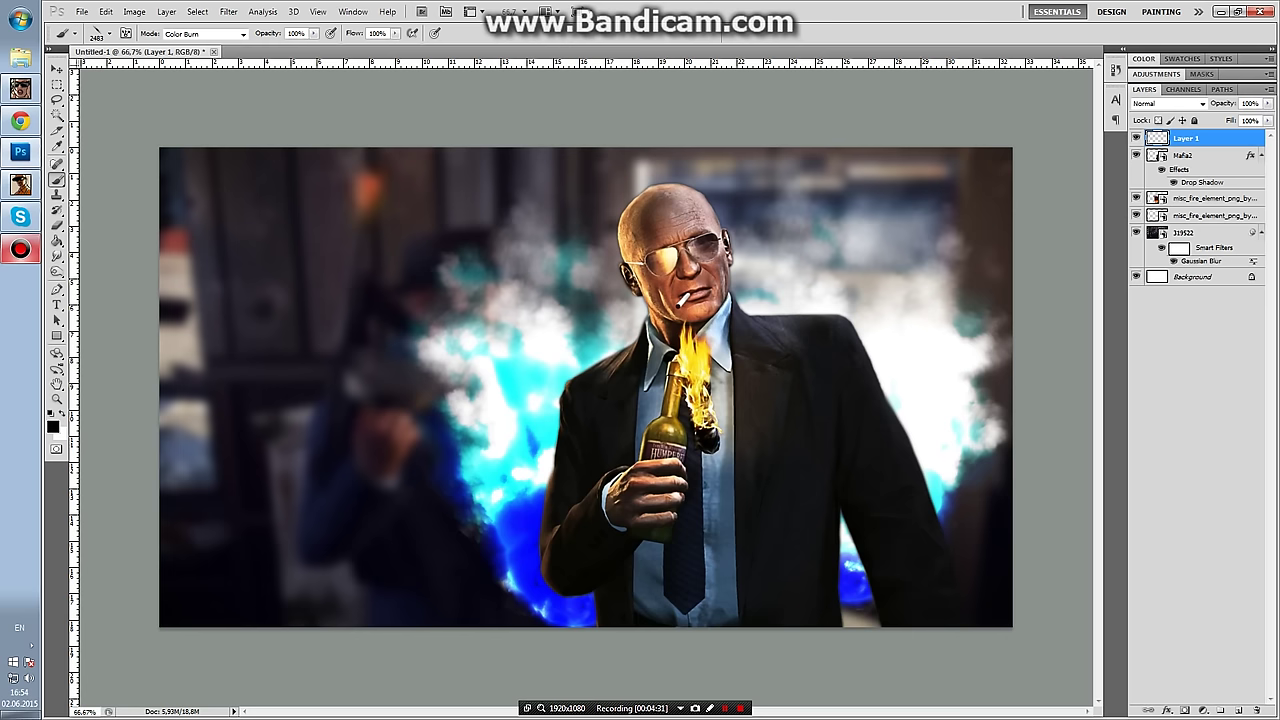
{"action": "left_click", "coordinate": [53, 426]}
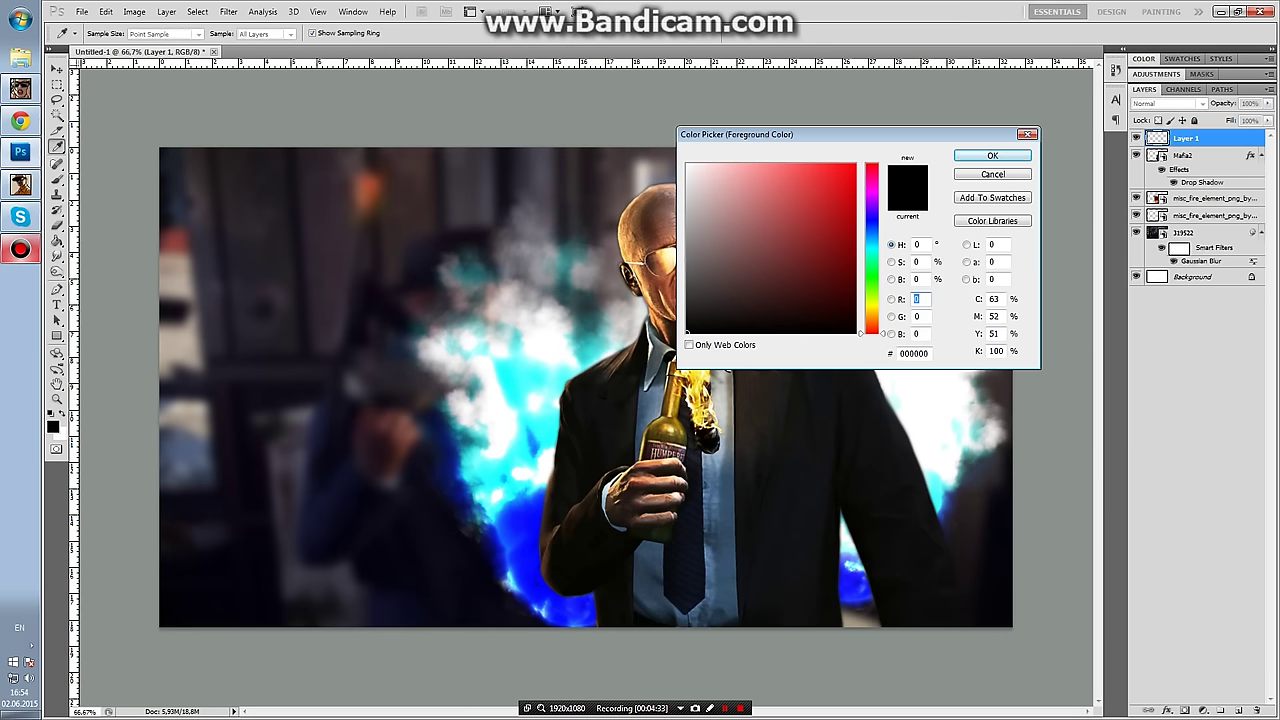
Set the foreground colour to gold #c79500 and switch to the Color Burn brush.
{"action": "mouse_move", "coordinate": [871, 332]}
{"action": "left_mouse_down"}
{"action": "mouse_move", "coordinate": [871, 185]}
{"action": "mouse_move", "coordinate": [871, 247]}
{"action": "left_mouse_up"}
{"action": "left_click", "coordinate": [814, 191]}
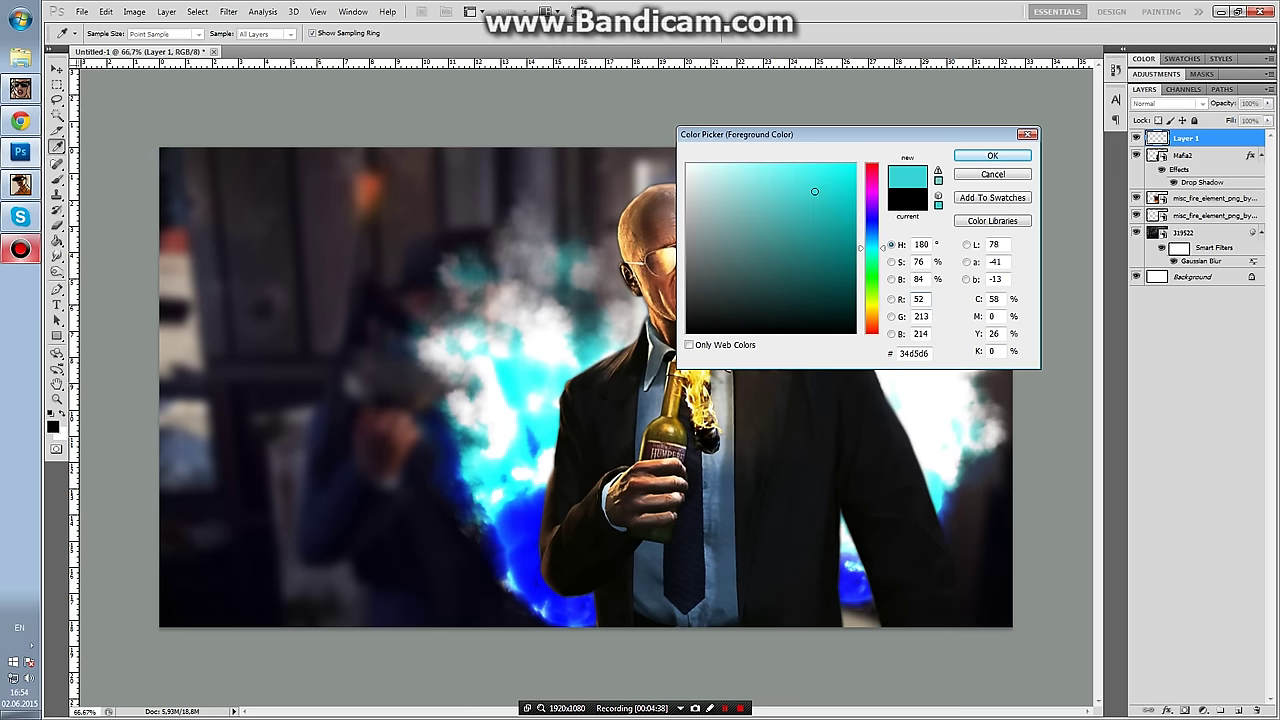
{"action": "left_click", "coordinate": [697, 410]}
{"action": "left_click", "coordinate": [913, 298]}
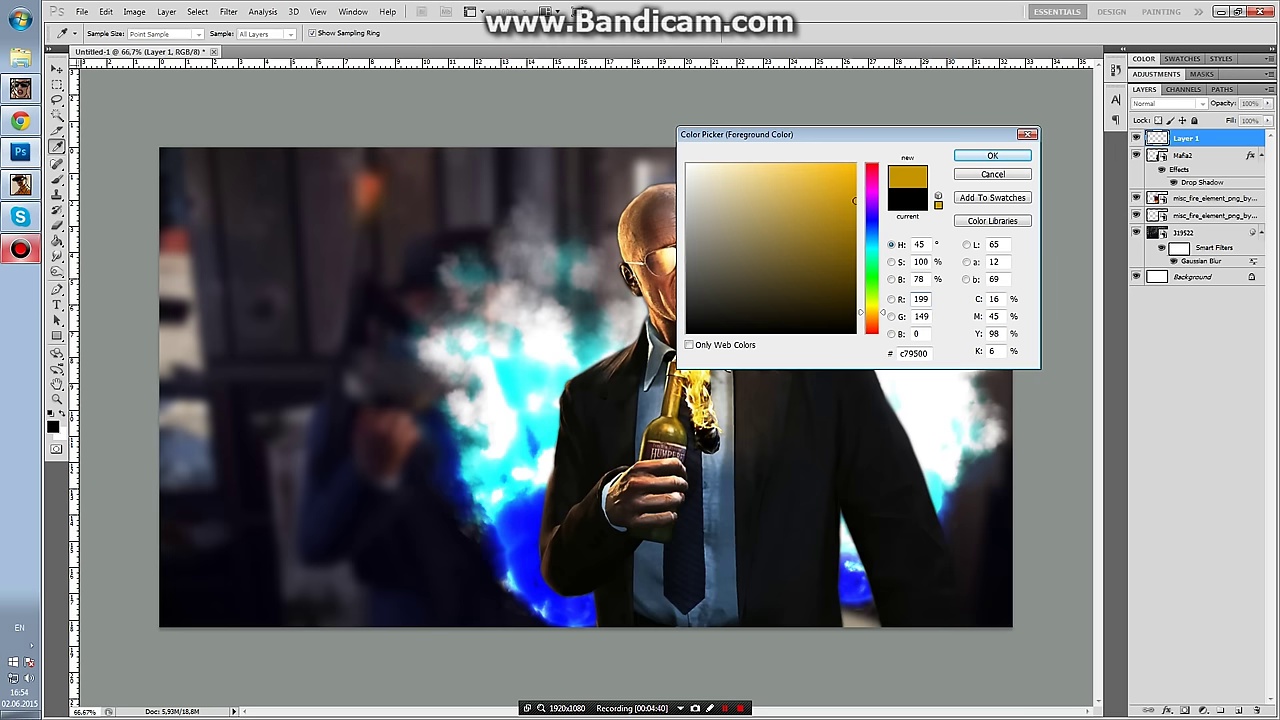
{"action": "key", "text": "b"}
{"action": "key", "text": "Return"}
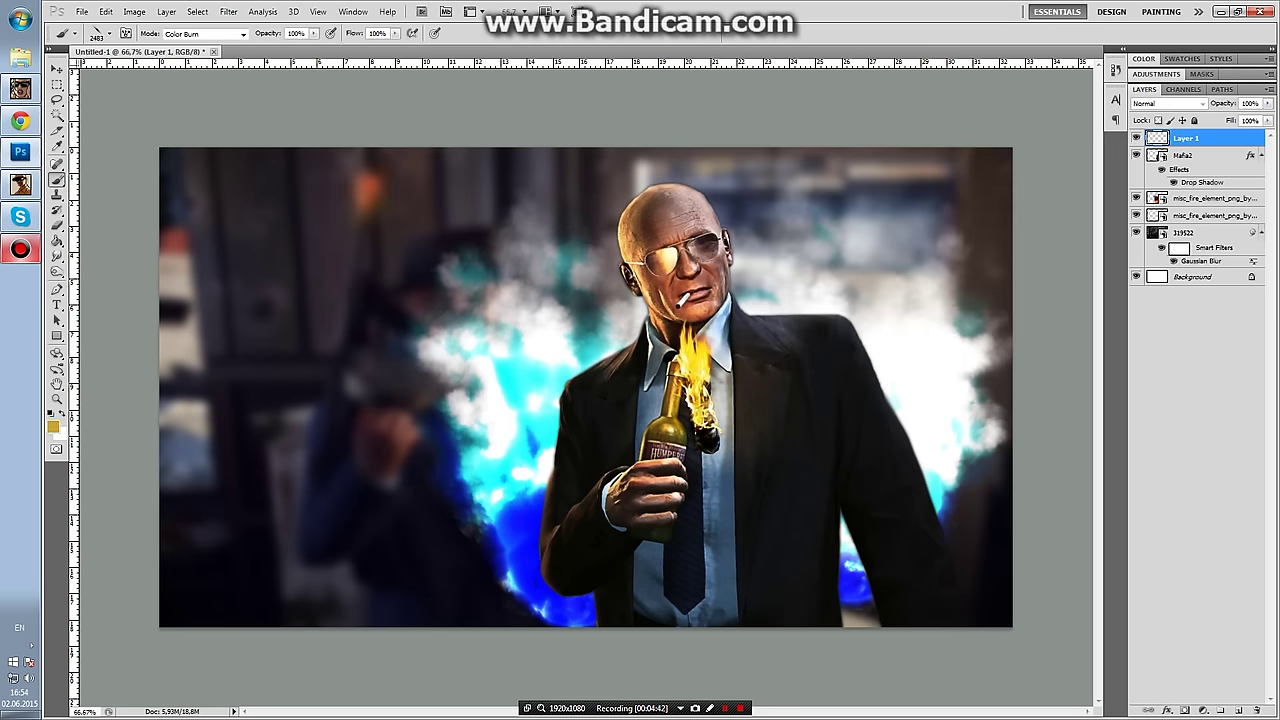
Paint a diagonal gold stroke on Layer 1 and try blend modes, ending on Lighter Color.
{"action": "left_click_drag", "start_coordinate": [215, 155], "coordinate": [590, 620]}
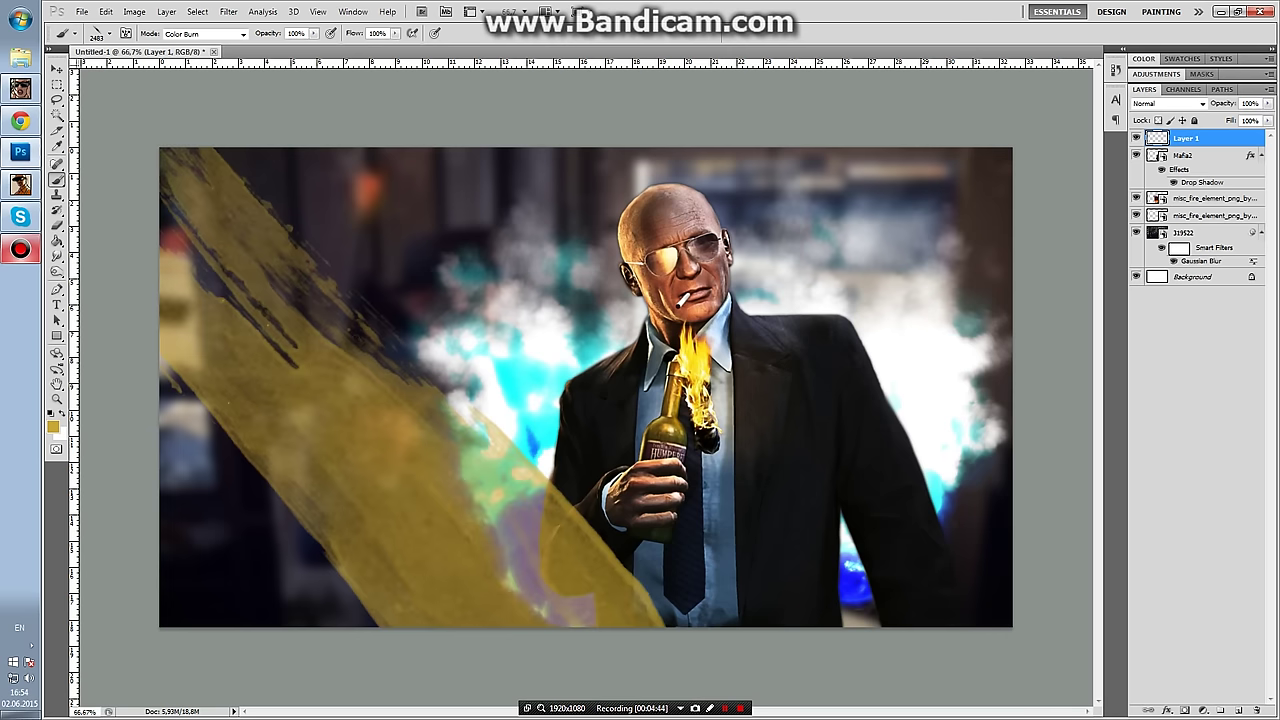
{"action": "left_click", "coordinate": [1168, 103]}
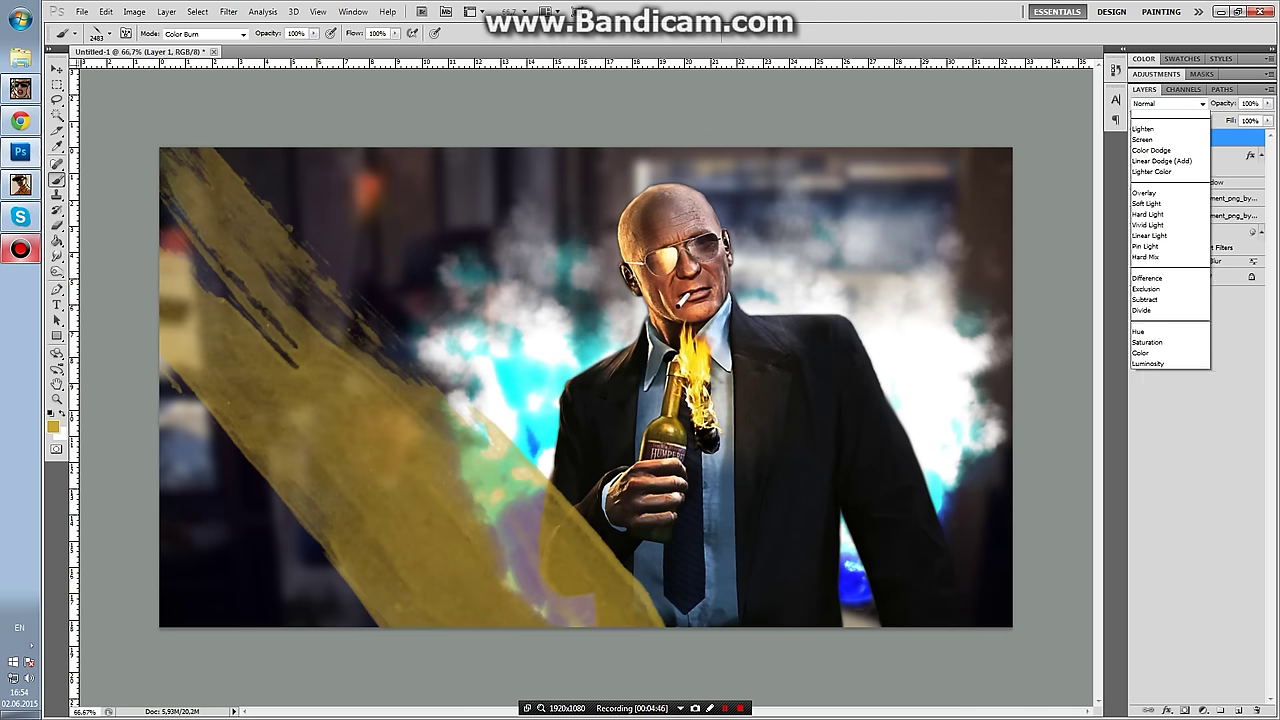
{"action": "left_click", "coordinate": [1165, 445]}
{"action": "key", "text": "Up"}
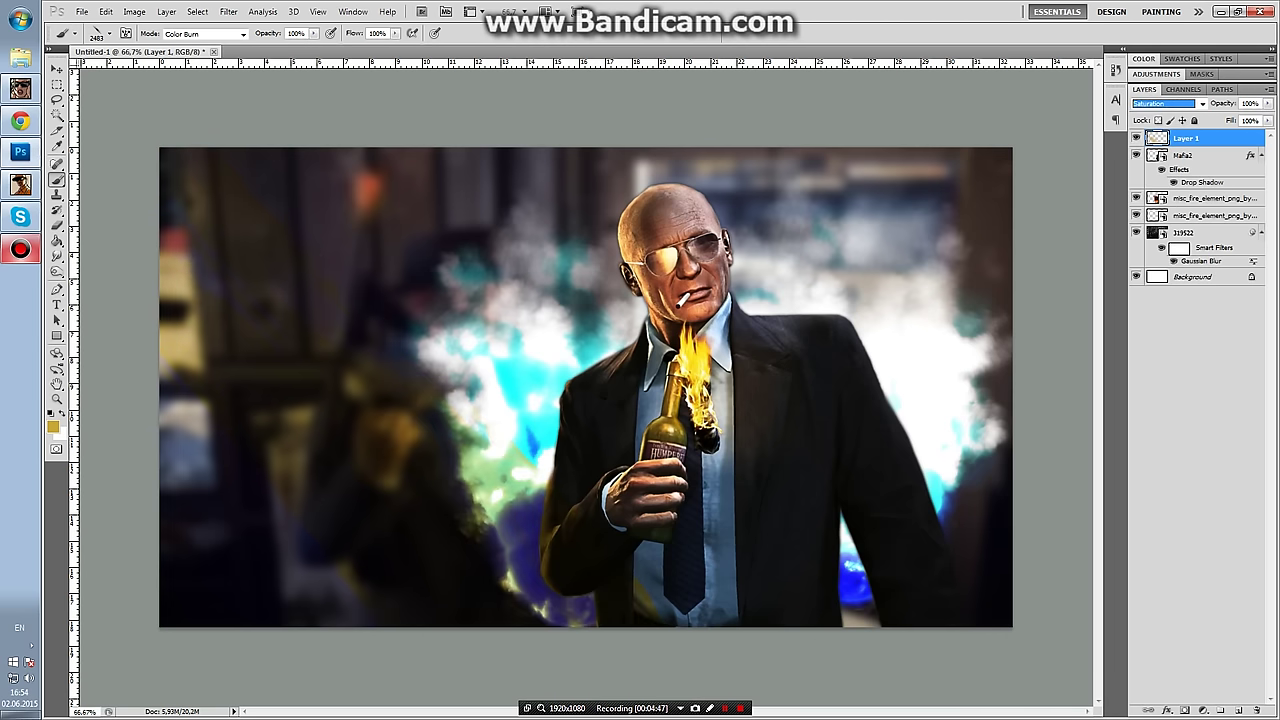
{"action": "key", "text": "Up"}
{"action": "key", "text": "Up"}
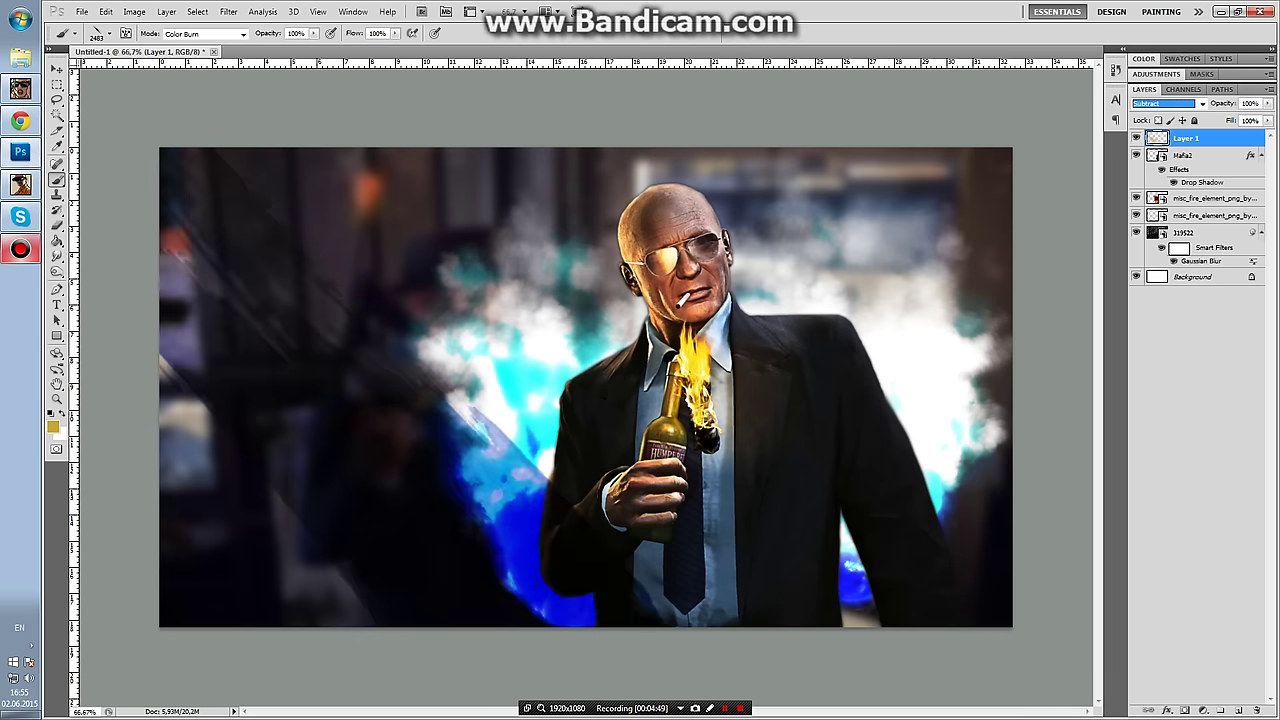
{"action": "key", "text": "Up"}
{"action": "key", "text": "Up"}
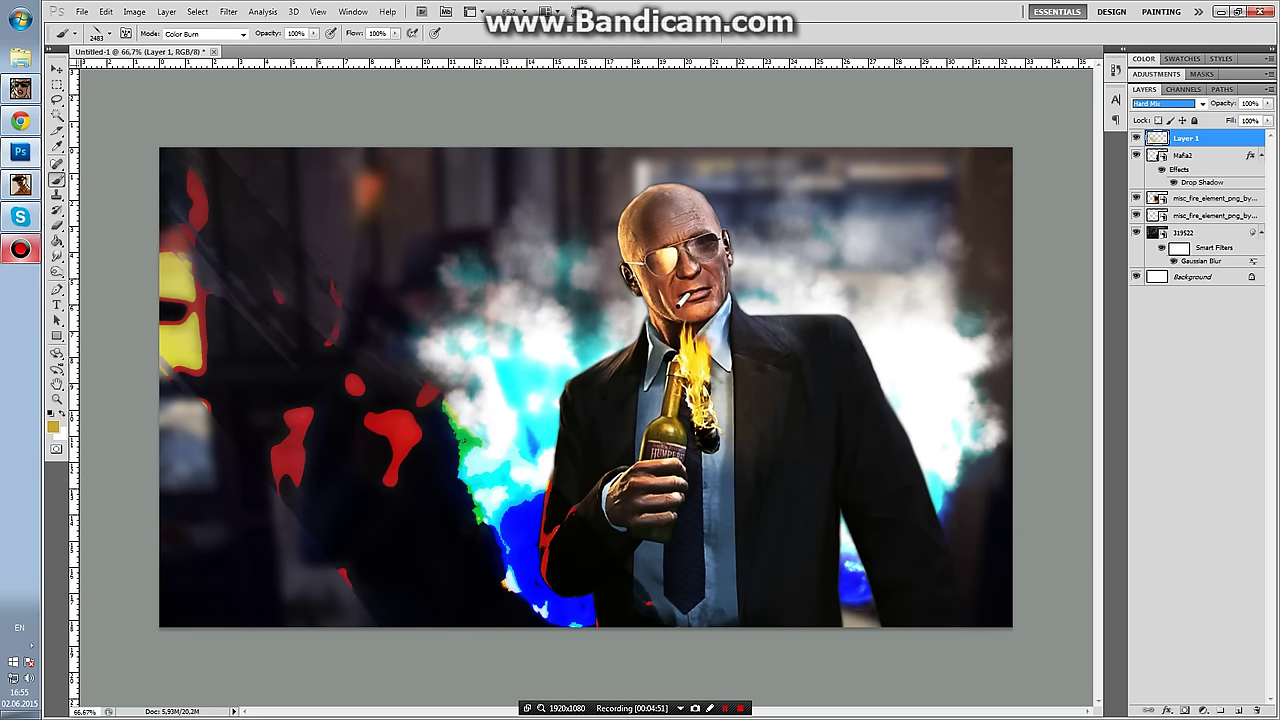
{"action": "key", "text": "Up"}
{"action": "key", "text": "Up"}
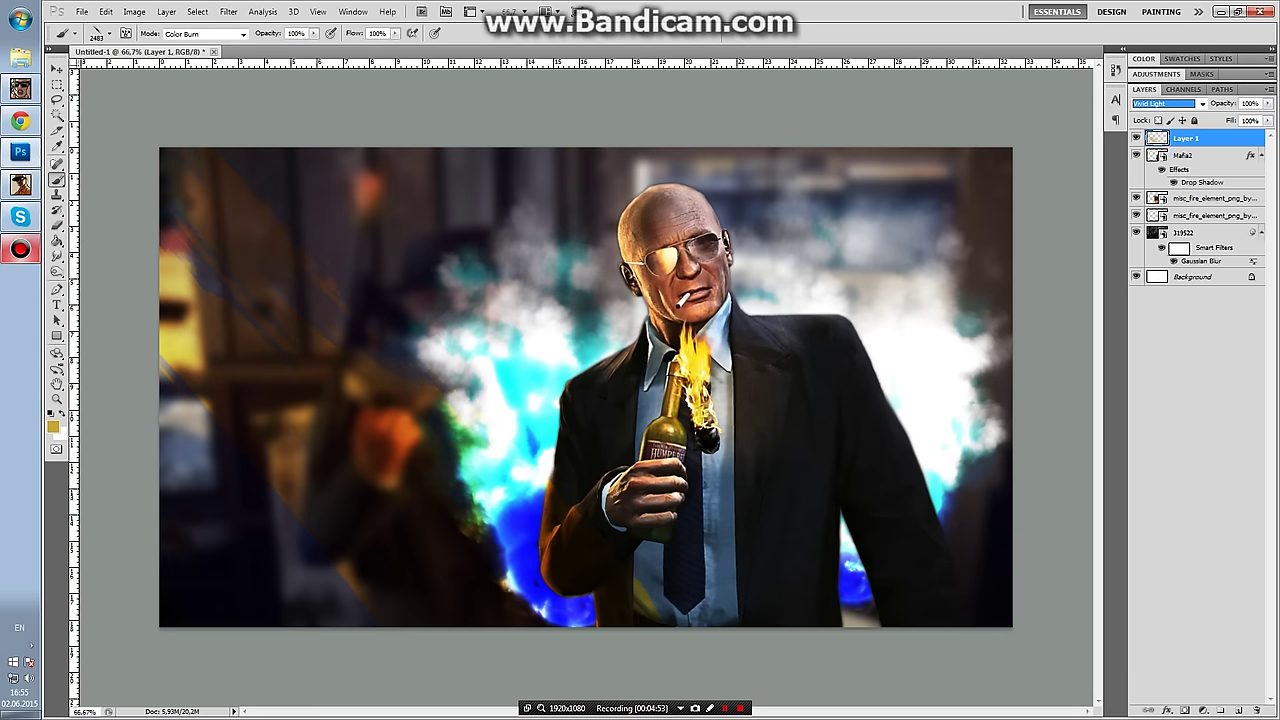
{"action": "key", "text": "Up"}
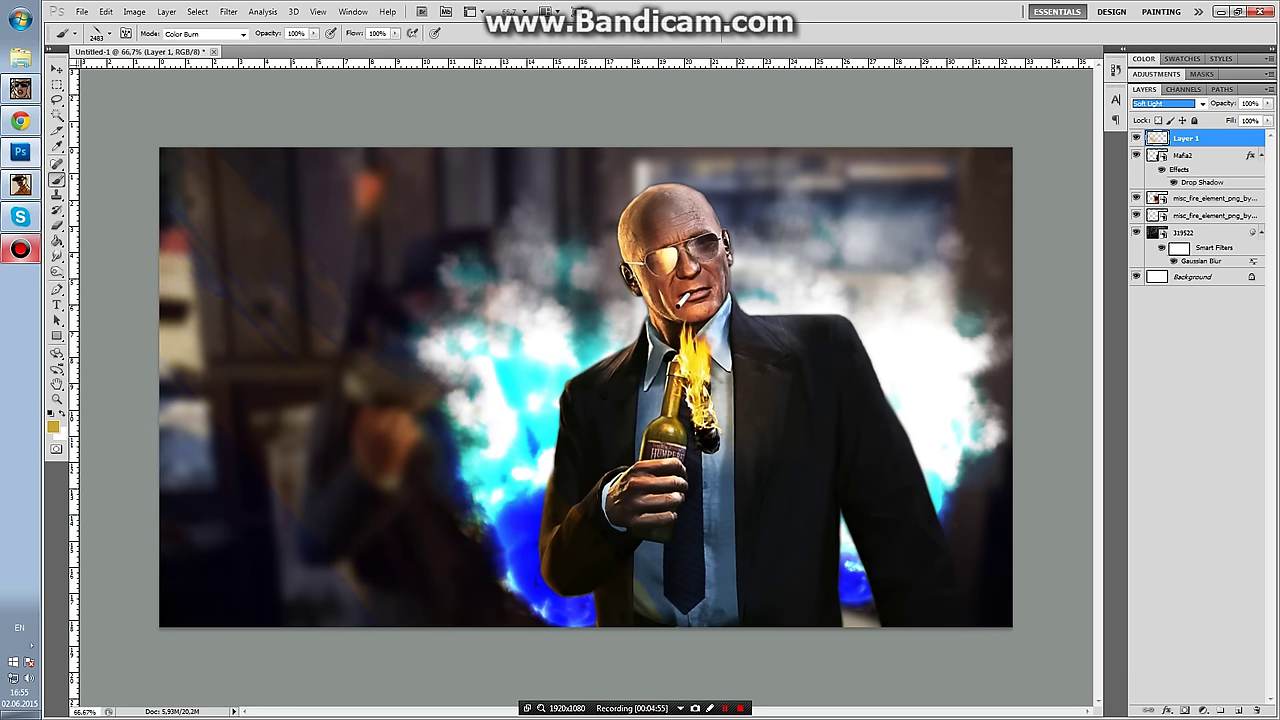
{"action": "key", "text": "Up"}
{"action": "key", "text": "Up"}
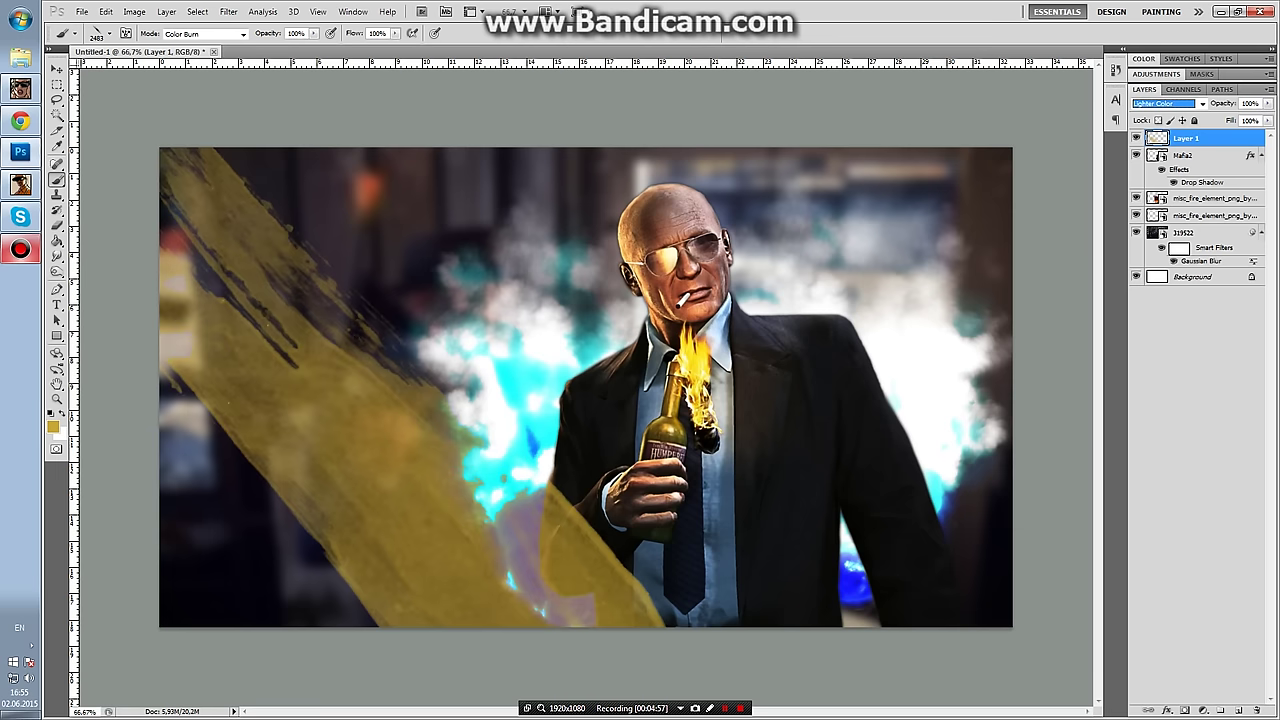
{"action": "key", "text": "Return"}
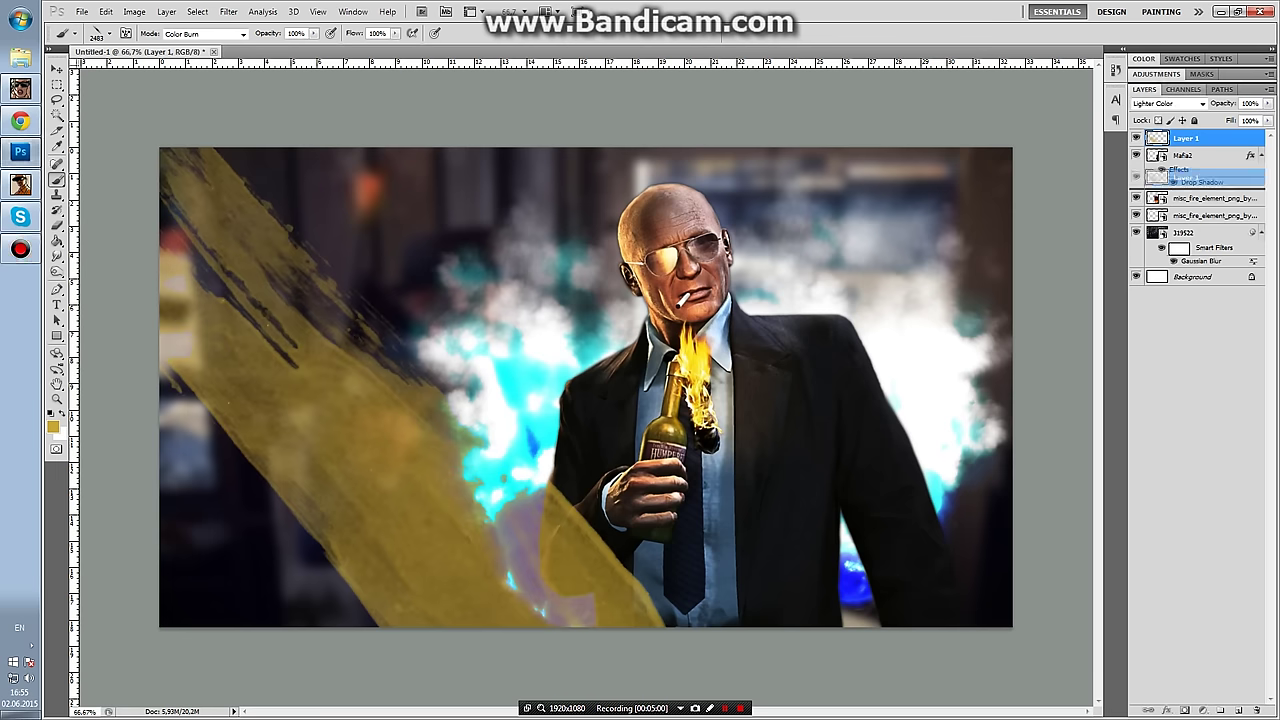
Move the gold stroke layer down the stack and reposition it, then delete it.
{"action": "key", "text": "ctrl+bracketleft"}
{"action": "key", "text": "ctrl+bracketleft"}
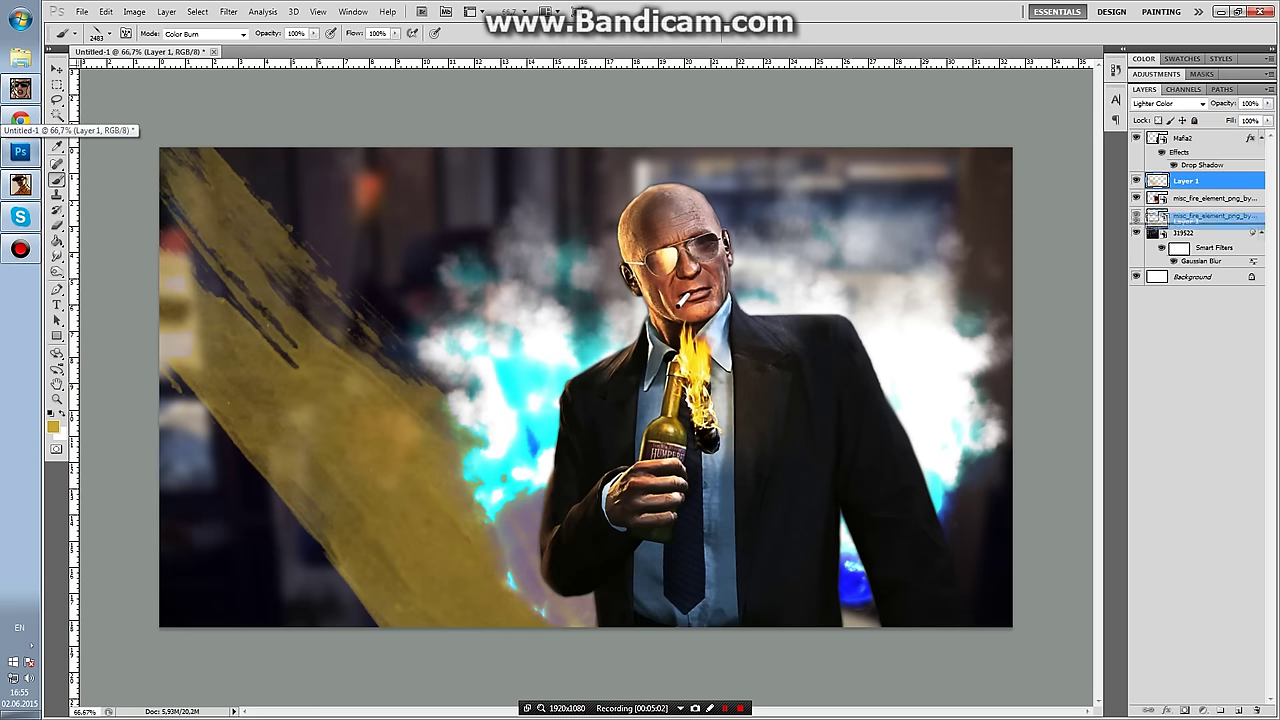
{"action": "key", "text": "ctrl+bracketleft"}
{"action": "left_click_drag", "start_coordinate": [470, 415], "coordinate": [560, 610]}
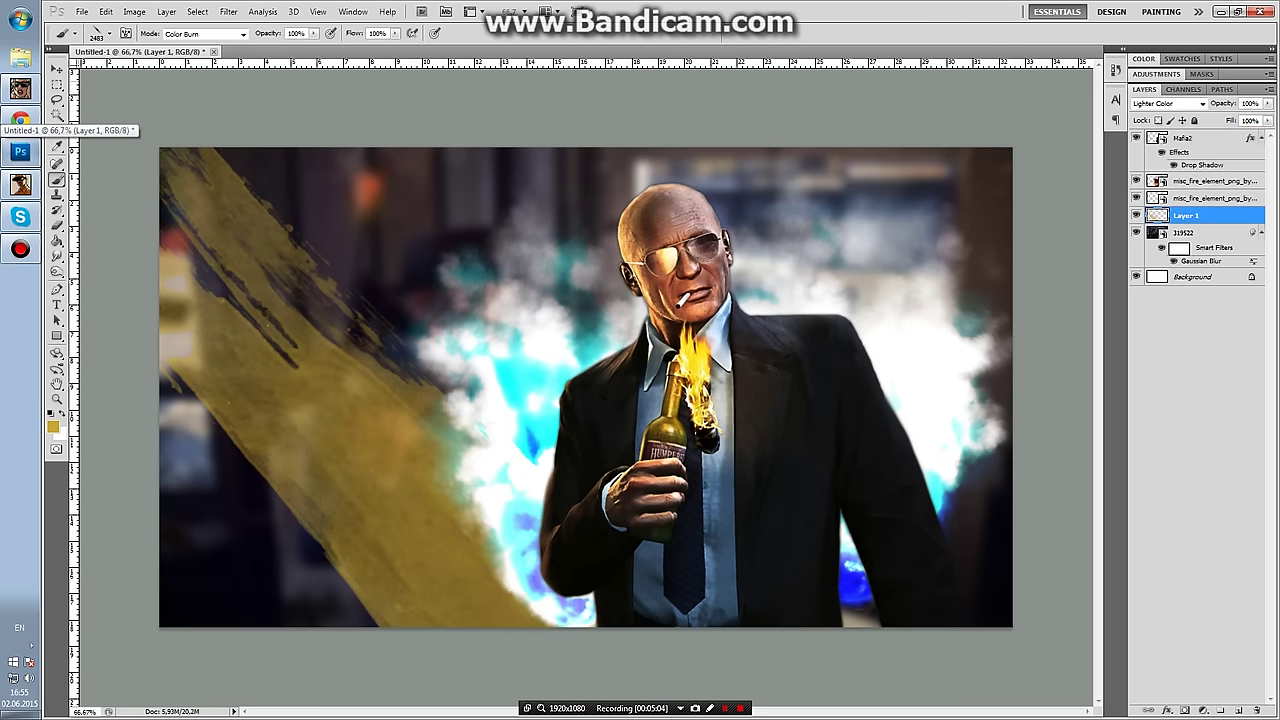
{"action": "key", "text": "v"}
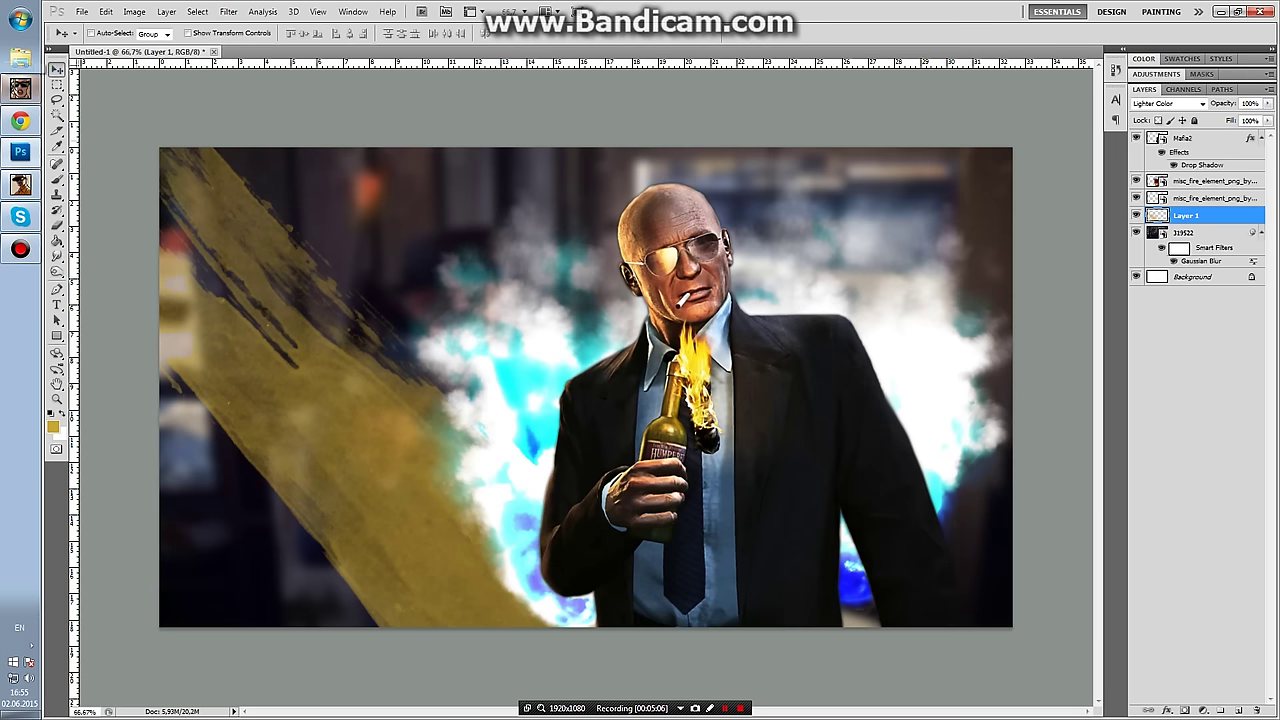
{"action": "mouse_move", "coordinate": [300, 380]}
{"action": "left_mouse_down"}
{"action": "mouse_move", "coordinate": [348, 358]}
{"action": "mouse_move", "coordinate": [270, 420]}
{"action": "left_mouse_up"}
{"action": "key", "text": "Delete"}
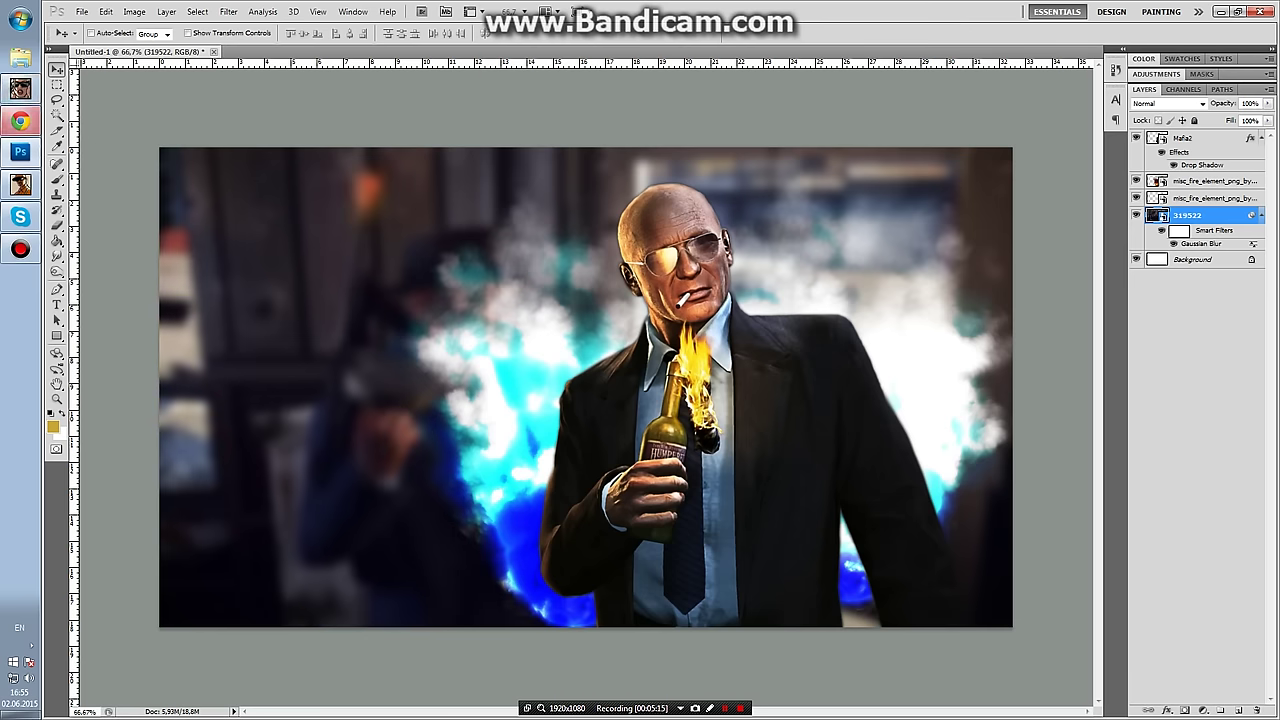
{"action": "left_click", "coordinate": [20, 121]}
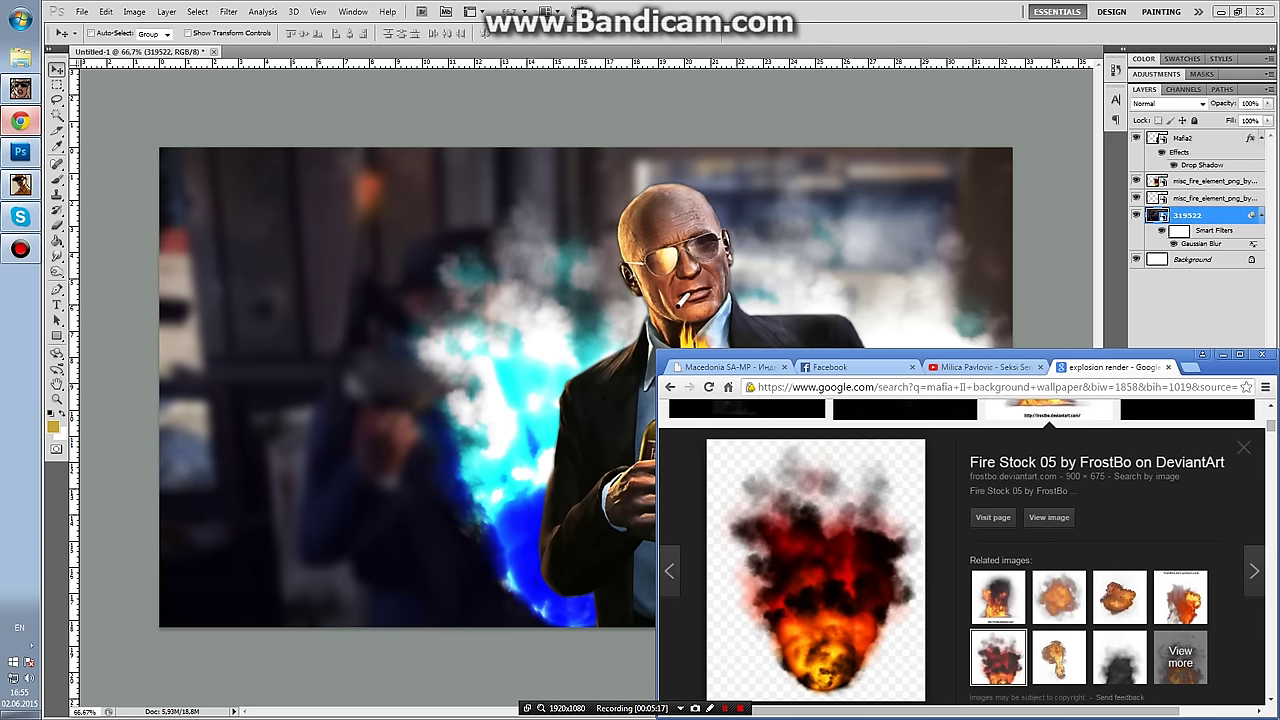
Browse the explosion render results in Google Images, settling on the Render 6 by Yeone preview.
{"action": "left_click", "coordinate": [1239, 354]}
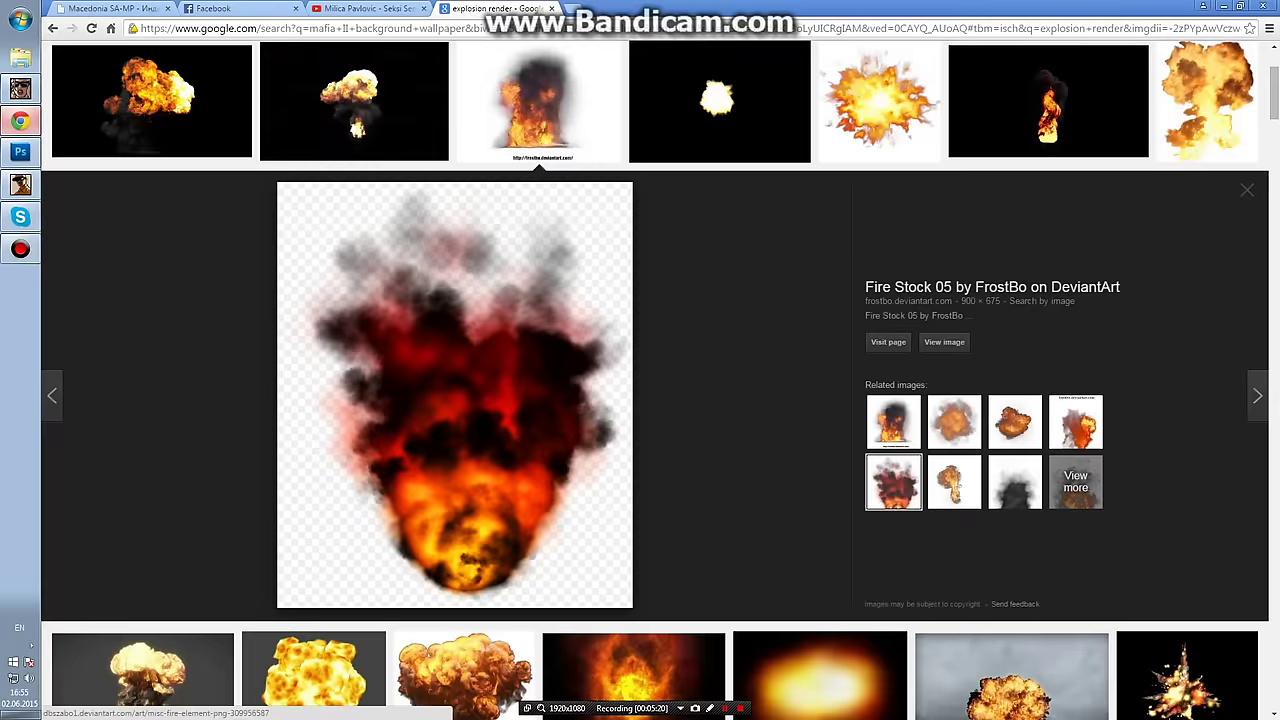
{"action": "scroll", "coordinate": [640, 400], "scroll_direction": "down", "scroll_amount": 3}
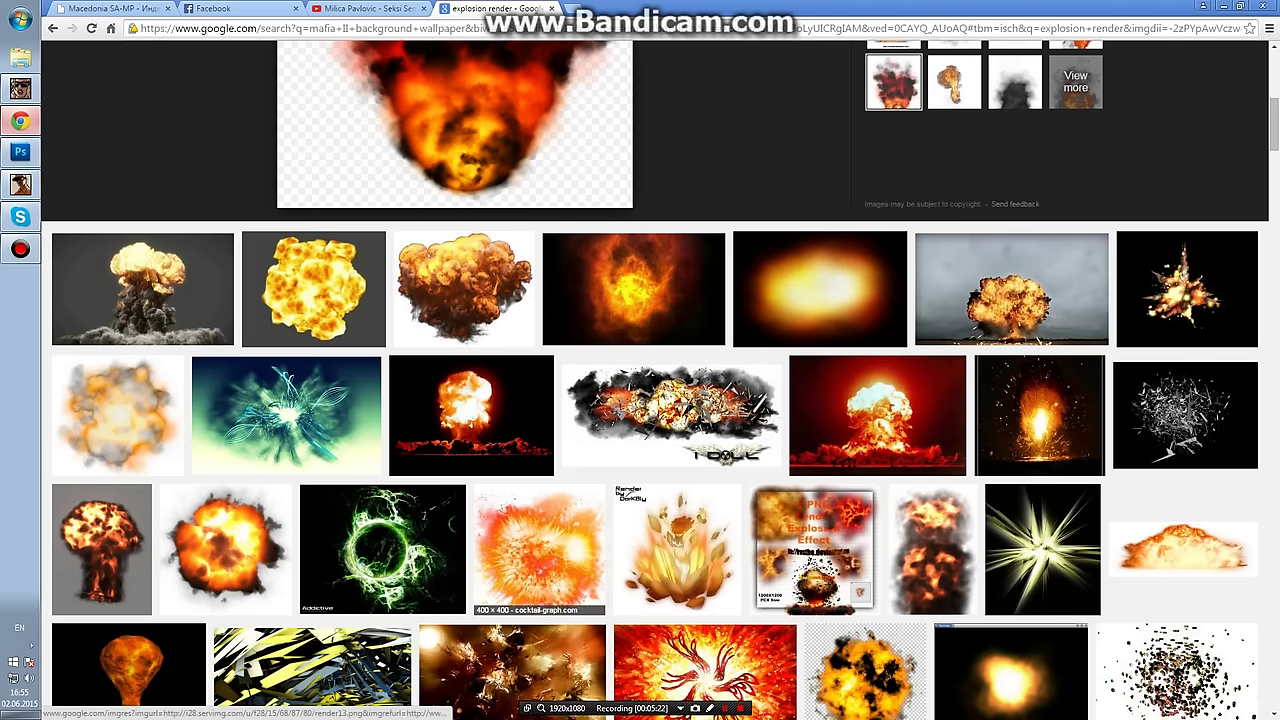
{"action": "scroll", "coordinate": [540, 548], "scroll_direction": "up", "scroll_amount": 6}
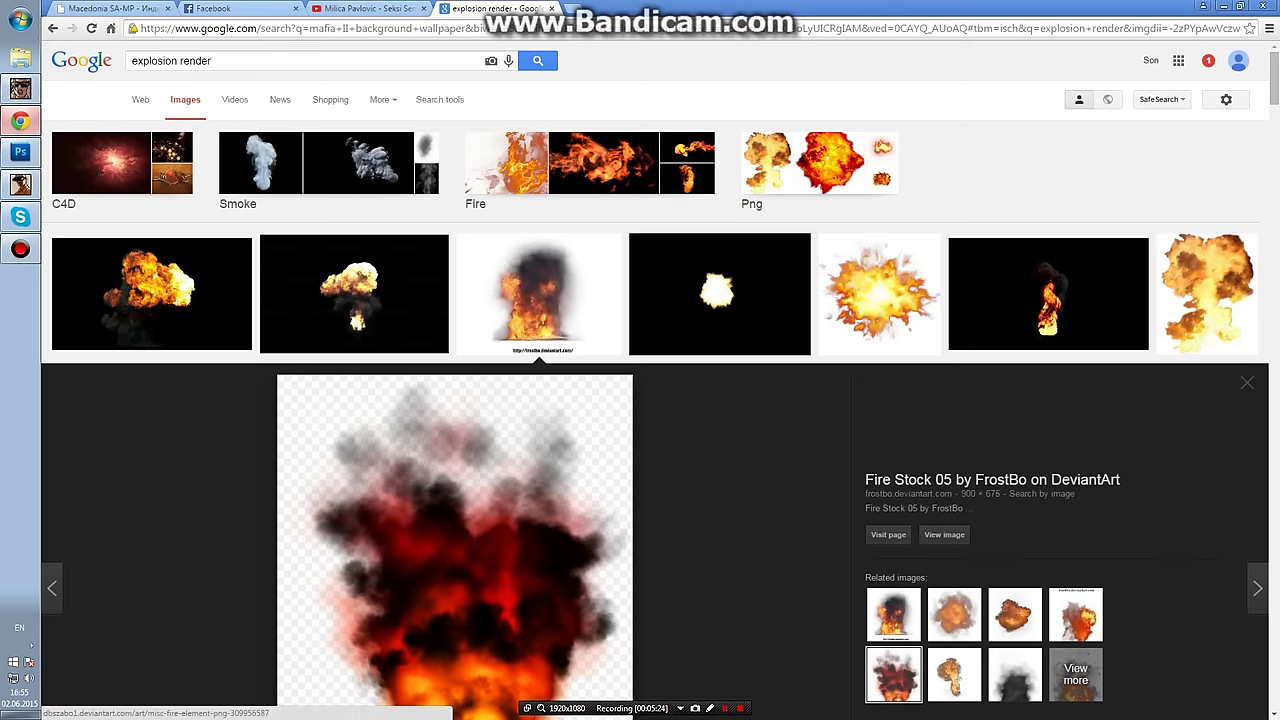
{"action": "scroll", "coordinate": [540, 548], "scroll_direction": "down", "scroll_amount": 3}
{"action": "scroll", "coordinate": [1180, 400], "scroll_direction": "down", "scroll_amount": 3}
{"action": "scroll", "coordinate": [1180, 400], "scroll_direction": "down", "scroll_amount": 2}
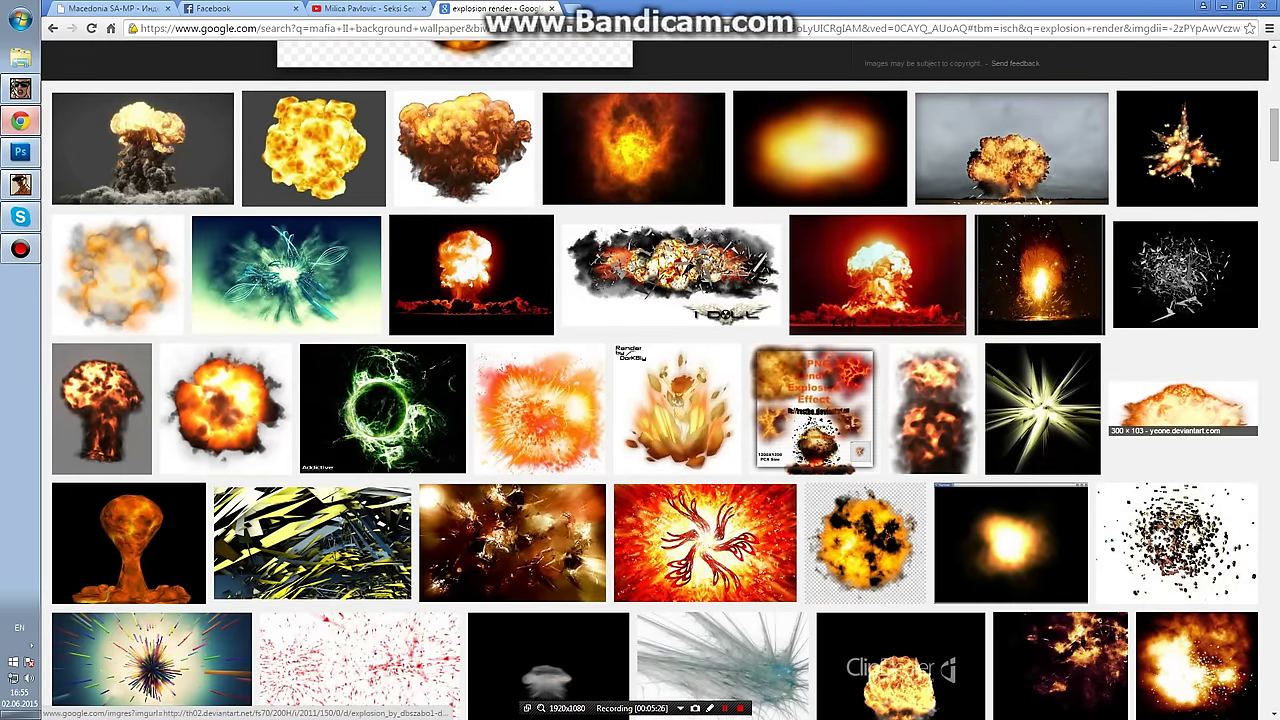
{"action": "left_click", "coordinate": [1183, 410]}
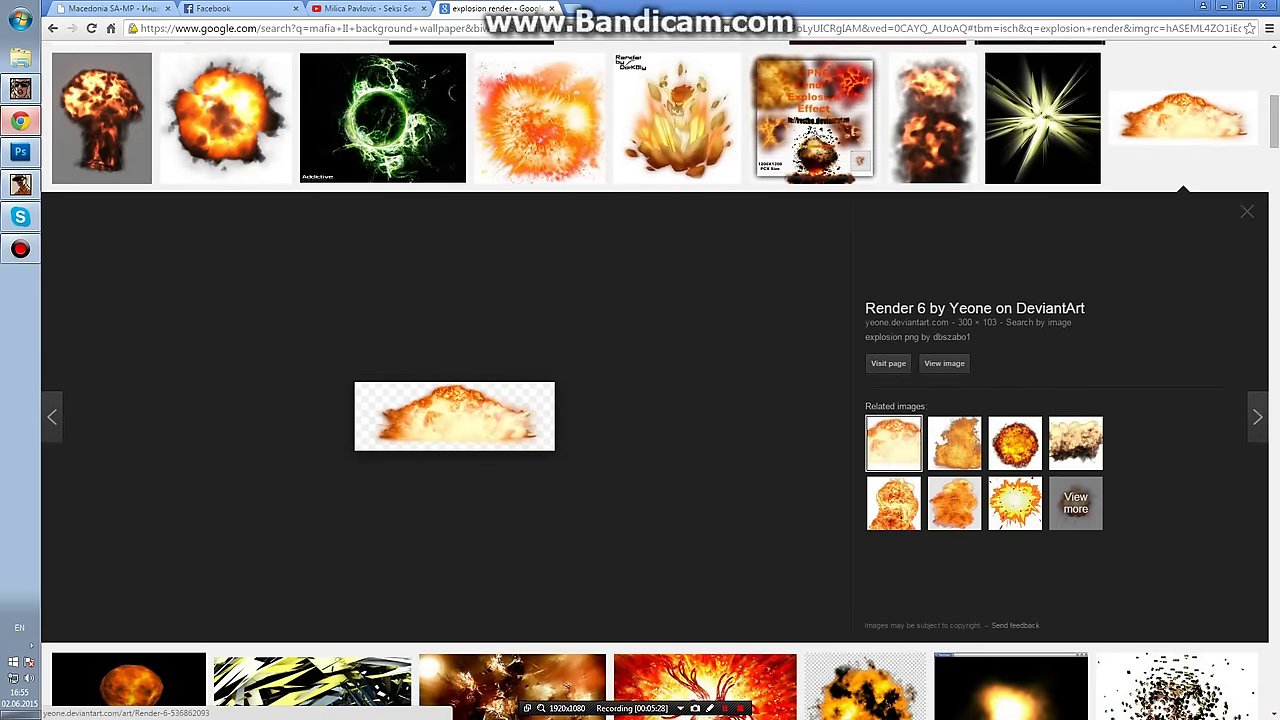
{"action": "left_click", "coordinate": [954, 443]}
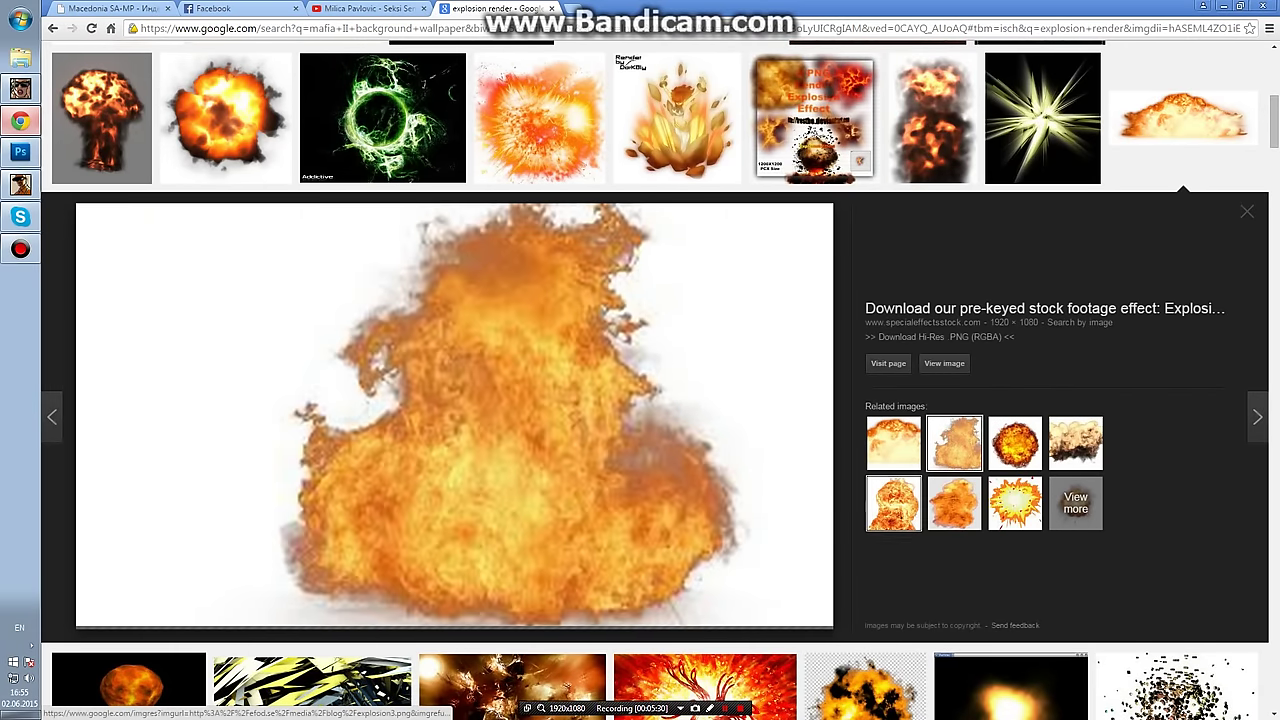
{"action": "left_click", "coordinate": [893, 503]}
{"action": "left_click", "coordinate": [893, 443]}
{"action": "left_click", "coordinate": [954, 503]}
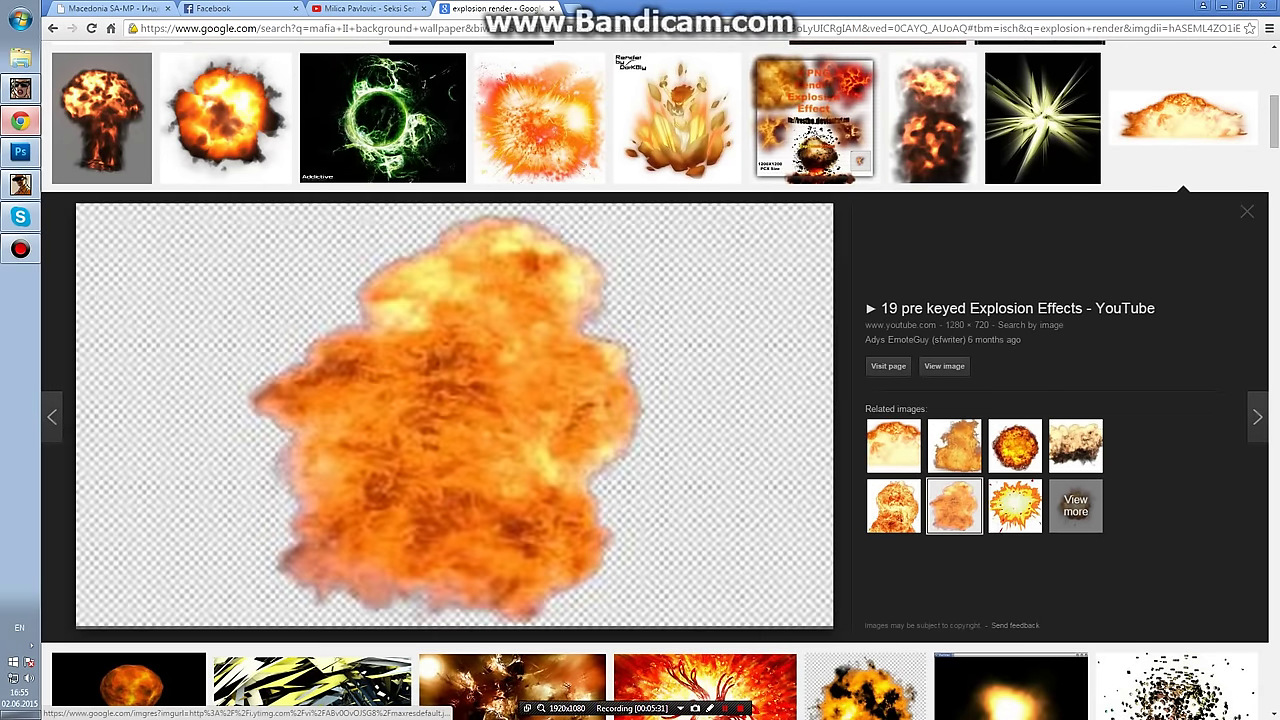
{"action": "left_click", "coordinate": [1015, 503]}
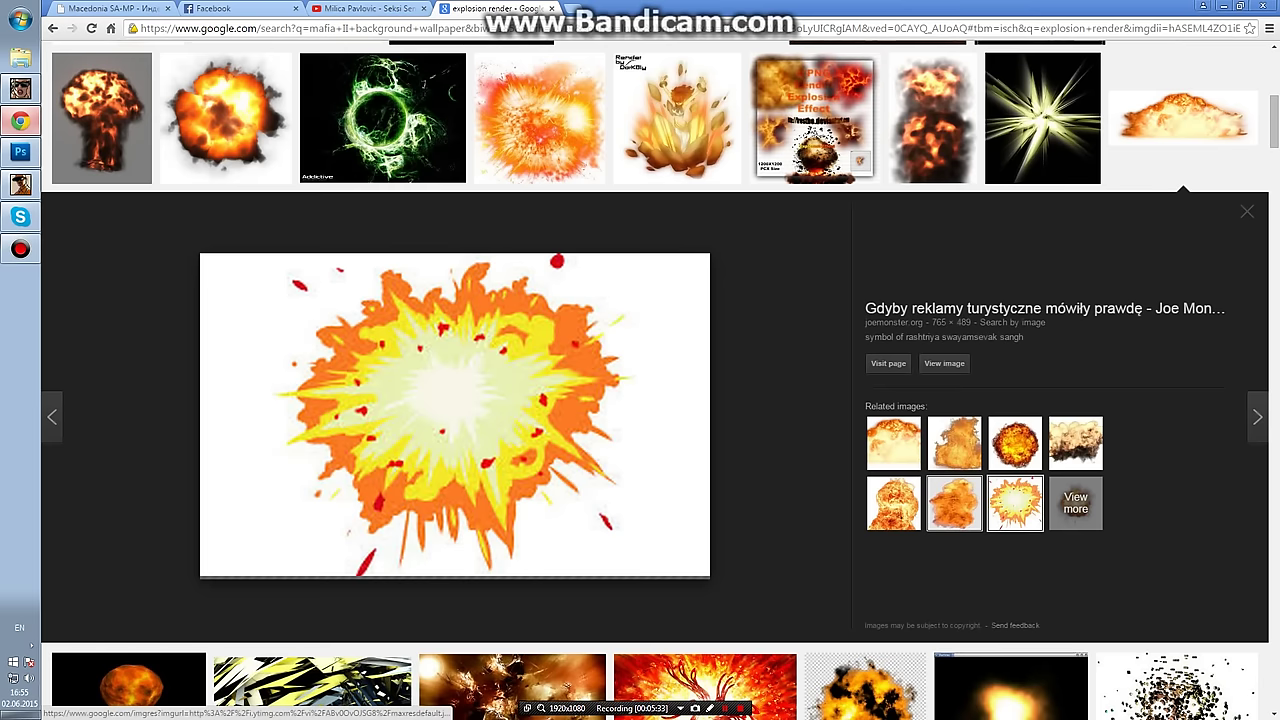
{"action": "left_click", "coordinate": [893, 443]}
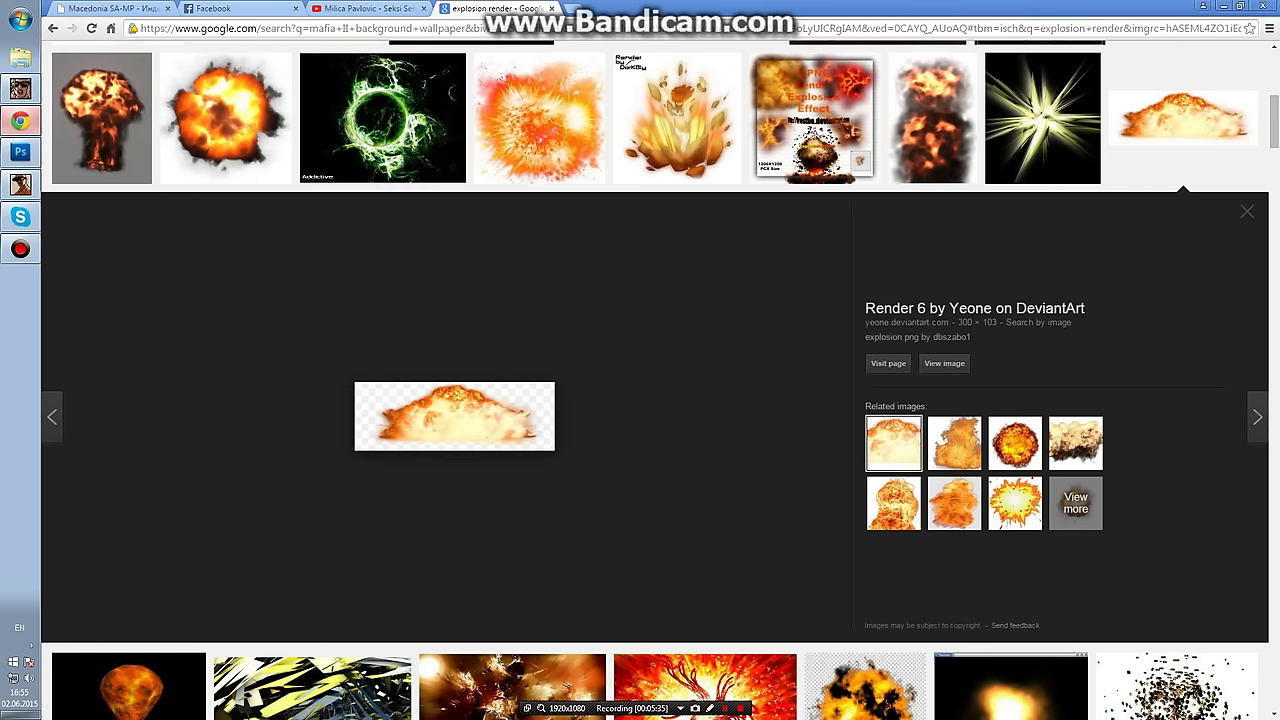
Shrink the browser window and drag the explosion image onto the desktop.
{"action": "key", "text": "alt+Tab"}
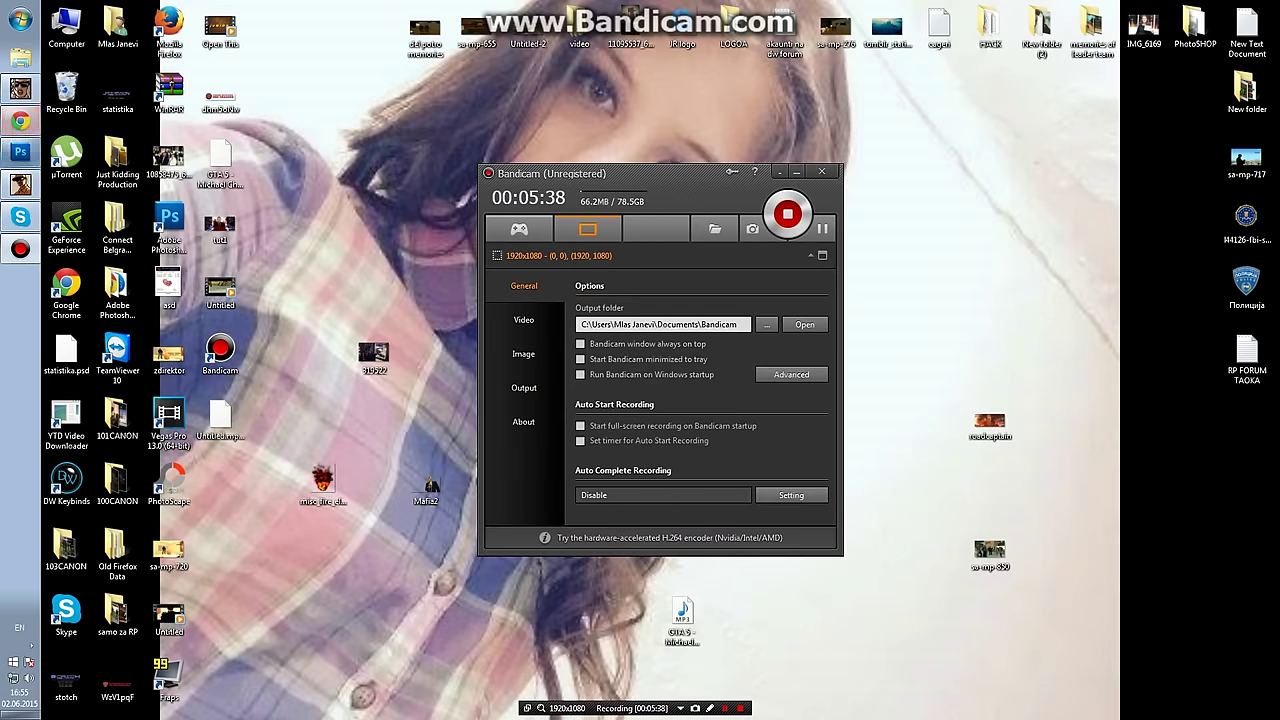
{"action": "left_click", "coordinate": [20, 121]}
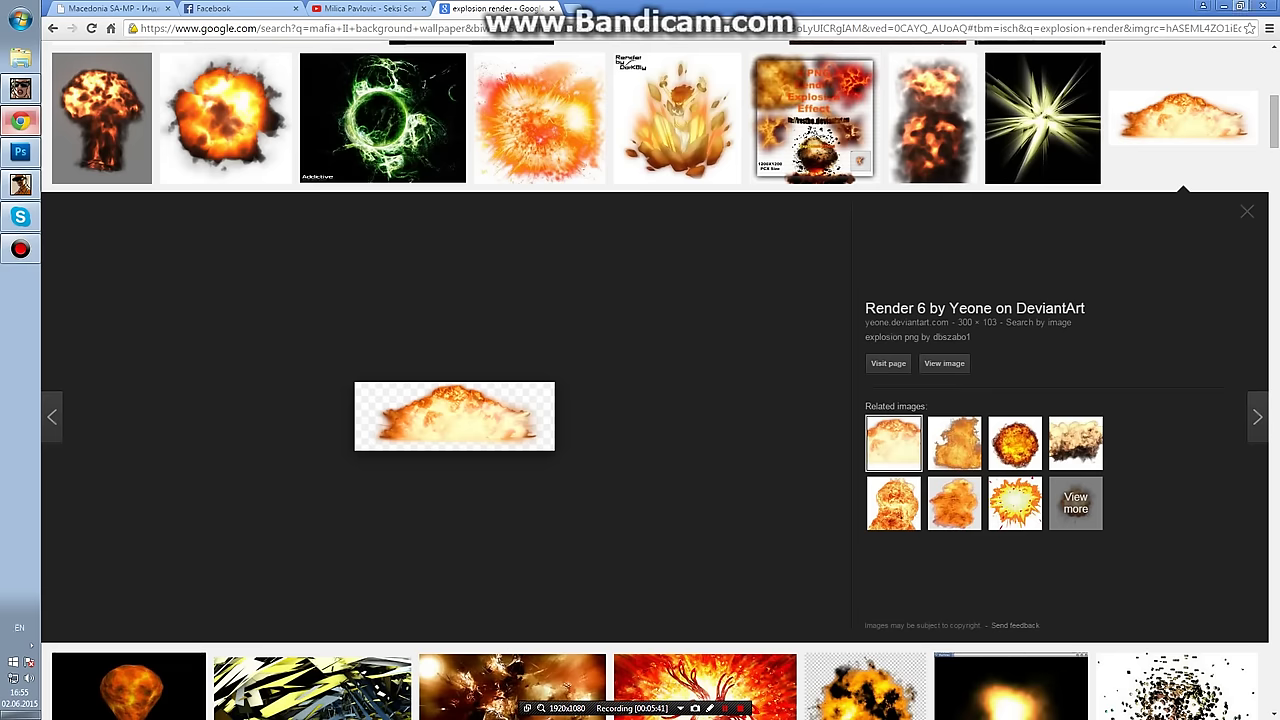
{"action": "left_click", "coordinate": [1241, 6]}
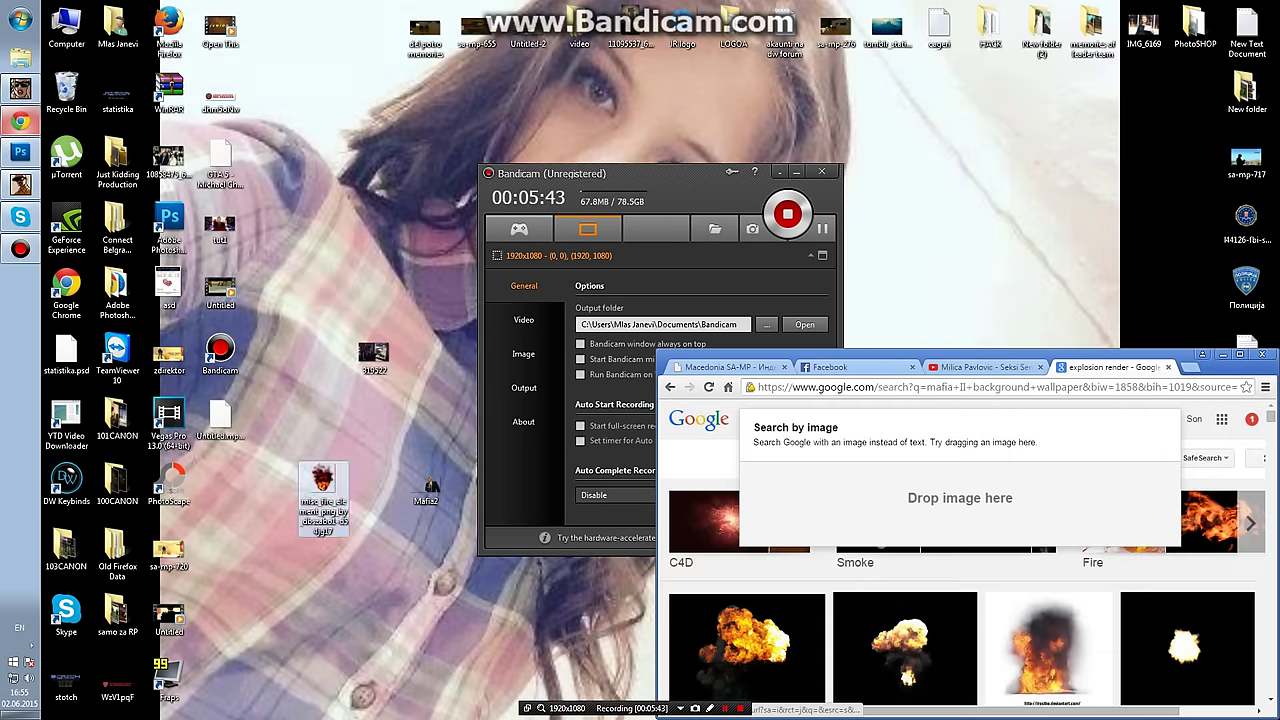
{"action": "left_click_drag", "start_coordinate": [815, 570], "coordinate": [323, 300]}
Place the explosion image file into the Photoshop document with File > Place.
{"action": "left_click", "coordinate": [20, 152]}
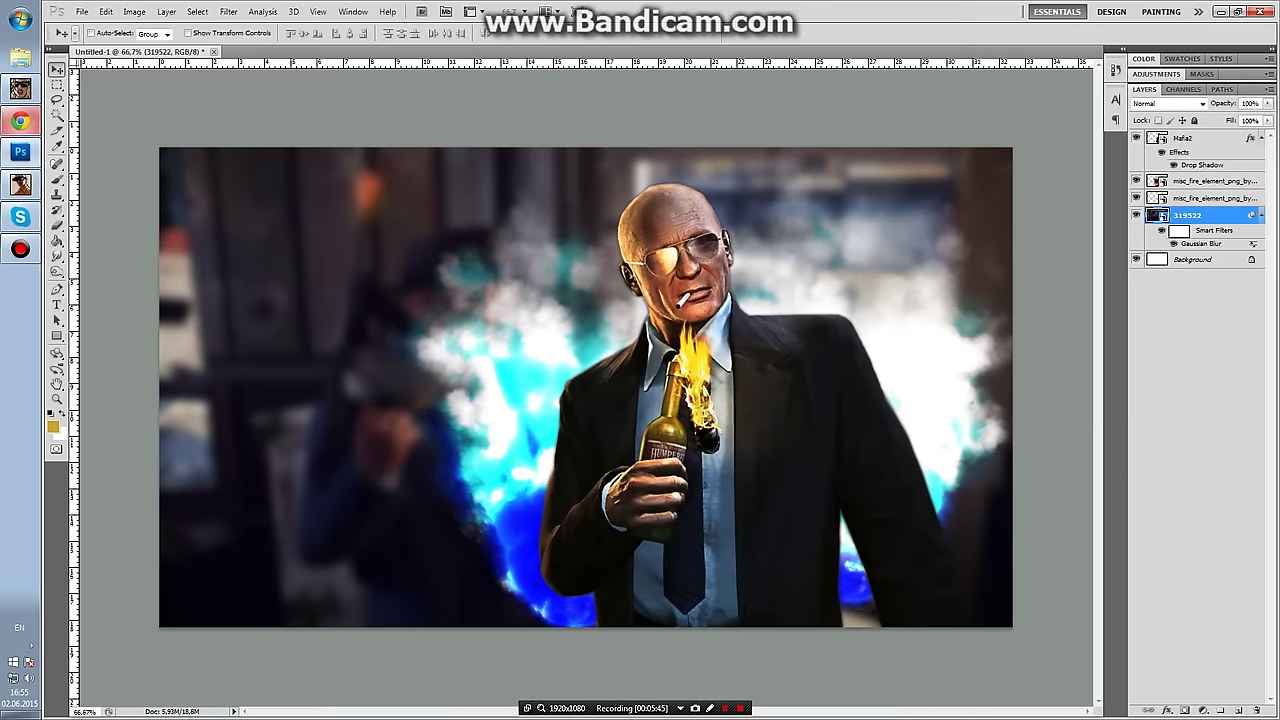
{"action": "left_click", "coordinate": [81, 11]}
{"action": "left_click", "coordinate": [96, 272]}
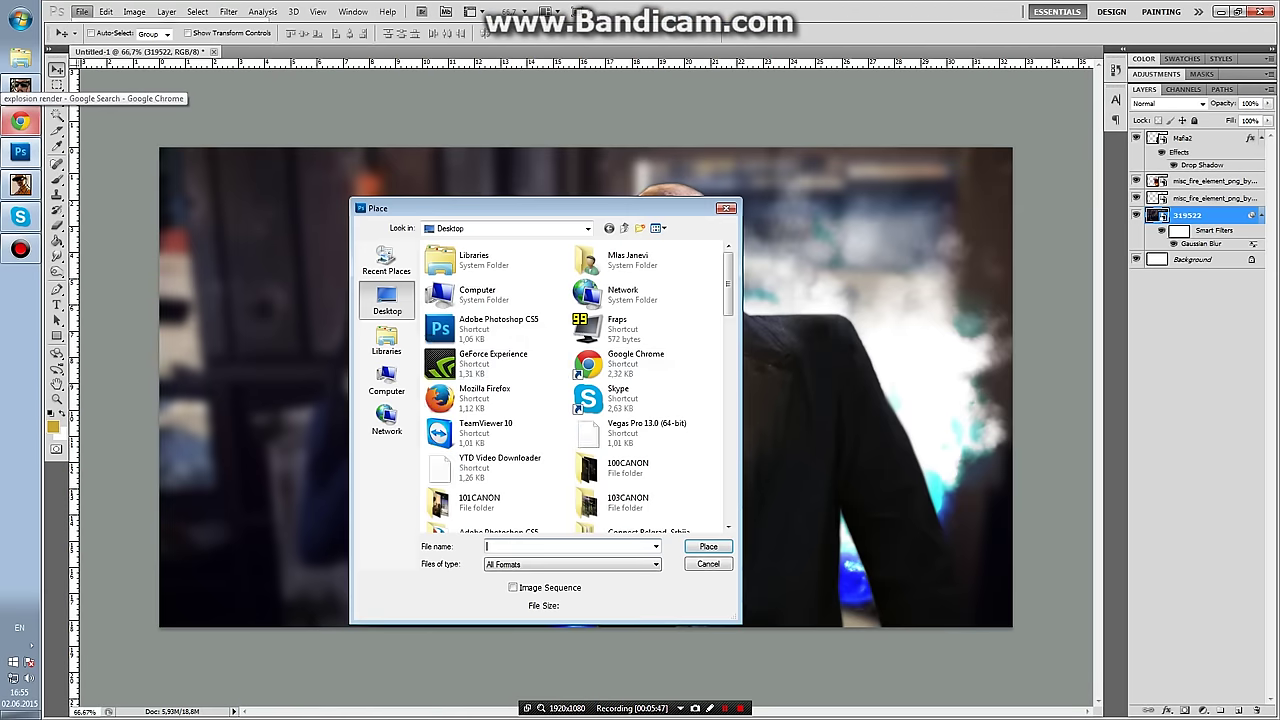
{"action": "scroll", "coordinate": [480, 410], "scroll_direction": "down", "scroll_amount": 10}
{"action": "scroll", "coordinate": [575, 390], "scroll_direction": "up", "scroll_amount": 3}
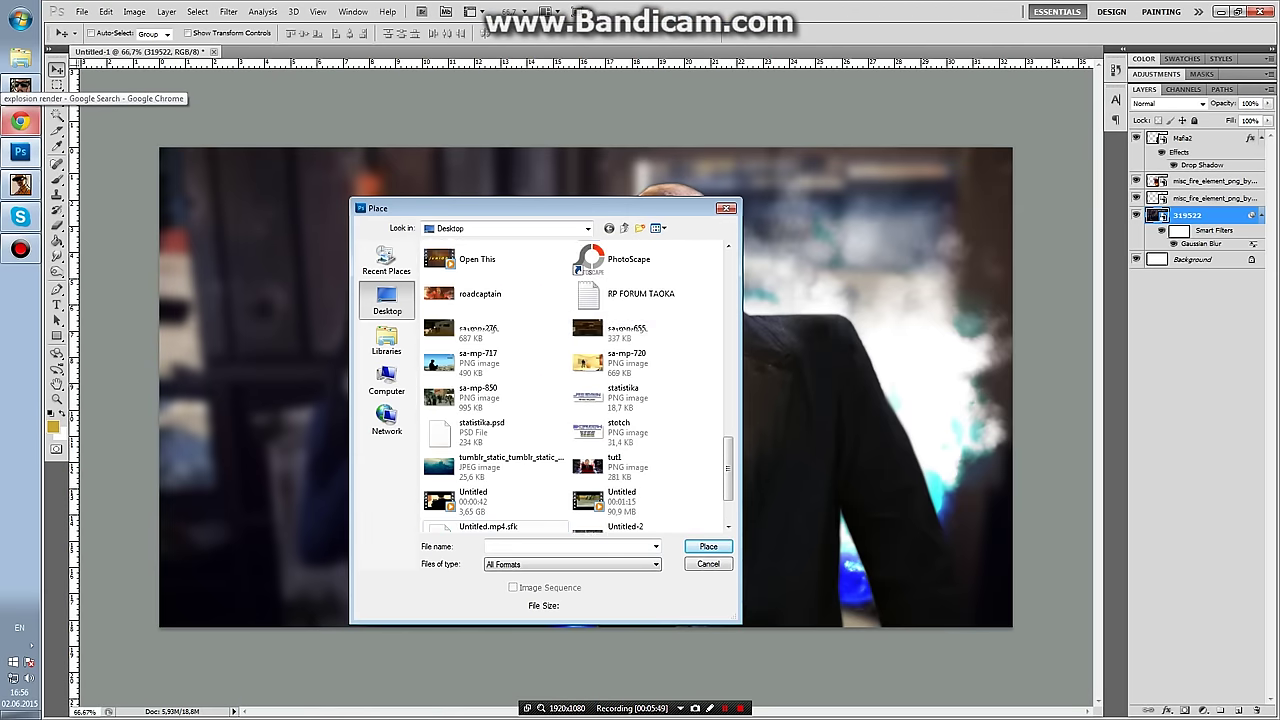
{"action": "scroll", "coordinate": [575, 390], "scroll_direction": "up", "scroll_amount": 3}
{"action": "scroll", "coordinate": [575, 390], "scroll_direction": "up", "scroll_amount": 3}
{"action": "double_click", "coordinate": [655, 356]}
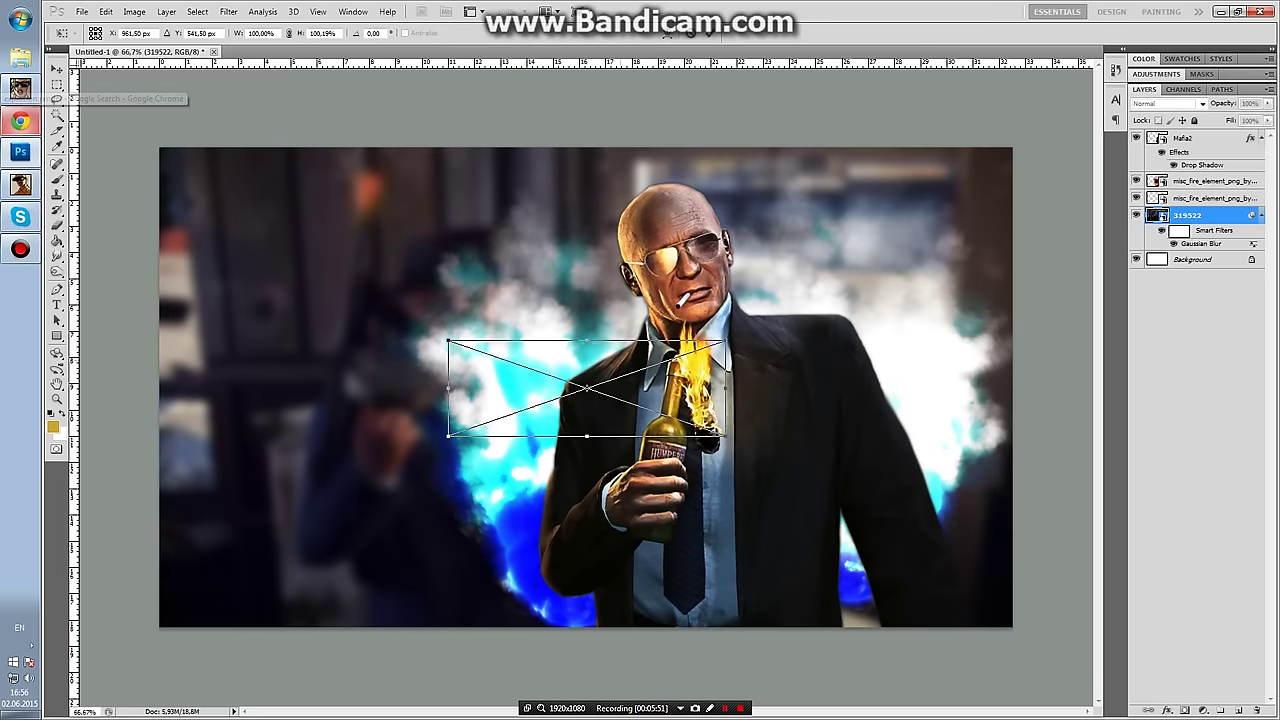
Enlarge the explosion, position it at the bottom centre, and stack it above Mafia2.
{"action": "left_click_drag", "start_coordinate": [447, 341], "coordinate": [145, 208]}
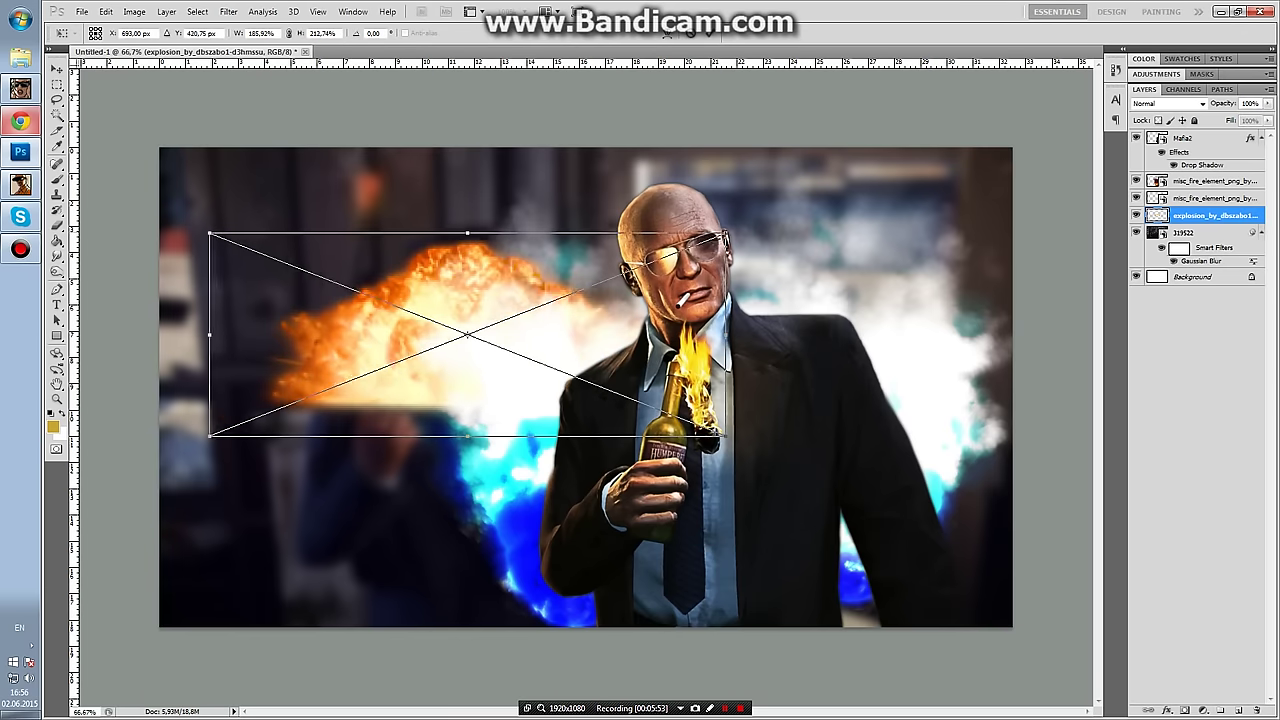
{"action": "left_click_drag", "start_coordinate": [435, 322], "coordinate": [687, 537]}
{"action": "key", "text": "Return"}
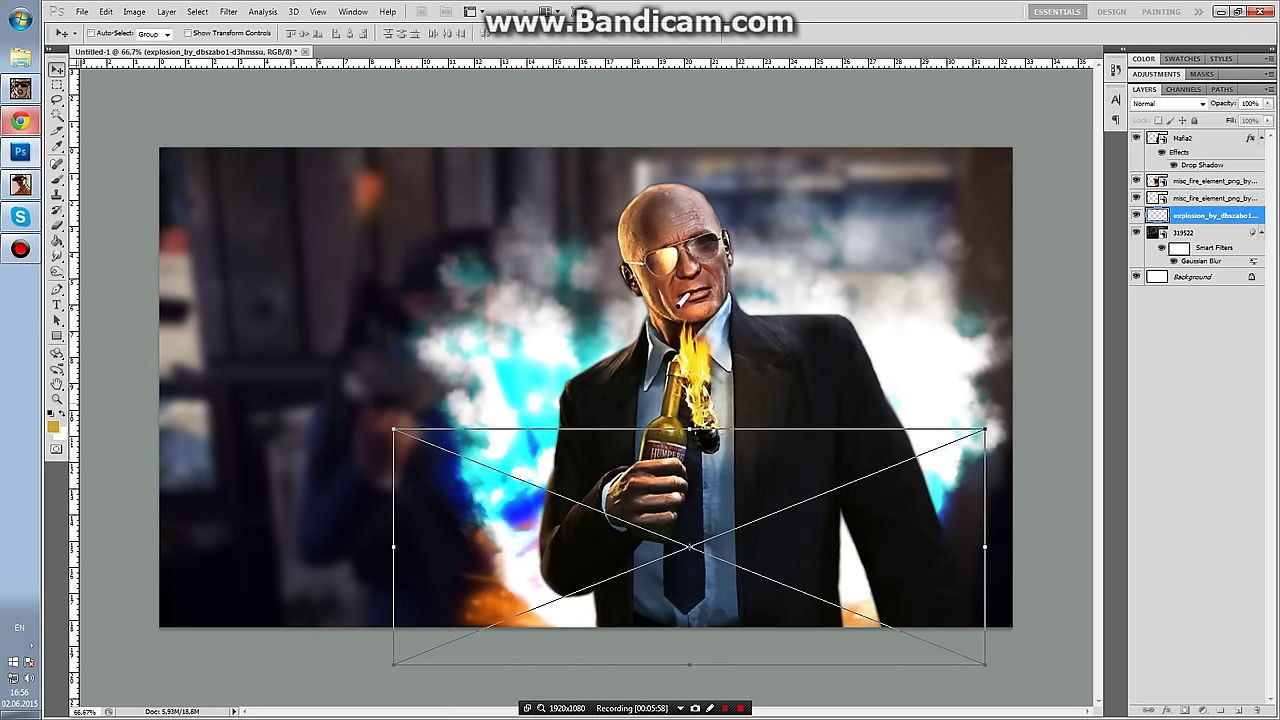
{"action": "left_click_drag", "start_coordinate": [1215, 215], "coordinate": [1215, 139]}
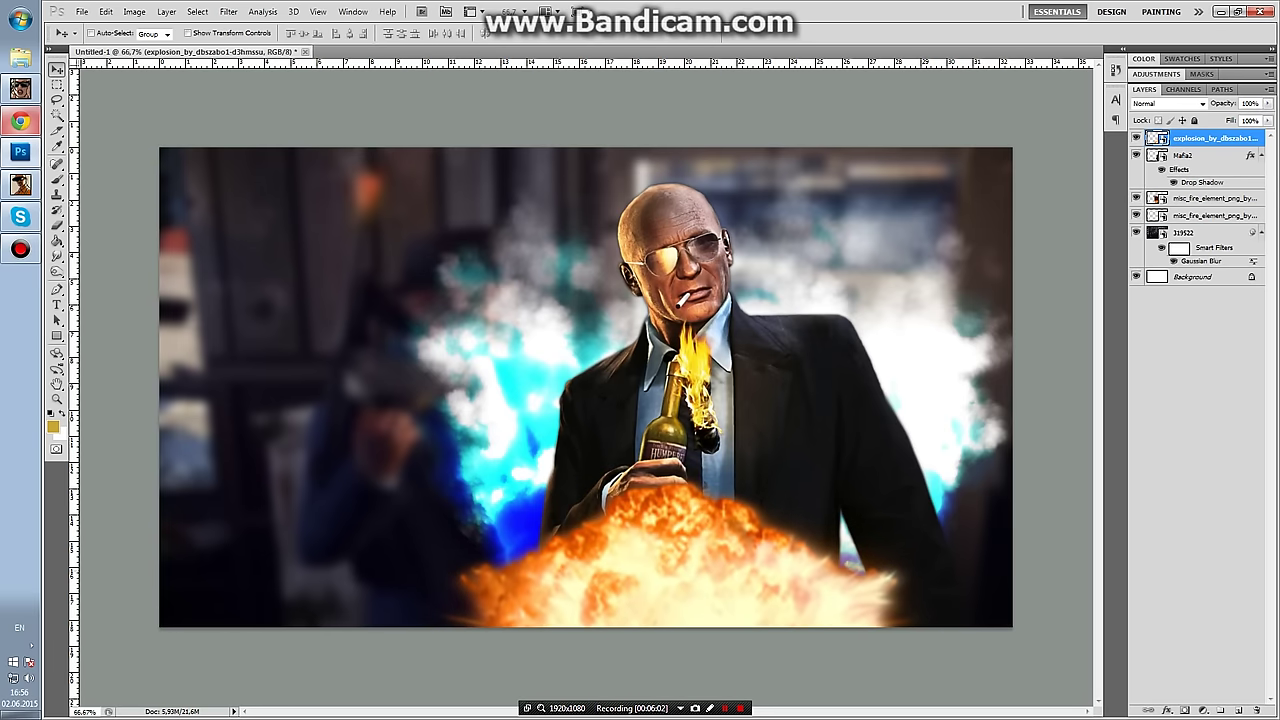
{"action": "key", "text": "shift+Left"}
{"action": "key", "text": "shift+Left"}
{"action": "key", "text": "shift+Left"}
{"action": "key", "text": "shift+Left"}
{"action": "key", "text": "shift+Left"}
{"action": "key", "text": "shift+Left"}
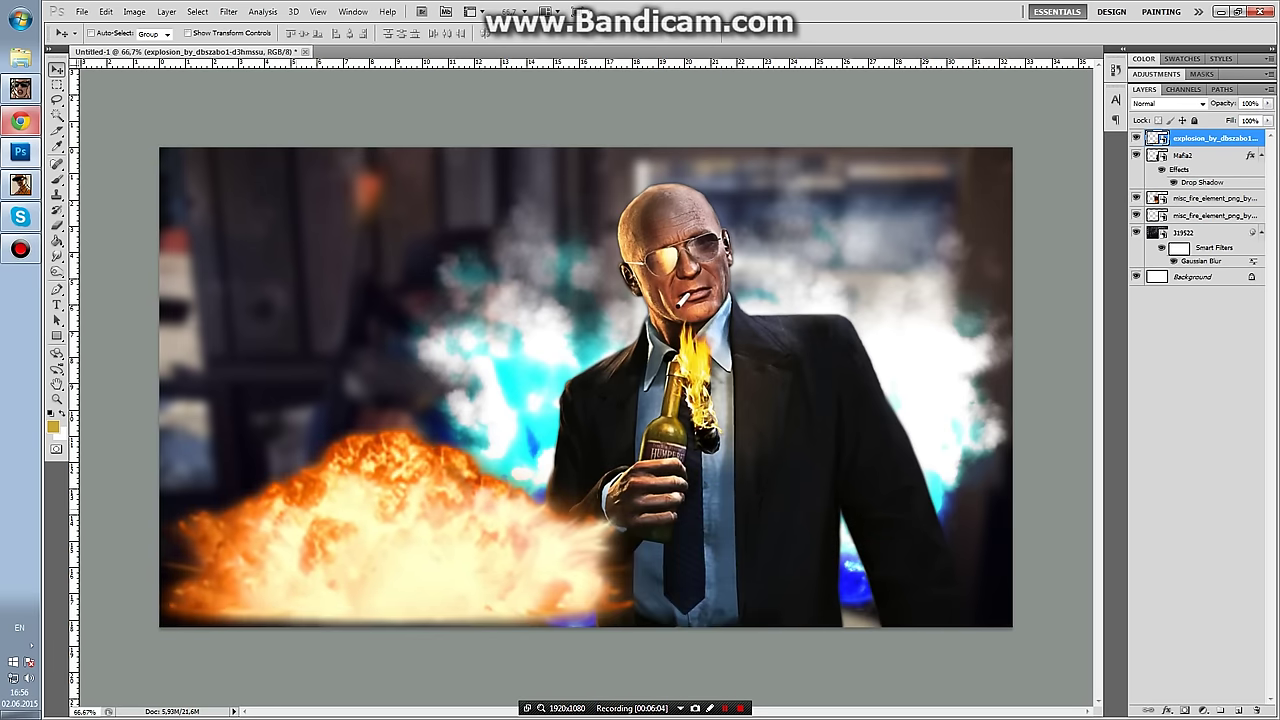
{"action": "key", "text": "shift+Up"}
{"action": "key", "text": "shift+Up"}
{"action": "key", "text": "shift+Up"}
{"action": "key", "text": "shift+Right"}
{"action": "key", "text": "shift+Right"}
{"action": "key", "text": "shift+Right"}
{"action": "key", "text": "shift+Right"}
{"action": "key", "text": "shift+Right"}
{"action": "key", "text": "shift+Right"}
{"action": "key", "text": "shift+Right"}
{"action": "key", "text": "shift+Right"}
{"action": "key", "text": "shift+Right"}
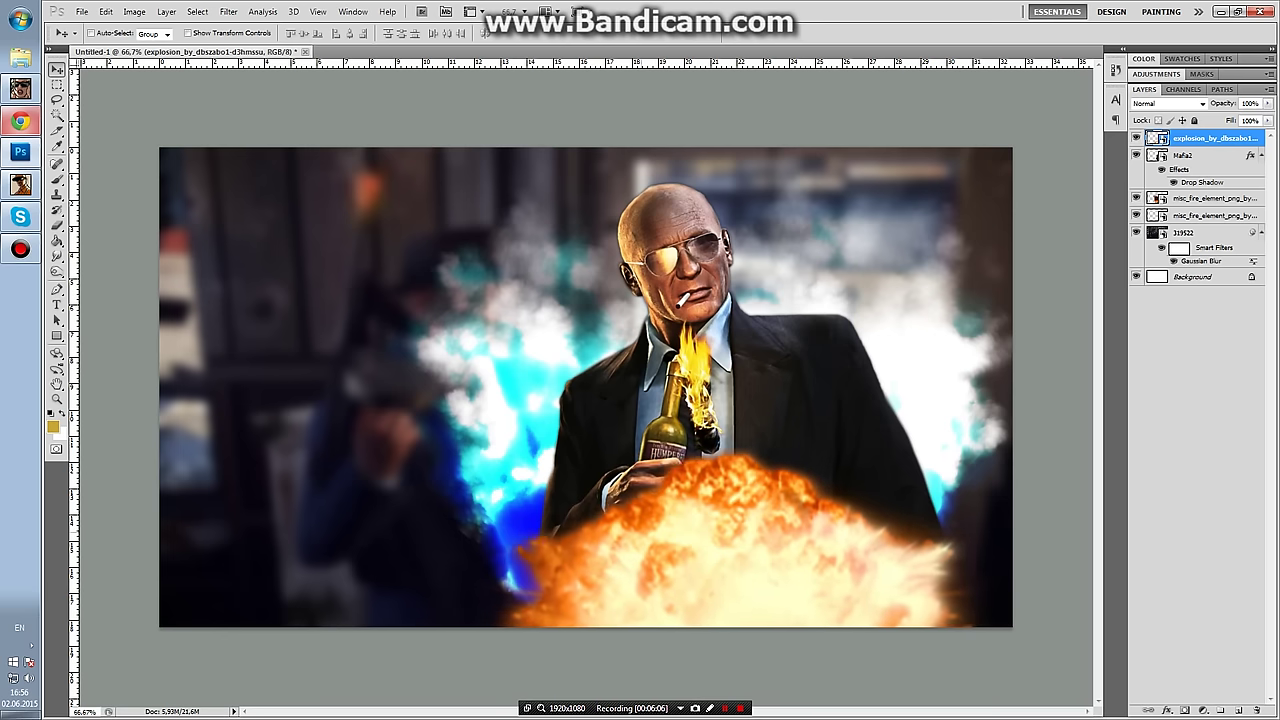
{"action": "key", "text": "shift+Right"}
{"action": "key", "text": "shift+Right"}
{"action": "key", "text": "shift+Right"}
Cycle the explosion layer's blend modes from Multiply onward and settle on Luminosity.
{"action": "key", "text": "shift+Left"}
{"action": "key", "text": "shift+Left"}
{"action": "left_click", "coordinate": [1165, 103]}
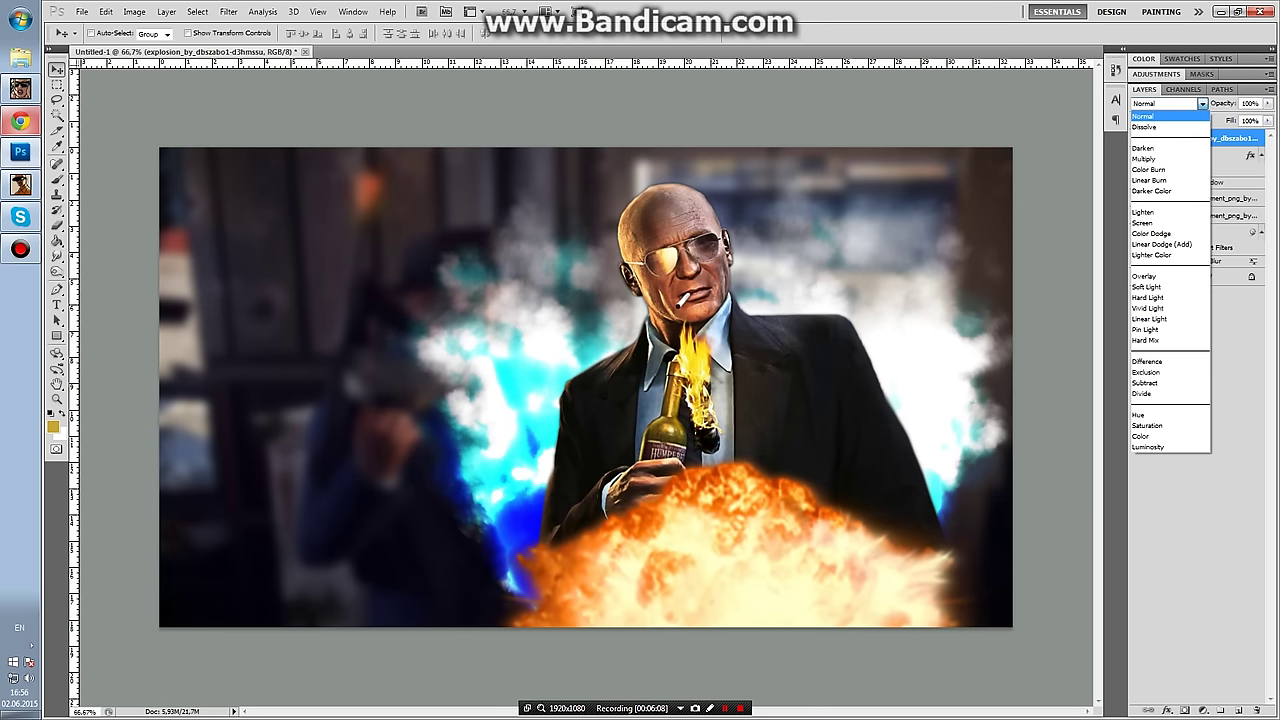
{"action": "left_click", "coordinate": [1160, 130]}
{"action": "key", "text": "Down"}
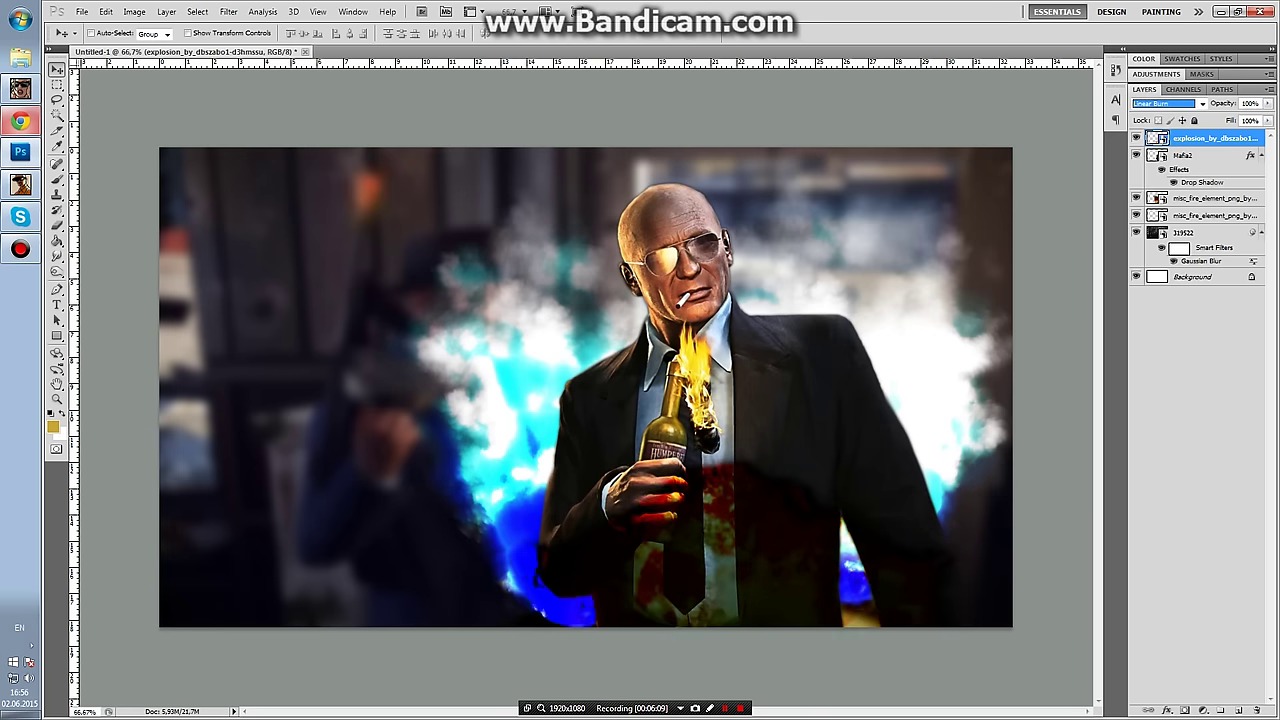
{"action": "key", "text": "Down"}
{"action": "key", "text": "Down"}
{"action": "key", "text": "Down"}
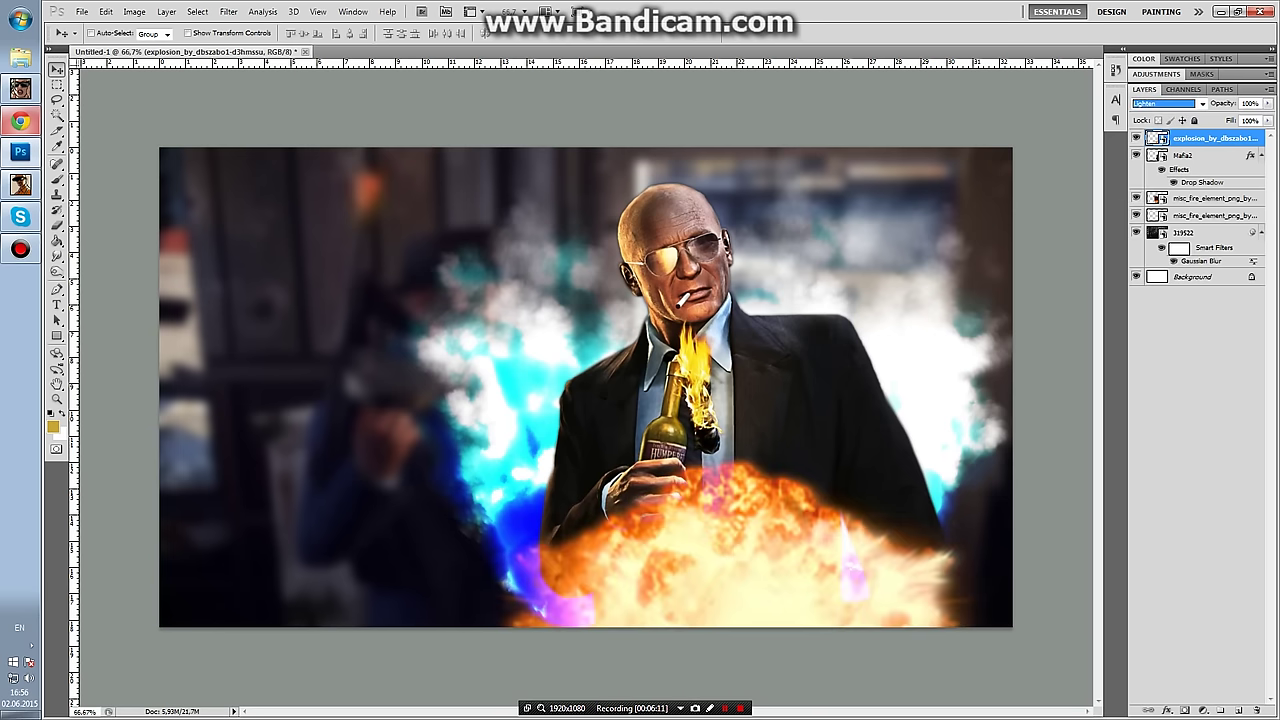
{"action": "key", "text": "Down"}
{"action": "key", "text": "Down"}
{"action": "key", "text": "Down"}
{"action": "key", "text": "Down"}
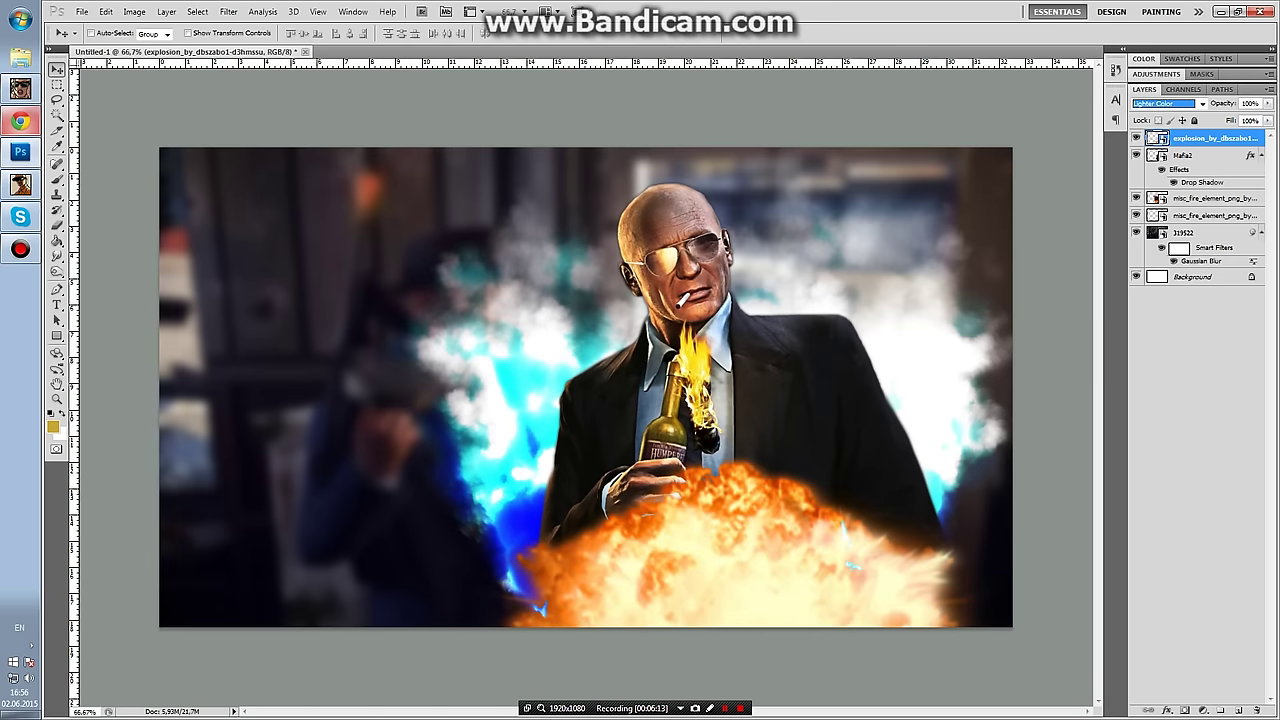
{"action": "key", "text": "Down"}
{"action": "key", "text": "Down"}
{"action": "key", "text": "Down"}
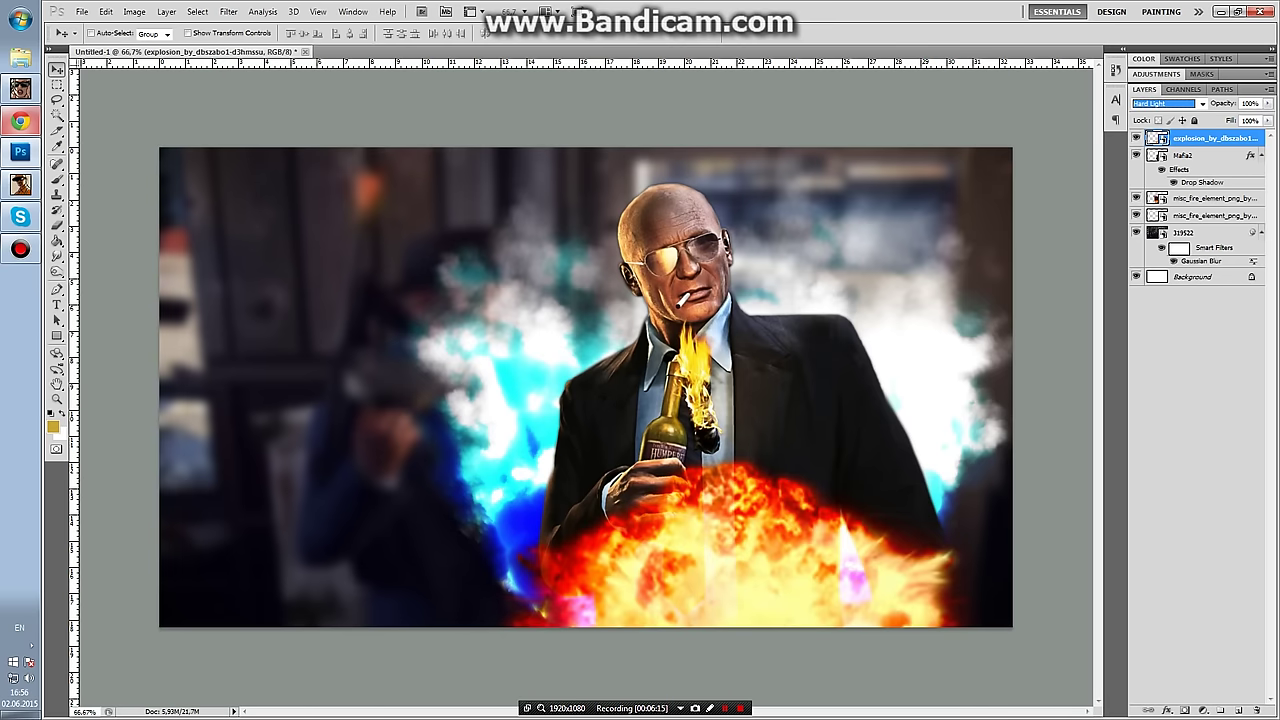
{"action": "key", "text": "Down"}
{"action": "key", "text": "Down"}
{"action": "key", "text": "Down"}
{"action": "key", "text": "Down"}
{"action": "key", "text": "Down"}
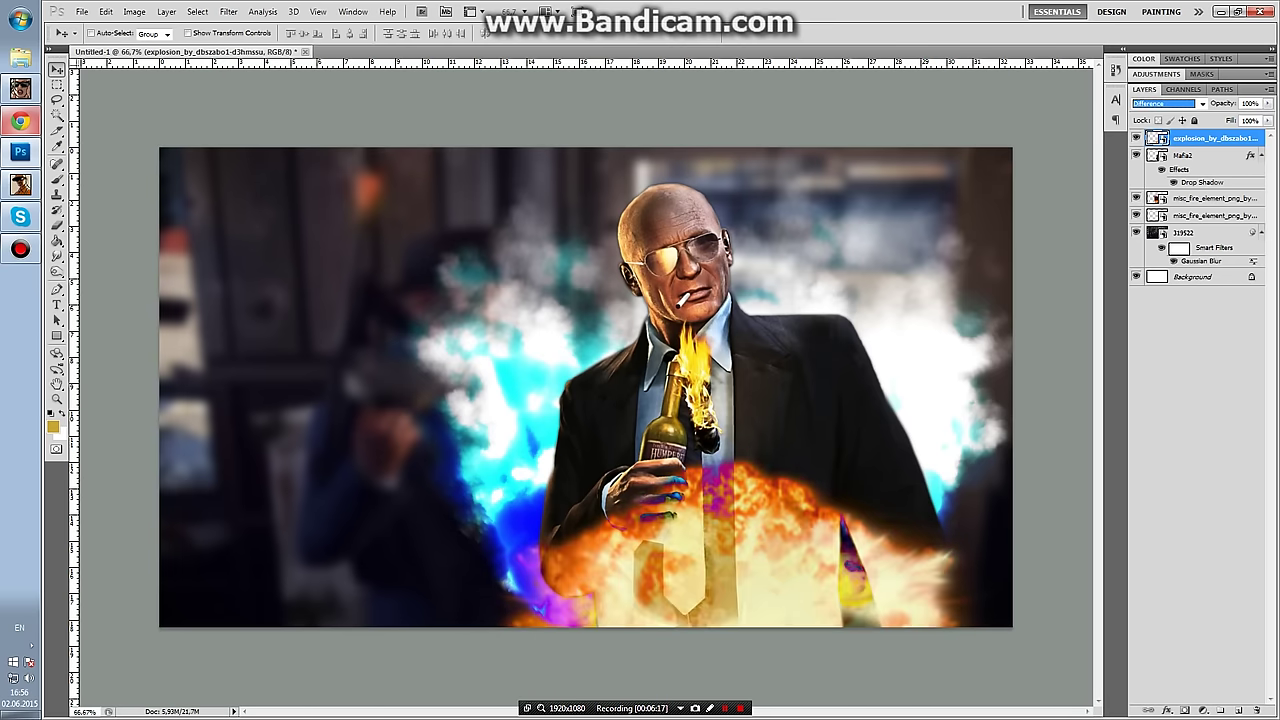
{"action": "key", "text": "Down"}
{"action": "key", "text": "Down"}
{"action": "key", "text": "Down"}
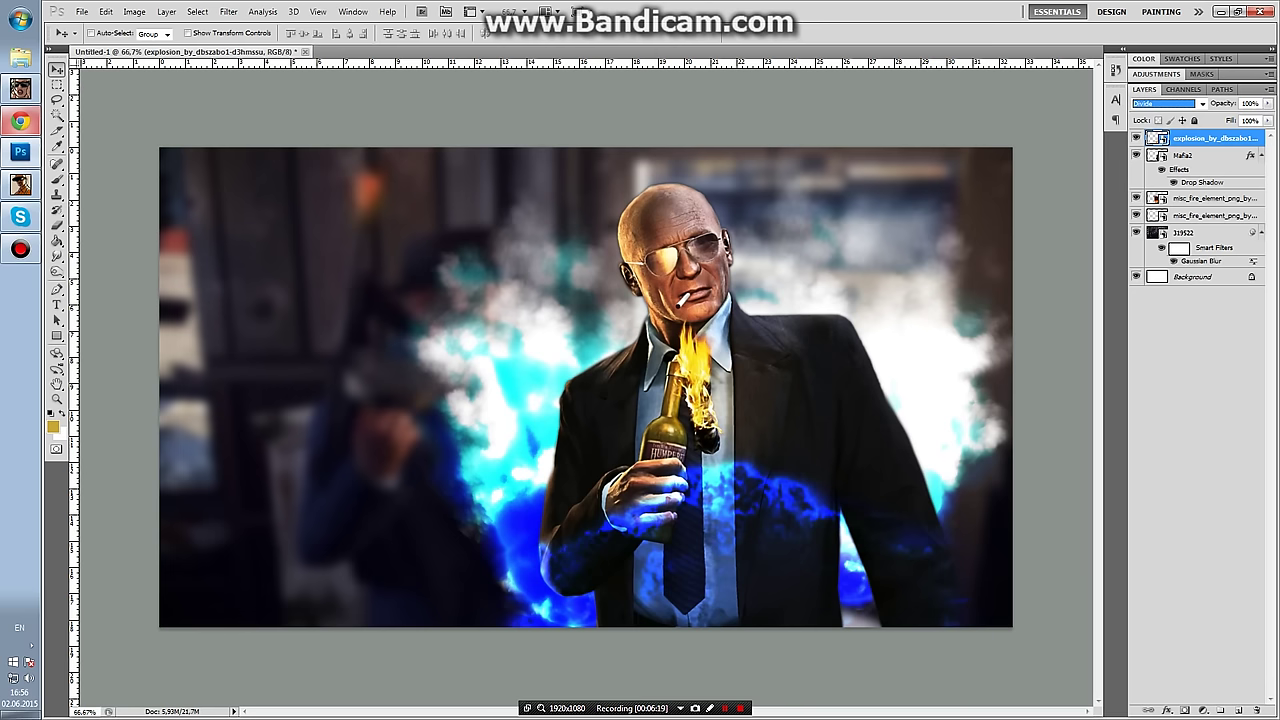
{"action": "key", "text": "Down"}
{"action": "key", "text": "Down"}
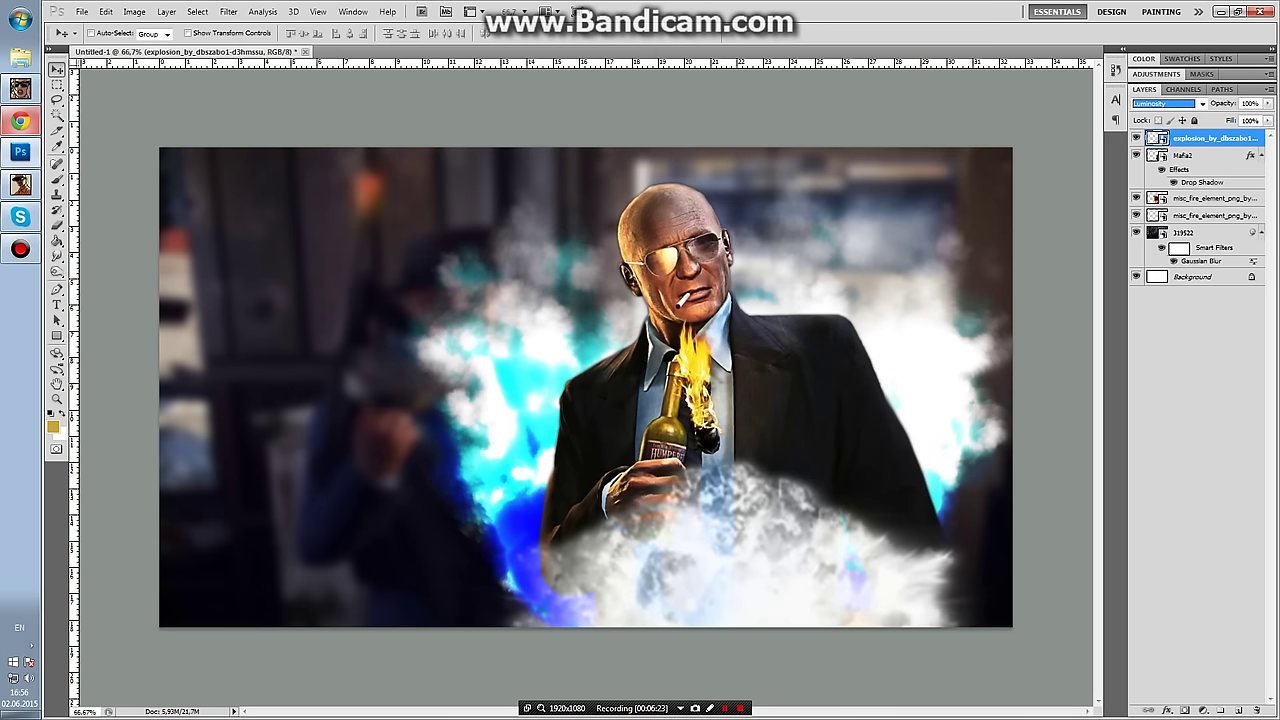
{"action": "key", "text": "Return"}
{"action": "key", "text": "Down"}
{"action": "key", "text": "Down"}
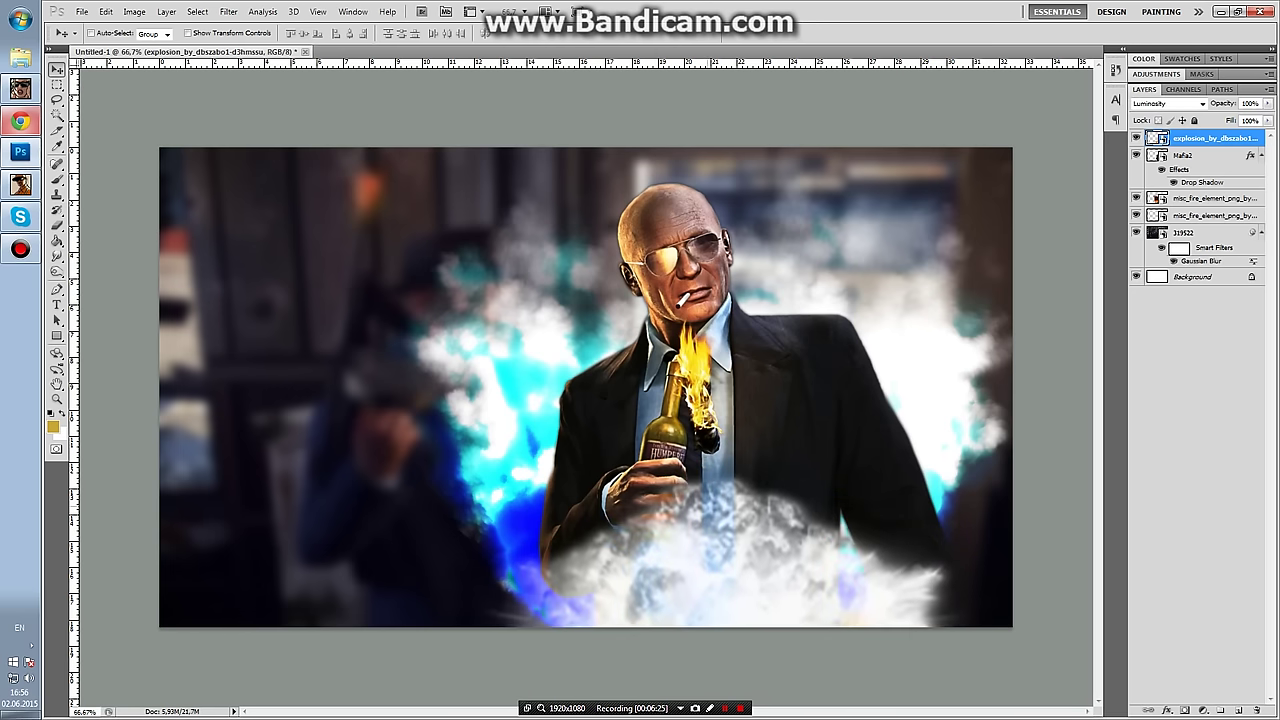
{"action": "key", "text": "Down"}
Take the Eraser, rasterize the explosion layer, and set smoke brush 2497 to 494 px.
{"action": "left_click", "coordinate": [57, 226]}
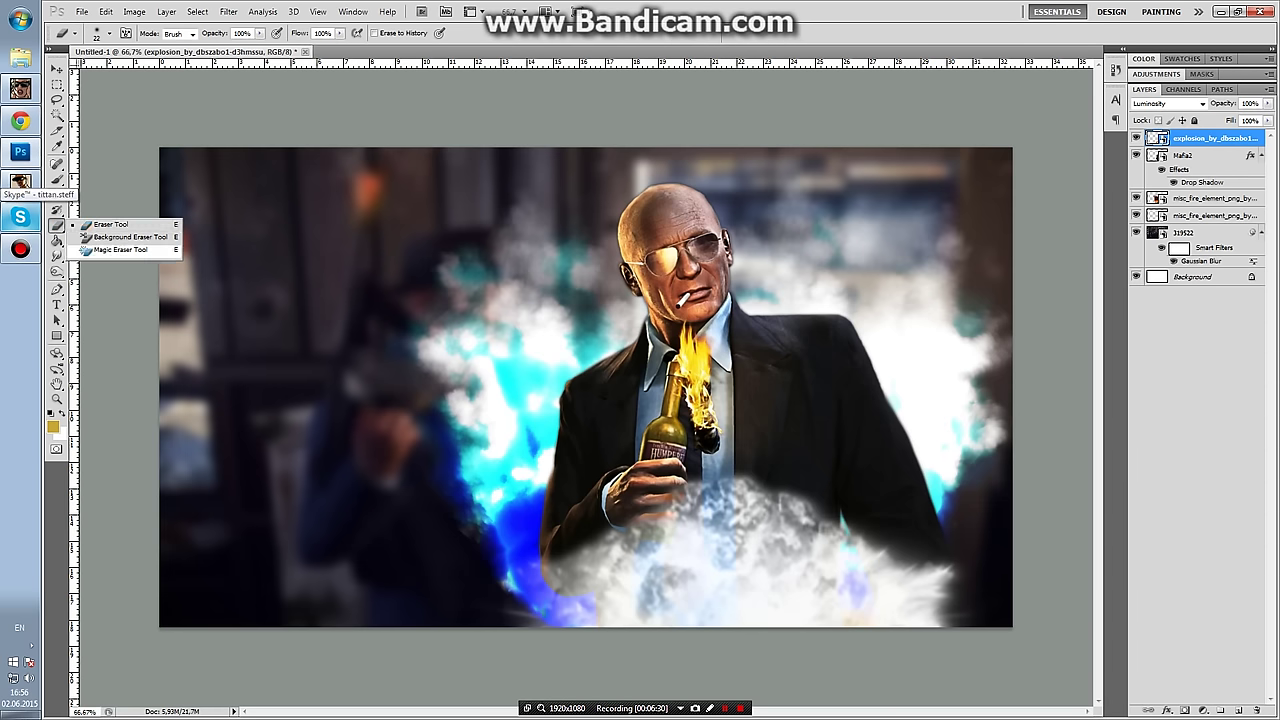
{"action": "left_click", "coordinate": [110, 224]}
{"action": "left_click", "coordinate": [683, 410]}
{"action": "left_click", "coordinate": [623, 277]}
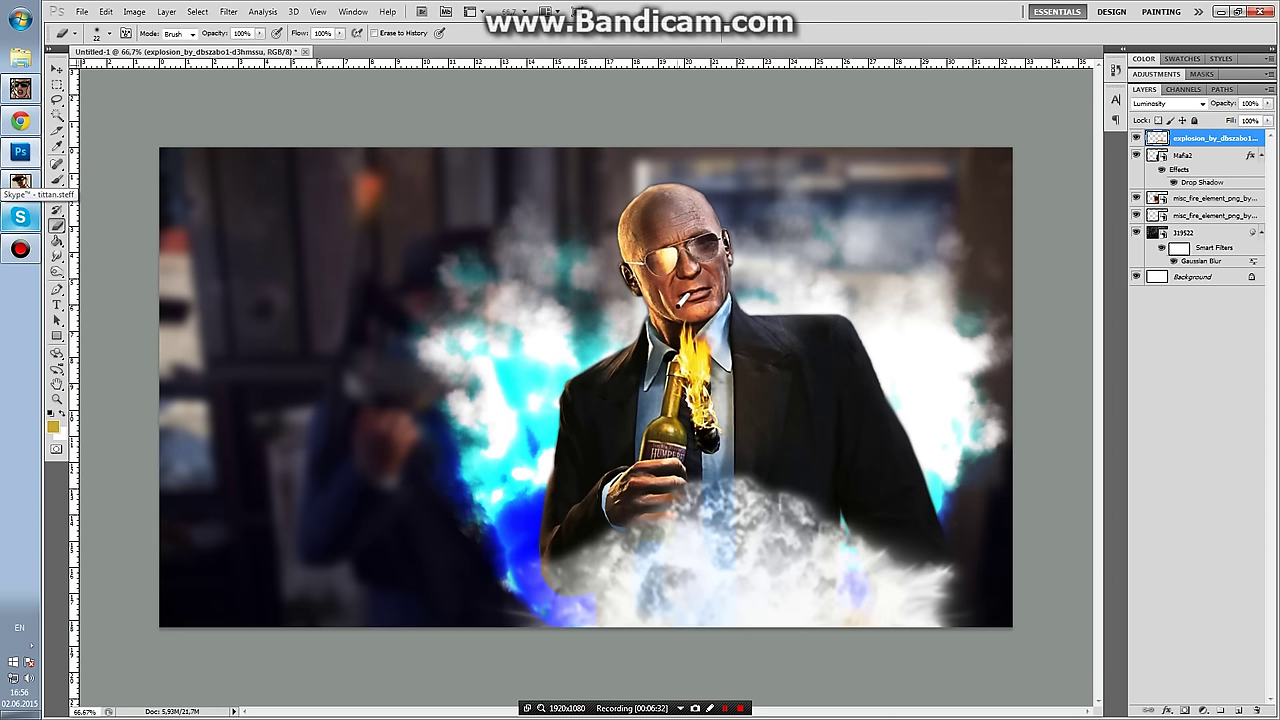
{"action": "right_click", "coordinate": [683, 410]}
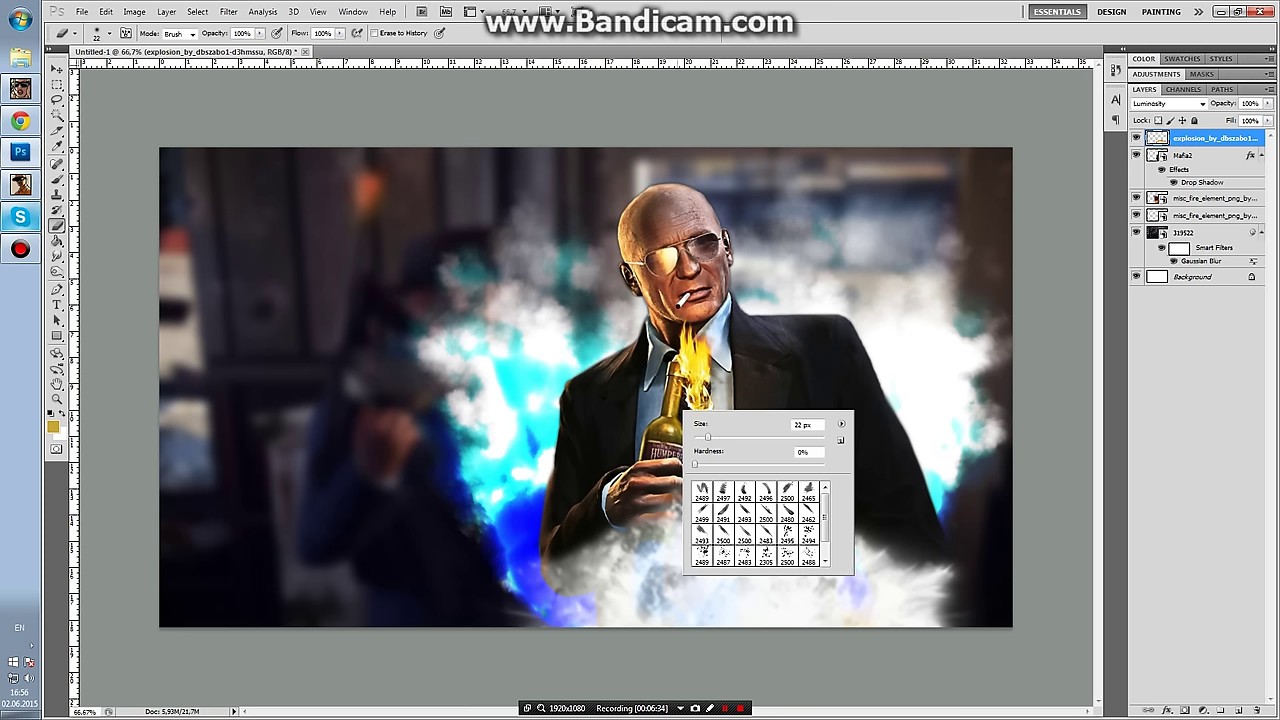
{"action": "left_click", "coordinate": [723, 491]}
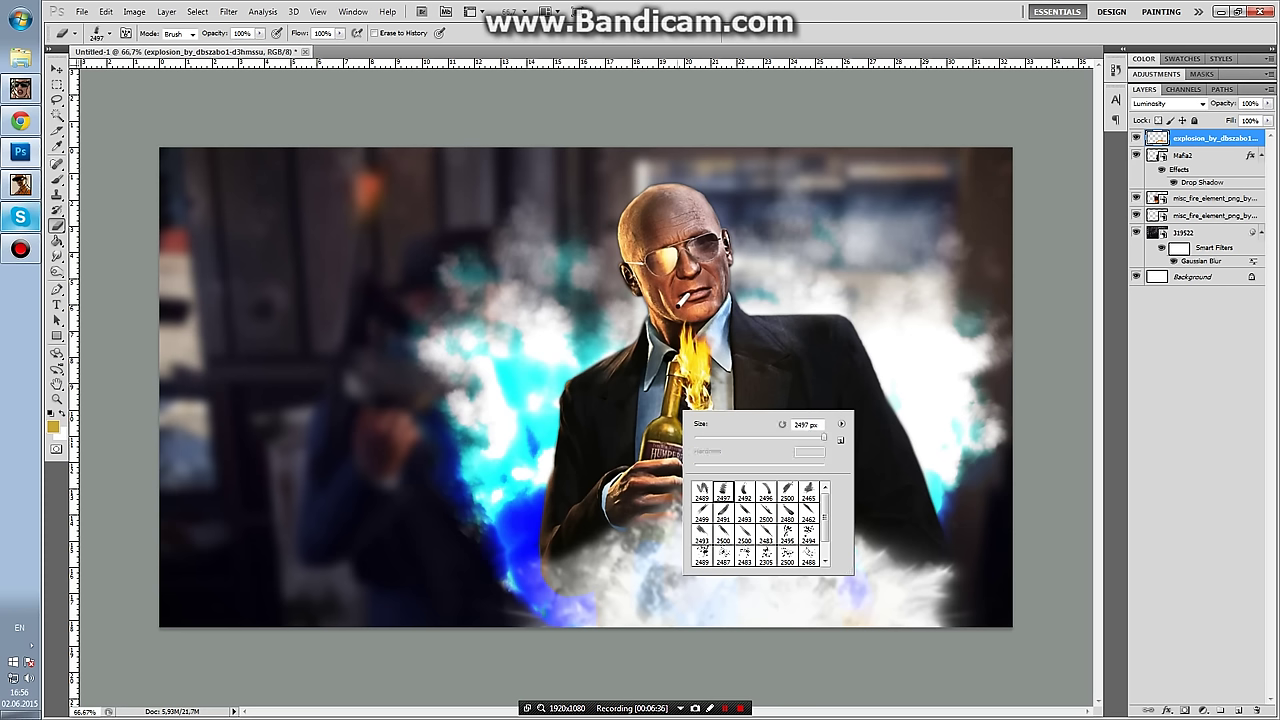
{"action": "type", "text": "121"}
{"action": "key", "text": "Return"}
{"action": "type", "text": "166"}
{"action": "key", "text": "Return"}
{"action": "left_click_drag", "start_coordinate": [794, 438], "coordinate": [810, 438]}
{"action": "key", "text": "Return"}
Erase a zigzag streak and many smoke-shaped patches across the lower smoke around the tie.
{"action": "left_click_drag", "start_coordinate": [615, 530], "coordinate": [615, 620]}
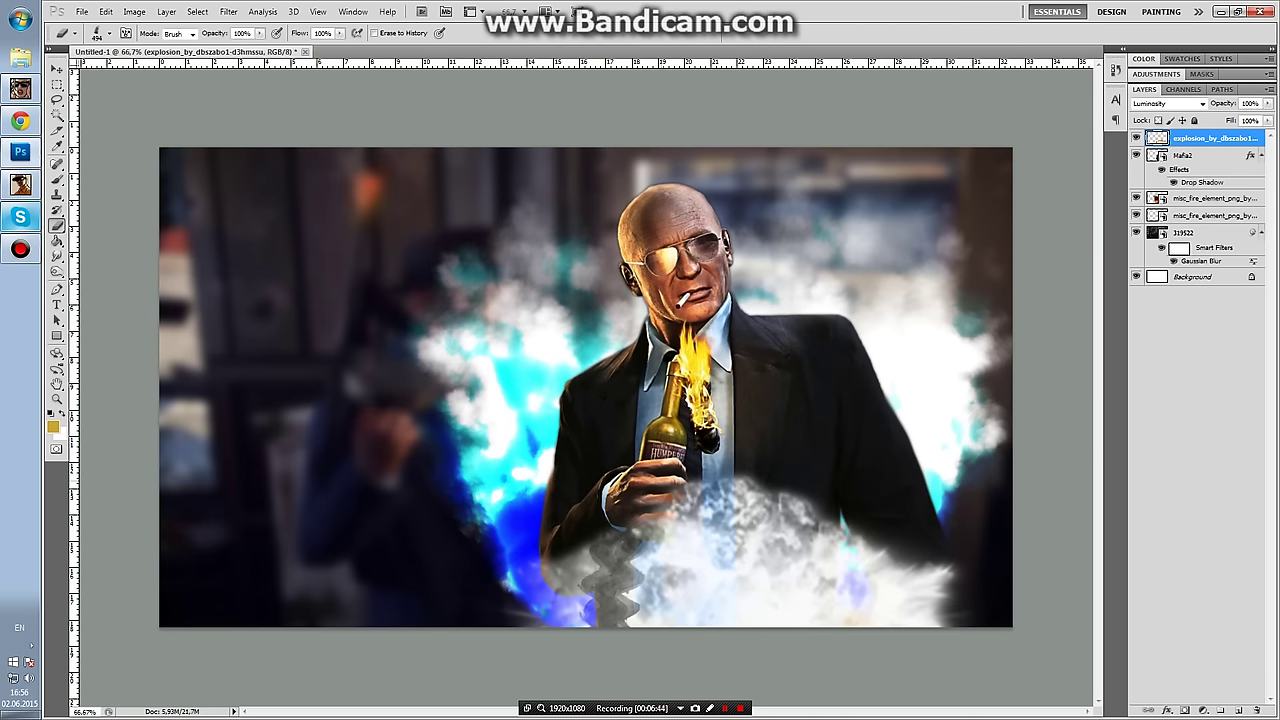
{"action": "left_click", "coordinate": [653, 533]}
{"action": "left_click", "coordinate": [730, 525]}
{"action": "left_click", "coordinate": [754, 578]}
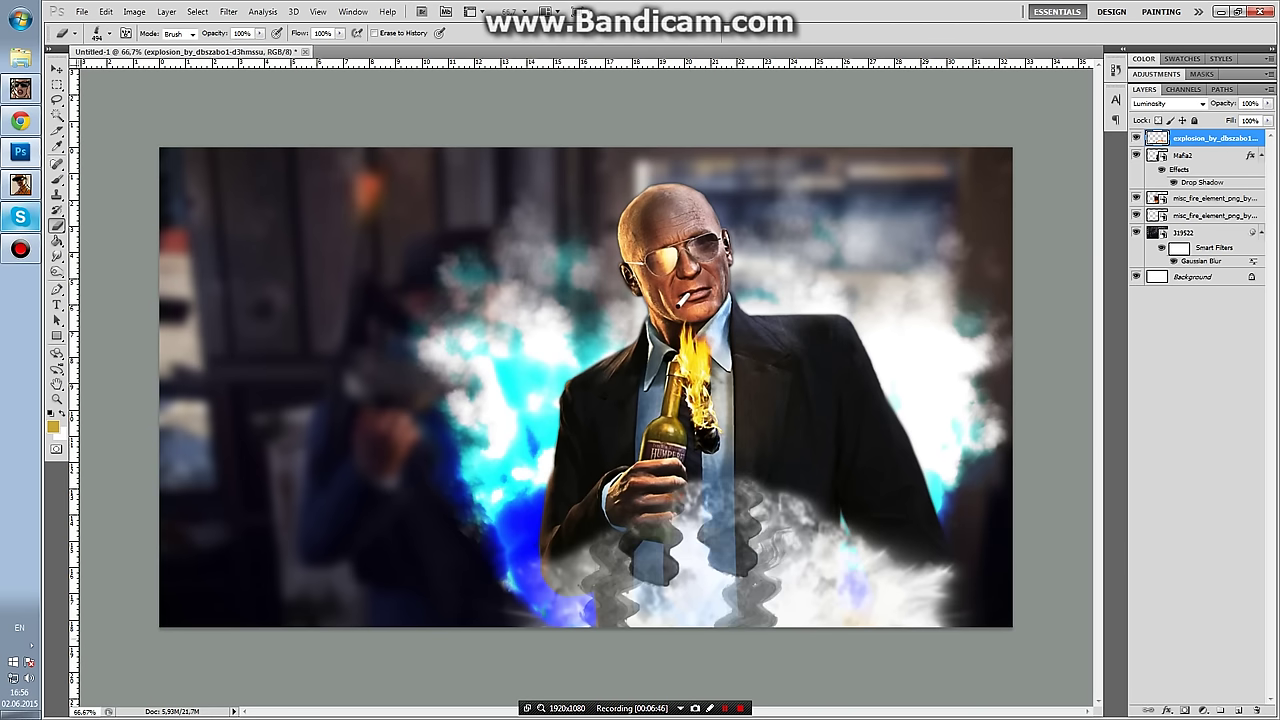
{"action": "left_click", "coordinate": [854, 585]}
{"action": "left_click", "coordinate": [918, 592]}
{"action": "left_click", "coordinate": [694, 597]}
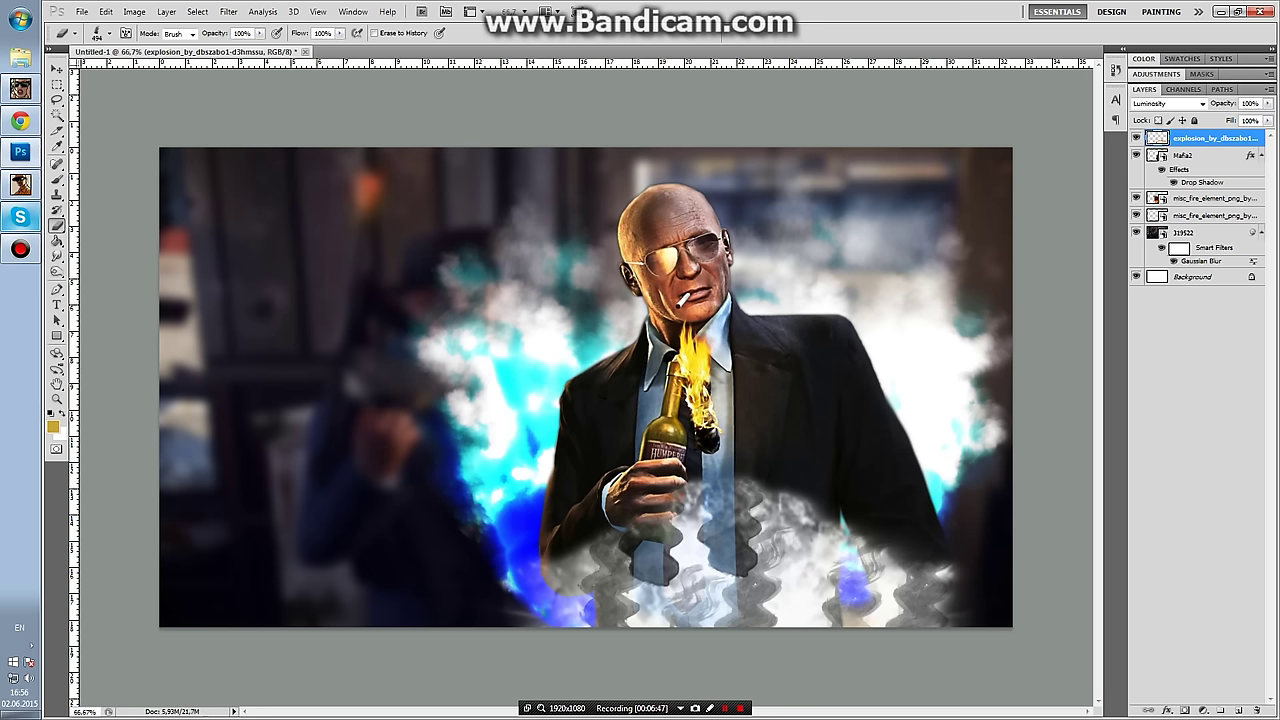
{"action": "left_click", "coordinate": [745, 533]}
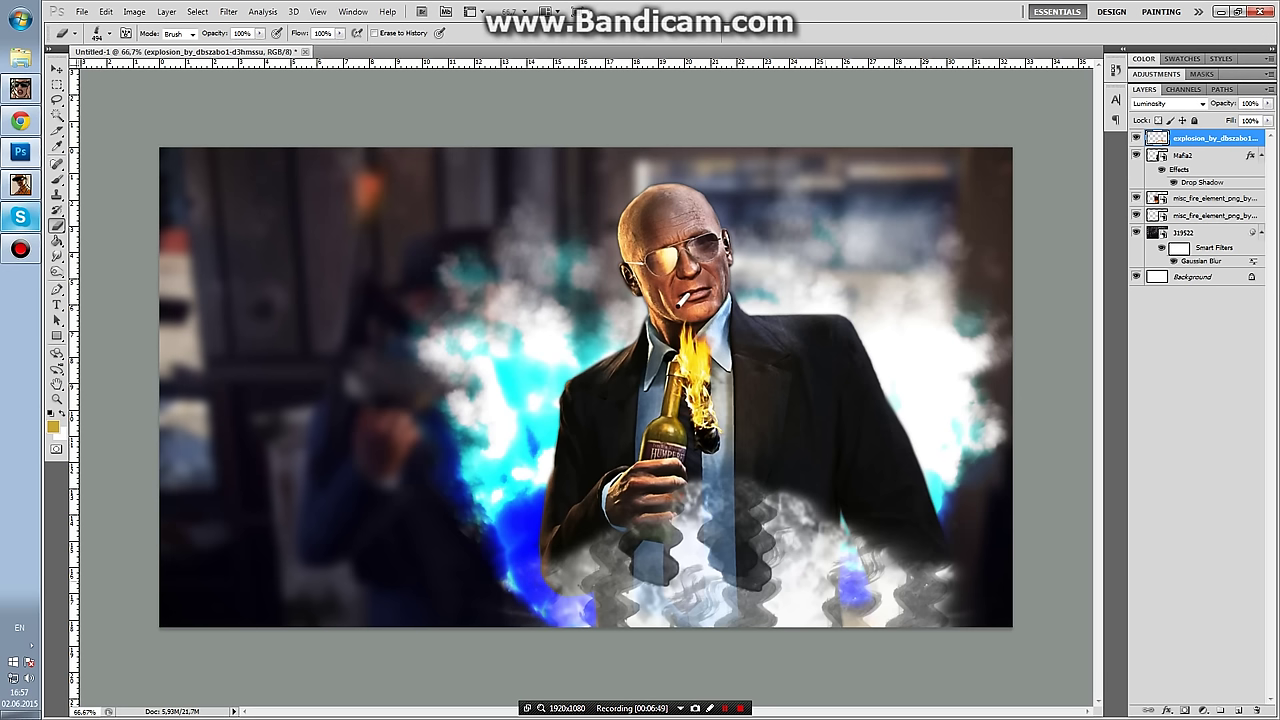
{"action": "left_click", "coordinate": [818, 569]}
{"action": "left_click", "coordinate": [780, 579]}
{"action": "left_click", "coordinate": [694, 583]}
{"action": "left_click", "coordinate": [857, 595]}
{"action": "left_click", "coordinate": [925, 597]}
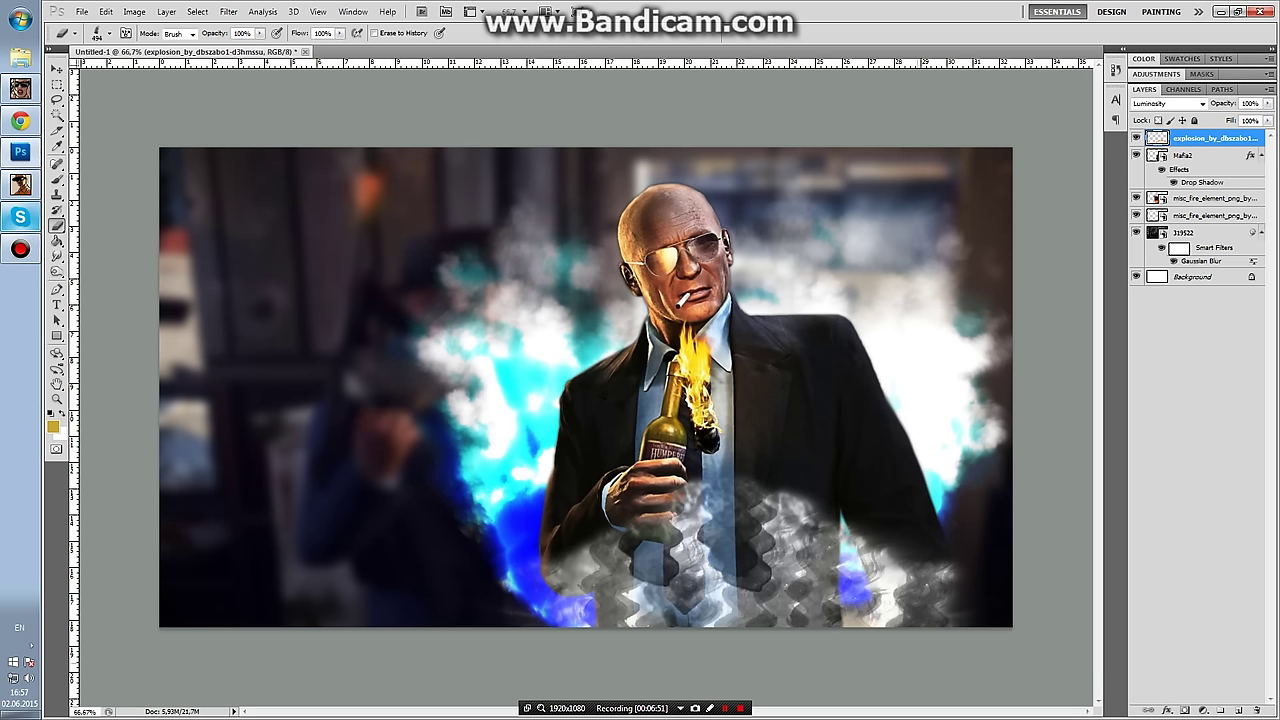
{"action": "left_click", "coordinate": [885, 592]}
{"action": "left_click", "coordinate": [845, 595]}
{"action": "left_click", "coordinate": [693, 582]}
{"action": "left_click", "coordinate": [669, 587]}
{"action": "left_click", "coordinate": [681, 564]}
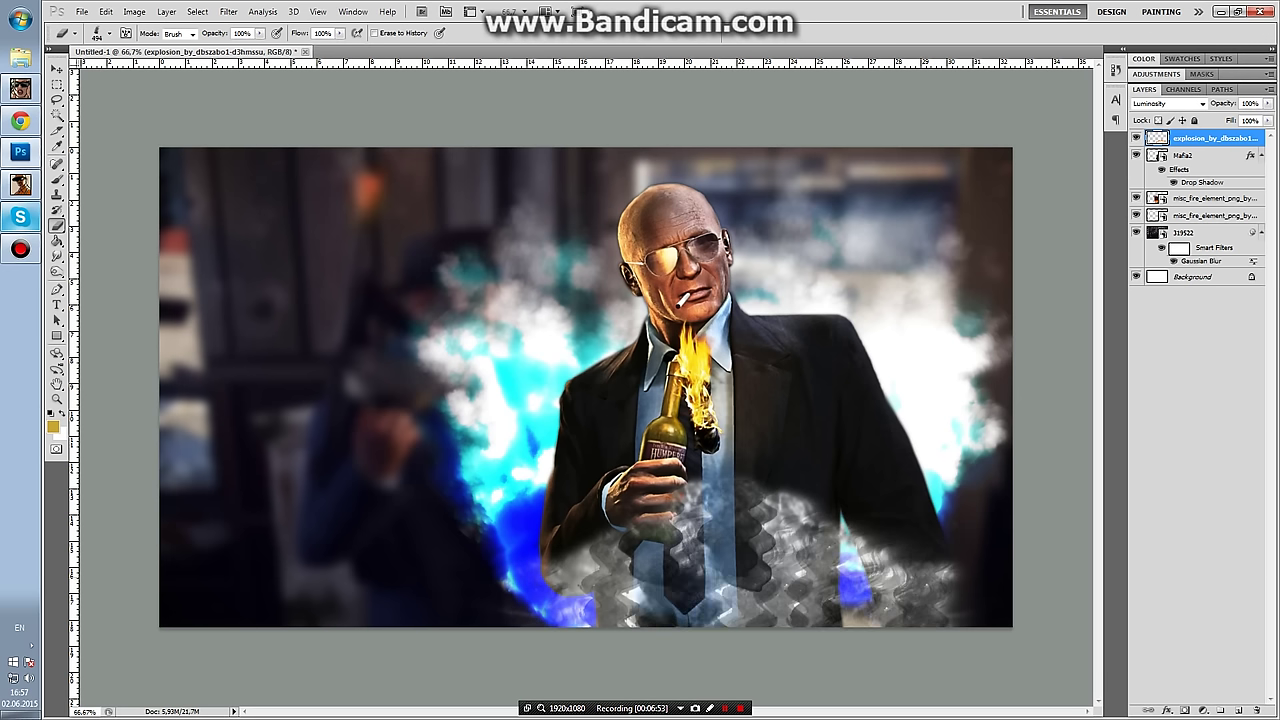
{"action": "left_click", "coordinate": [564, 596]}
{"action": "left_click", "coordinate": [945, 595]}
{"action": "left_click", "coordinate": [799, 562]}
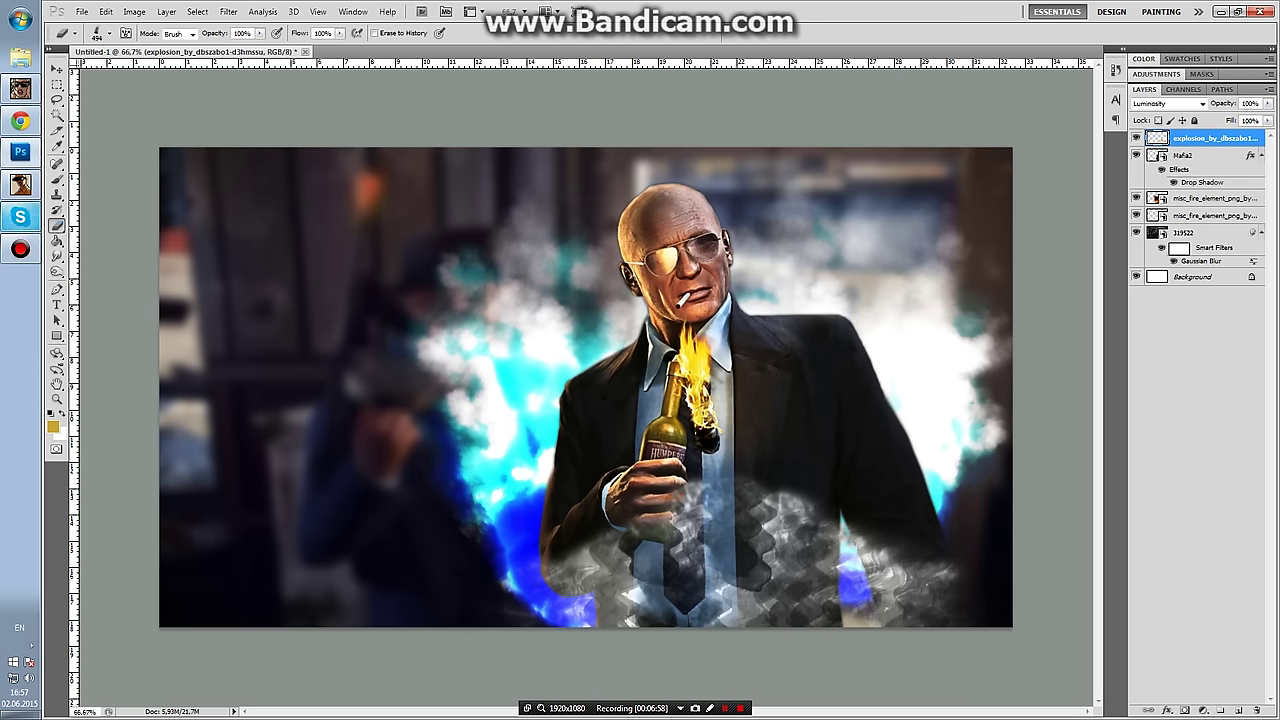
{"action": "left_click", "coordinate": [57, 320]}
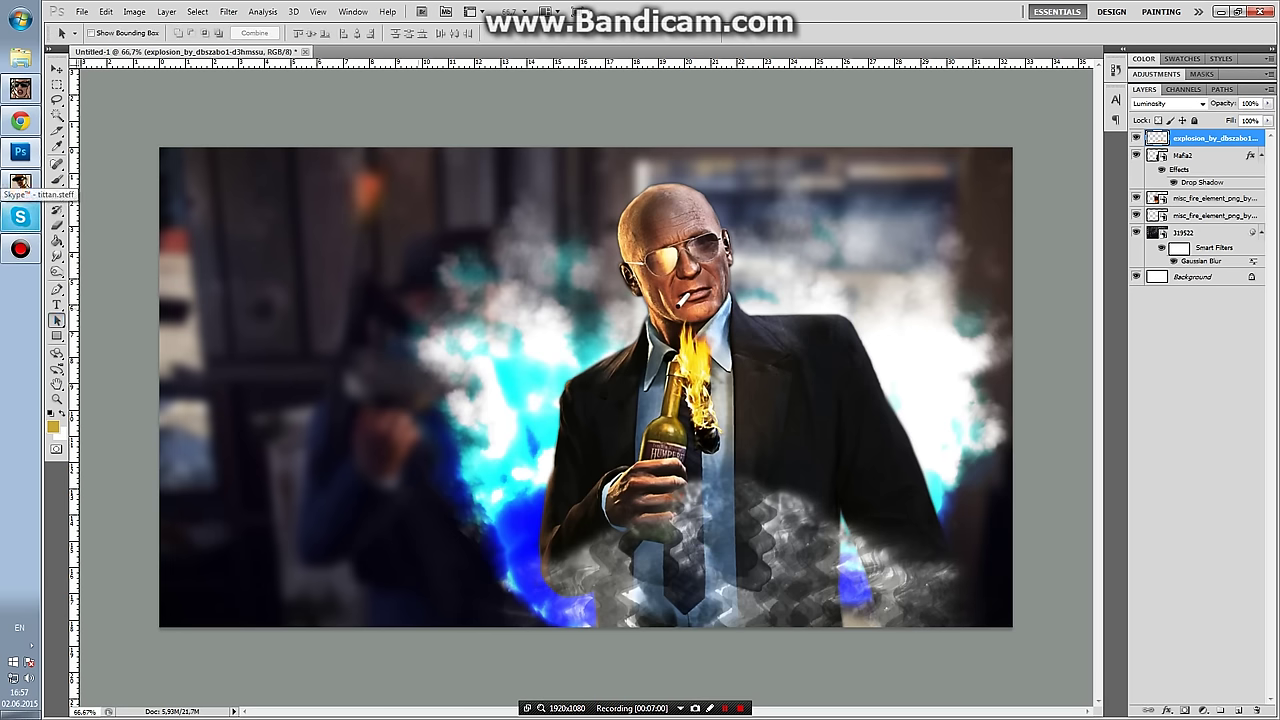
Create a MAFIA II text layer on the canvas in the Generica font.
{"action": "left_click", "coordinate": [57, 304]}
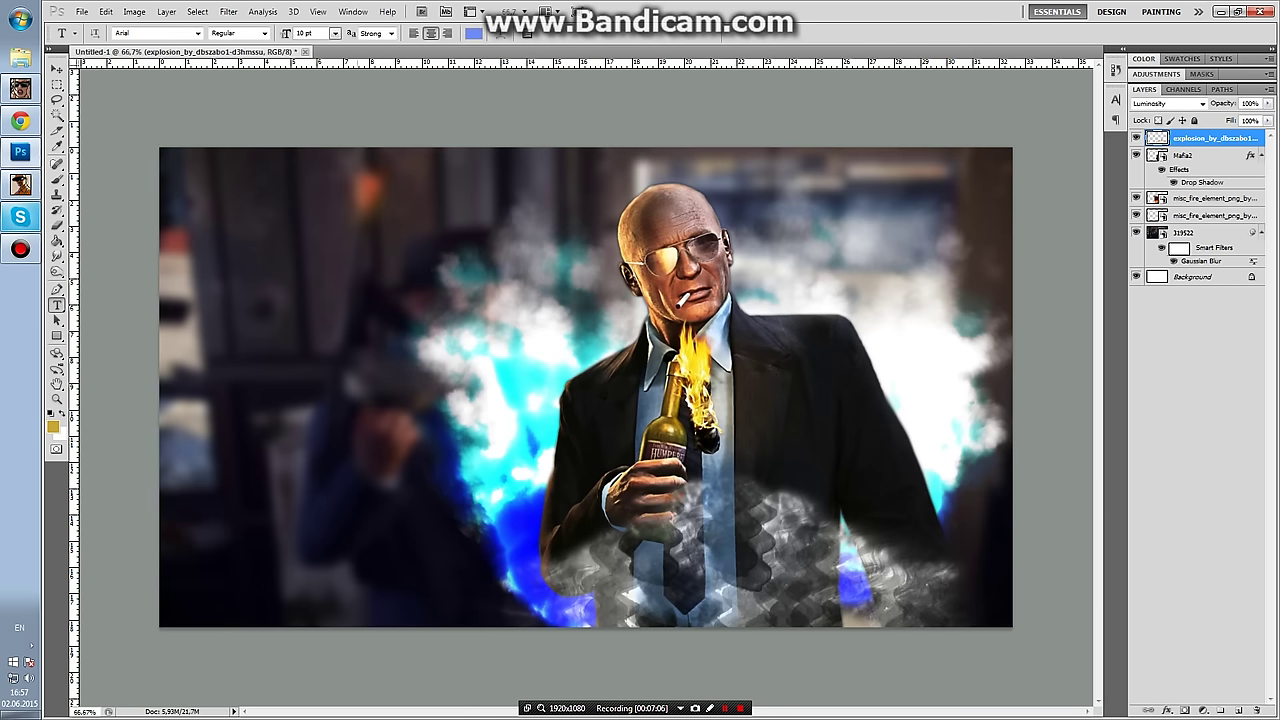
{"action": "left_click", "coordinate": [357, 440]}
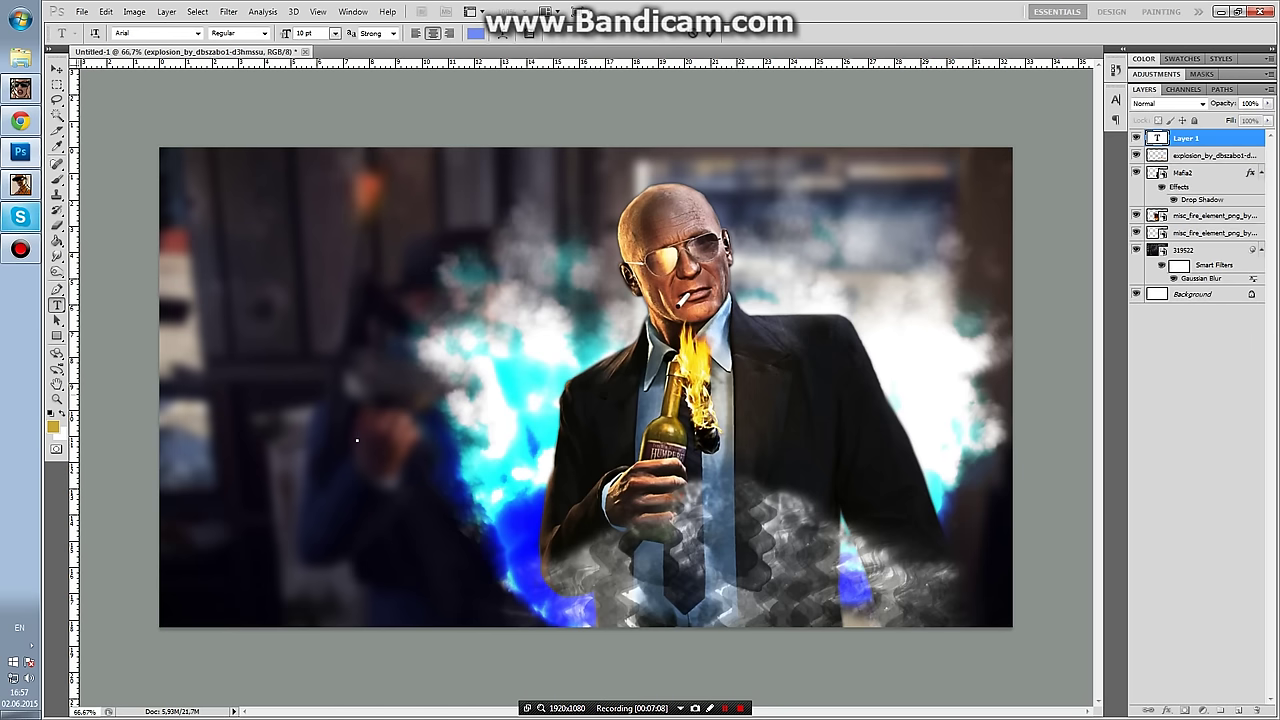
{"action": "type", "text": "gdgag"}
{"action": "key", "text": "ctrl+a"}
{"action": "type", "text": "M"}
{"action": "type", "text": "AEI"}
{"action": "type", "text": "A"}
{"action": "left_click", "coordinate": [155, 33]}
{"action": "type", "text": "Generica"}
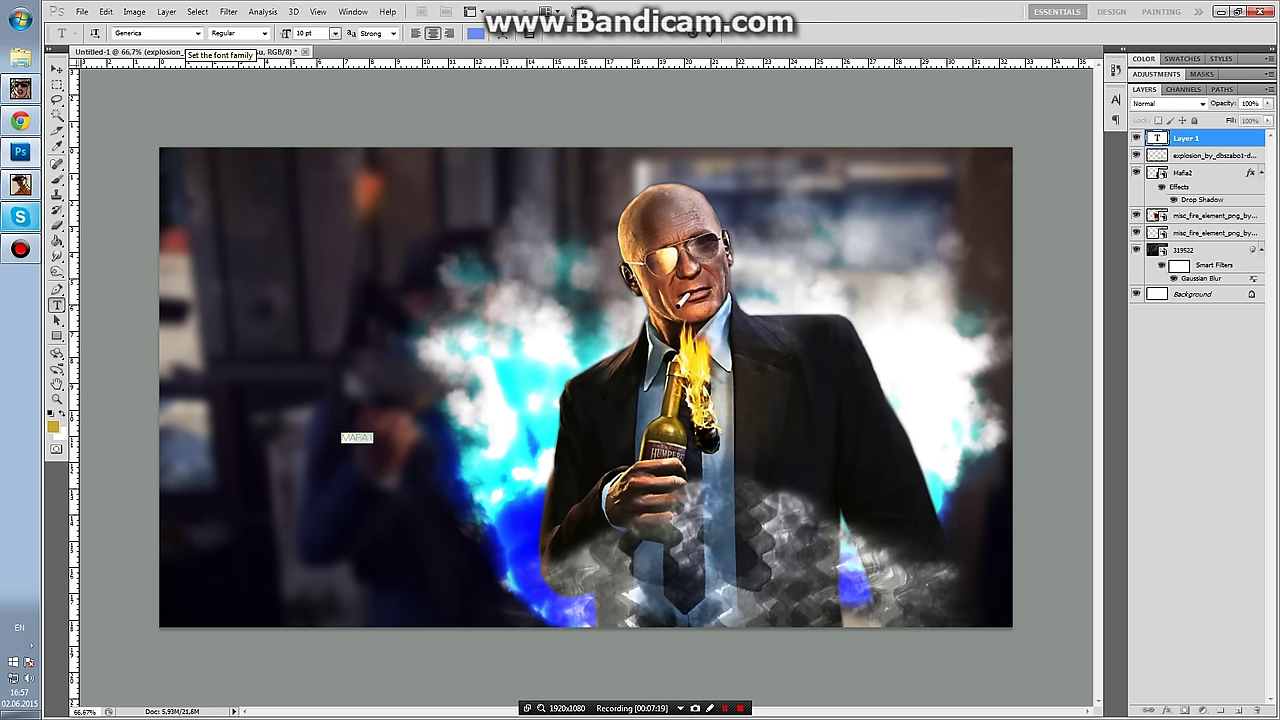
Set the title to 60 pt and move it to the lower left.
{"action": "left_click", "coordinate": [335, 33]}
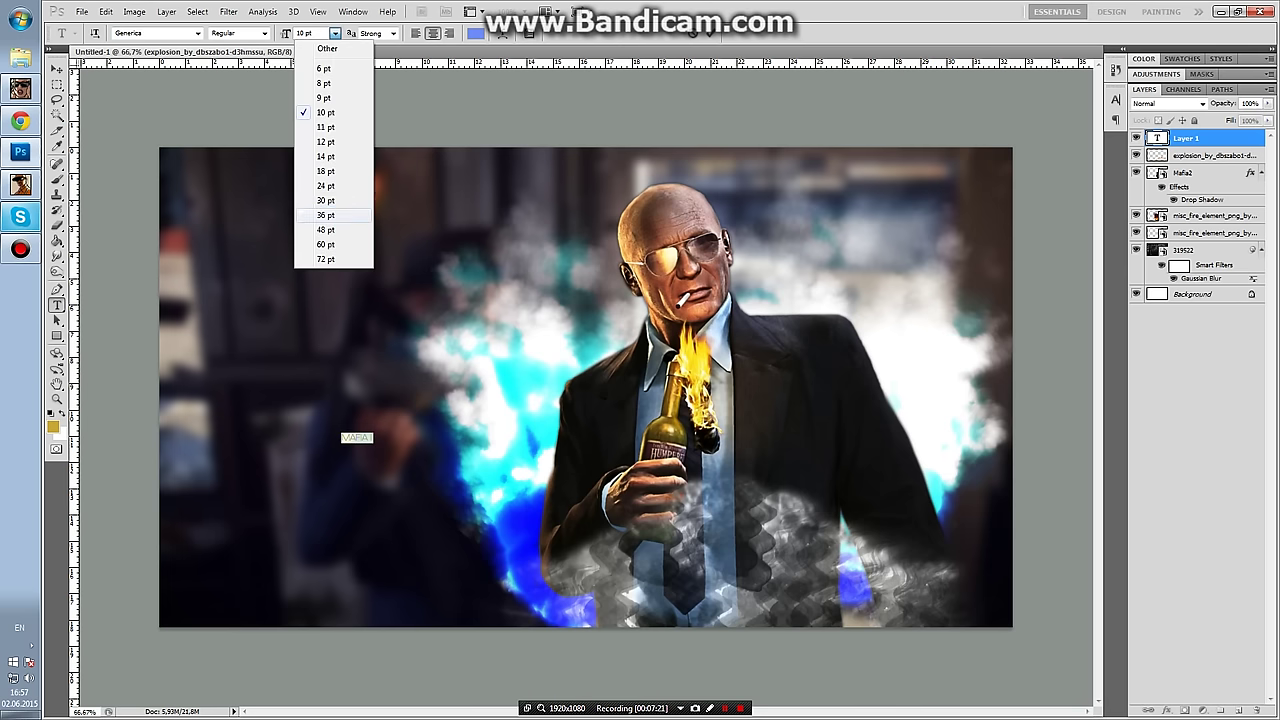
{"action": "left_click", "coordinate": [325, 244]}
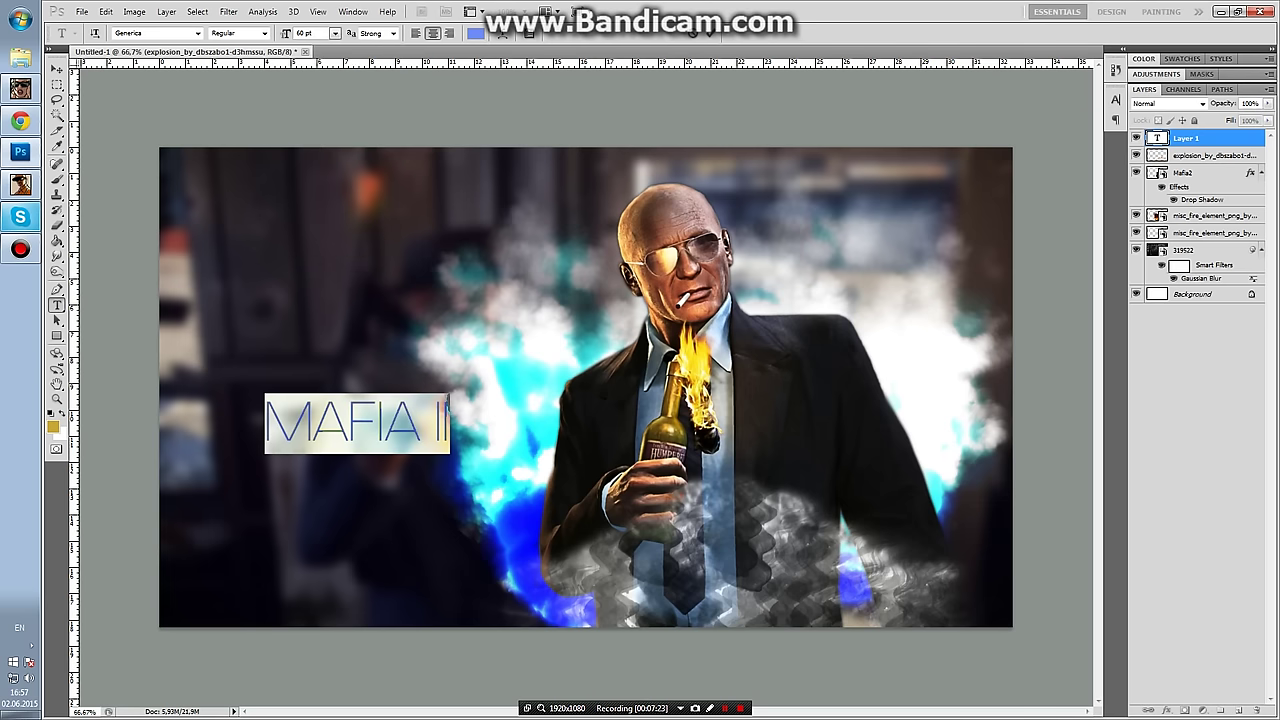
{"action": "left_click", "coordinate": [56, 69]}
{"action": "left_click_drag", "start_coordinate": [350, 425], "coordinate": [294, 504]}
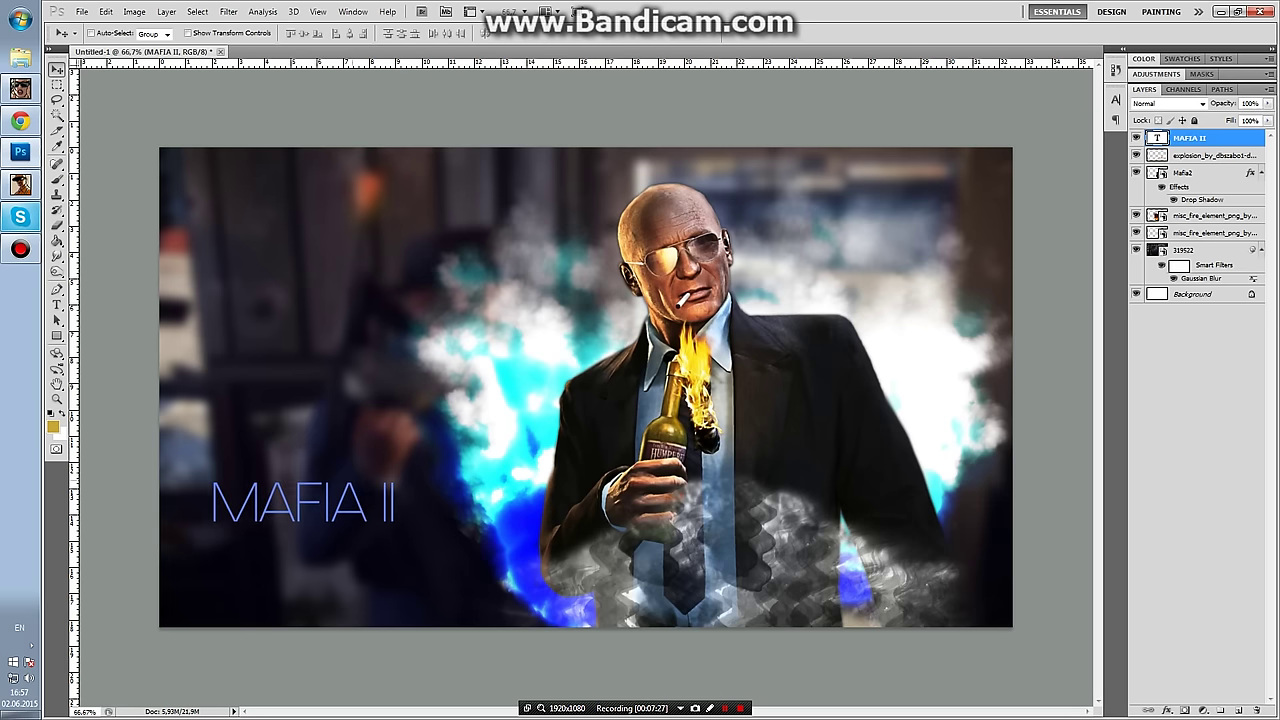
{"action": "left_click_drag", "start_coordinate": [294, 504], "coordinate": [313, 508]}
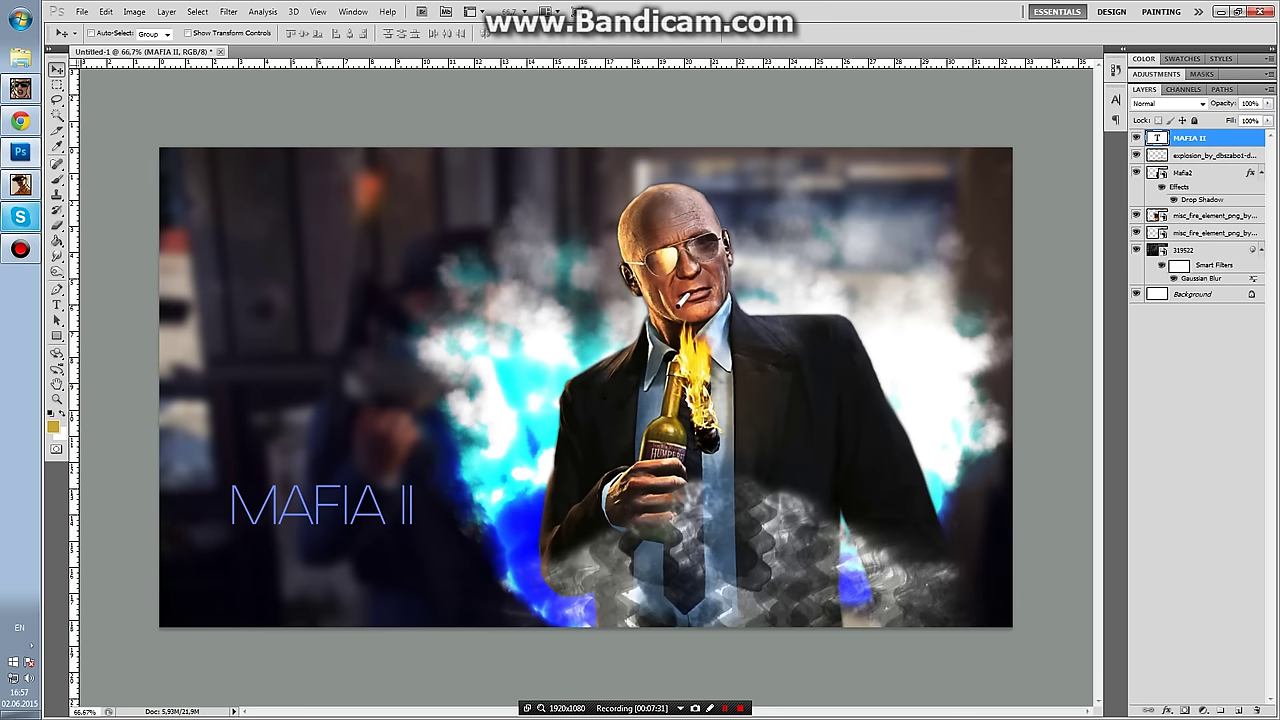
Apply a Drop Shadow with cleared size and a 3 px outside Stroke to MAFIA II.
{"action": "right_click", "coordinate": [1200, 138]}
{"action": "left_click", "coordinate": [1185, 160]}
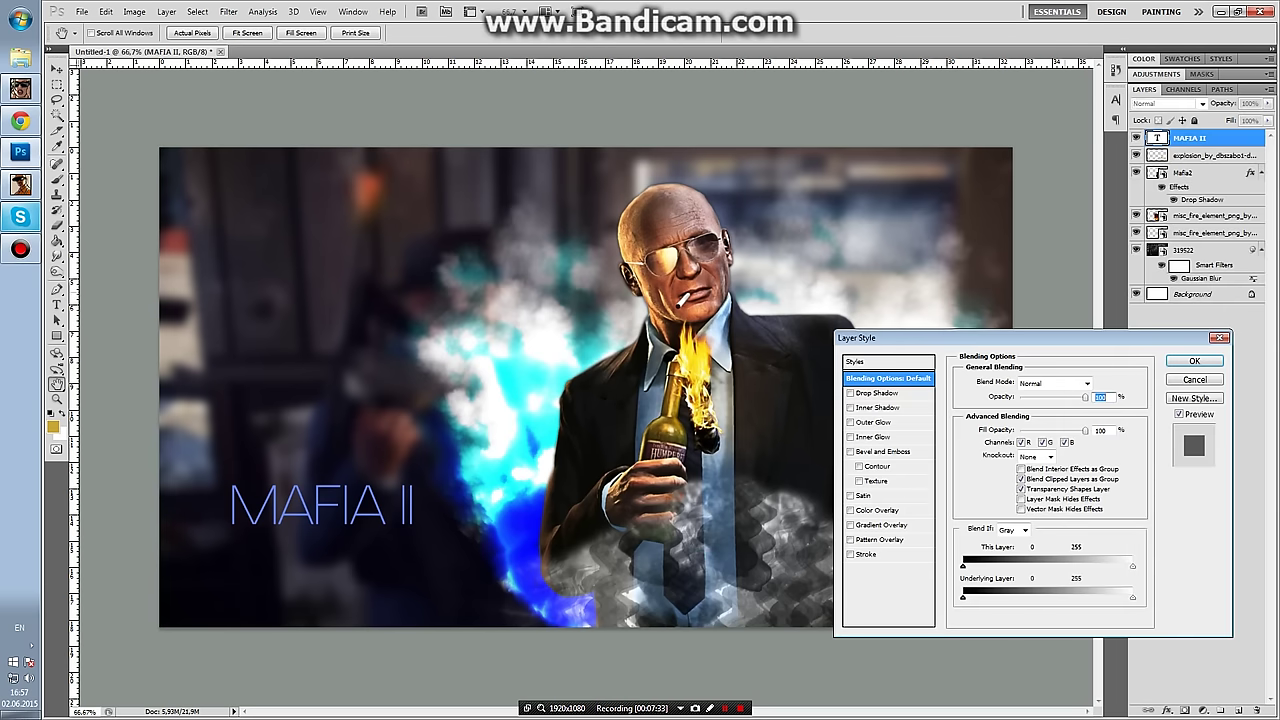
{"action": "left_click", "coordinate": [877, 393]}
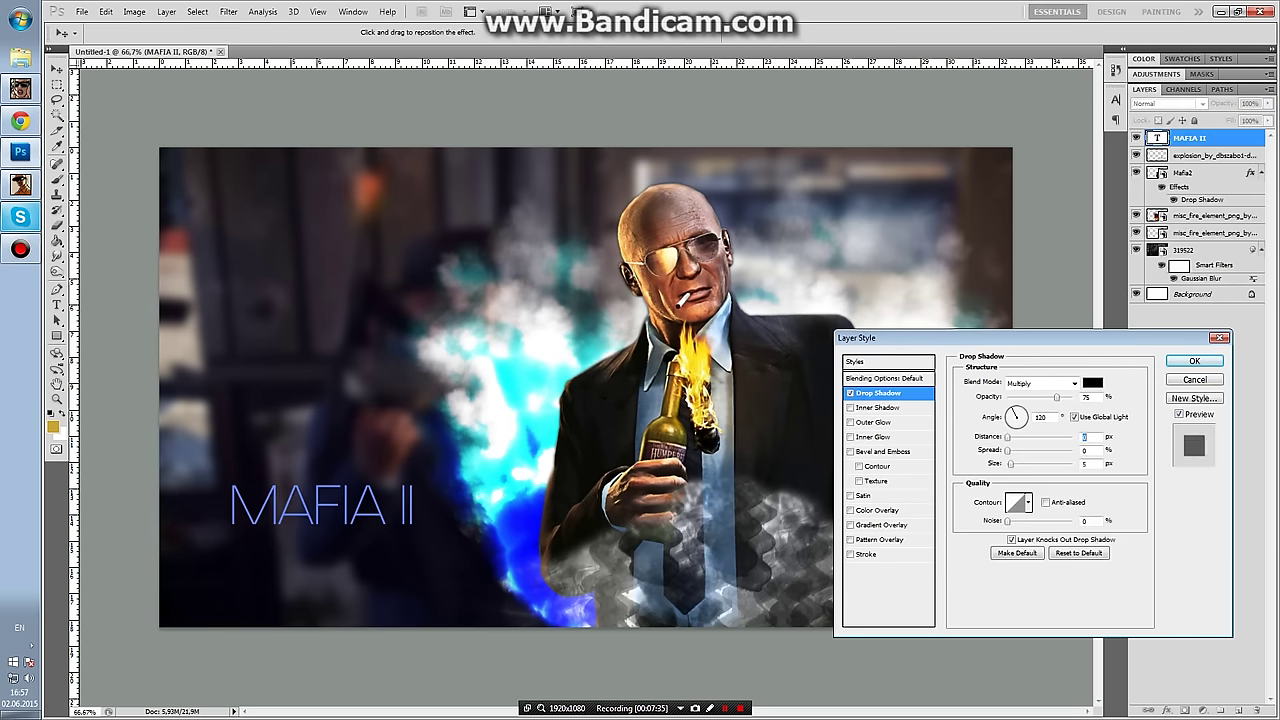
{"action": "key", "text": "BackSpace"}
{"action": "left_click", "coordinate": [866, 554]}
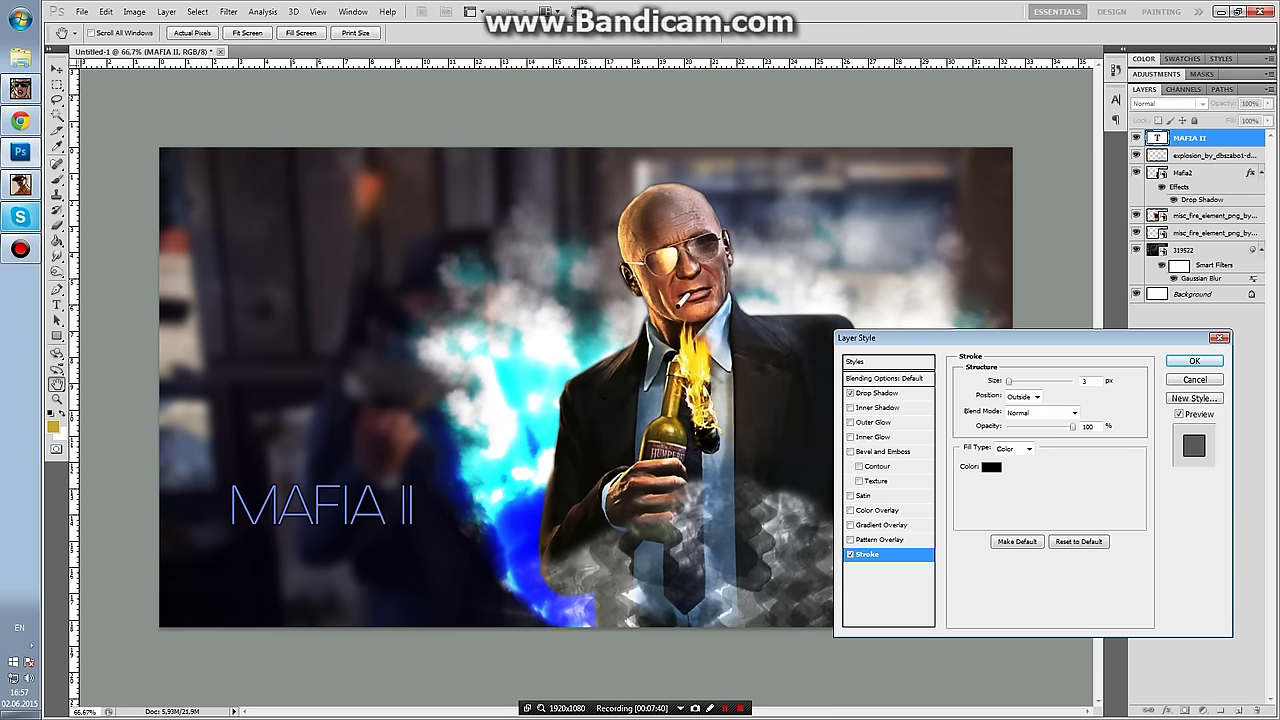
{"action": "key", "text": "Return"}
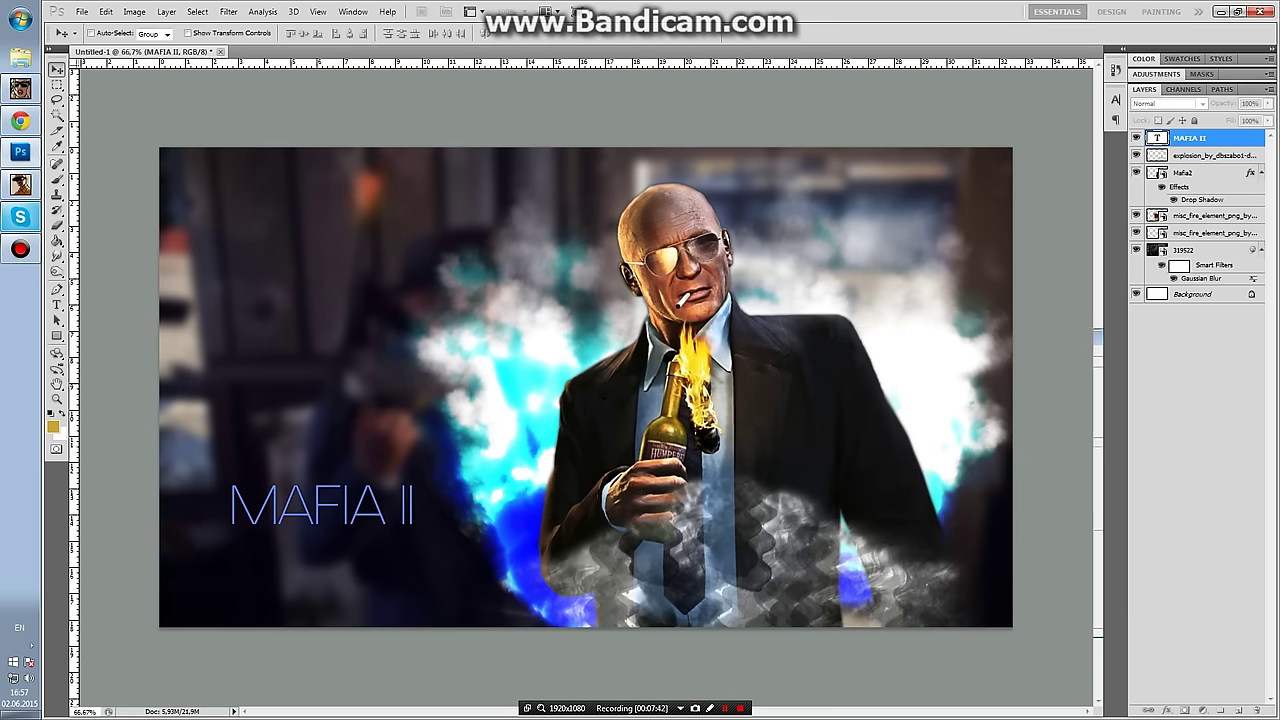
Sample light blue #6a8cfa from the image and draw a thin rectangle under MAFIA II.
{"action": "key", "text": "u"}
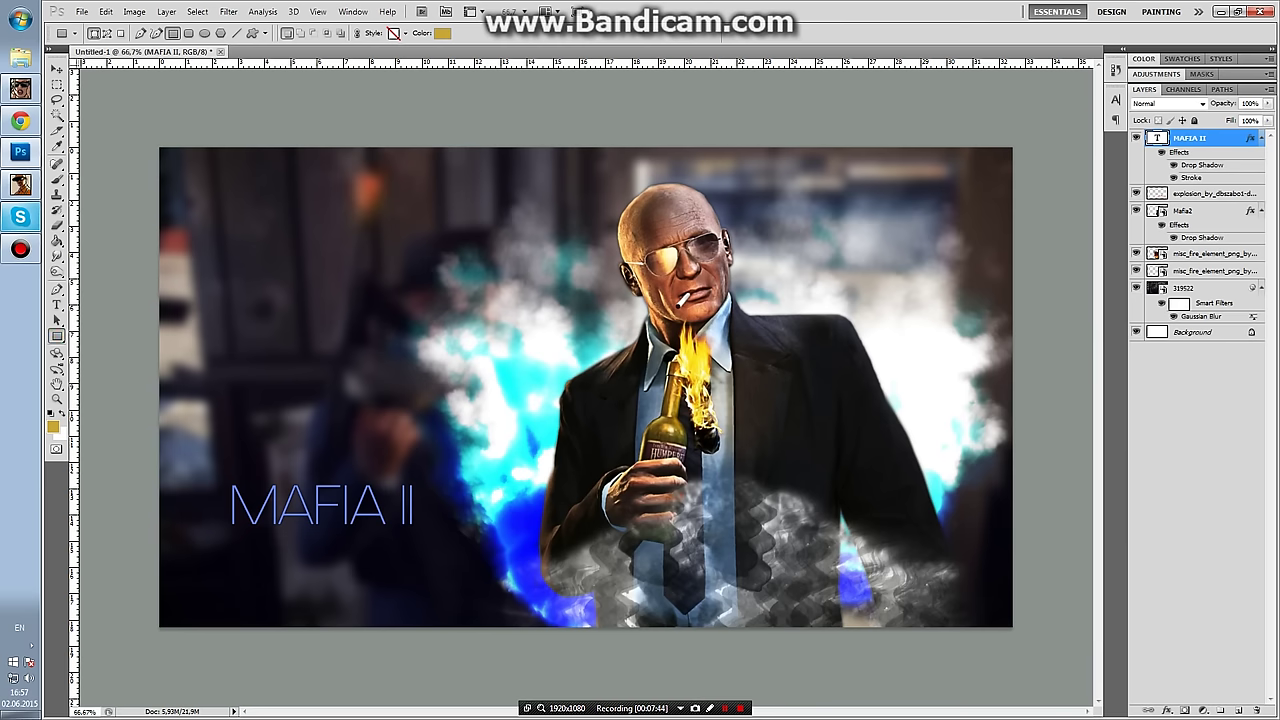
{"action": "left_click", "coordinate": [53, 426]}
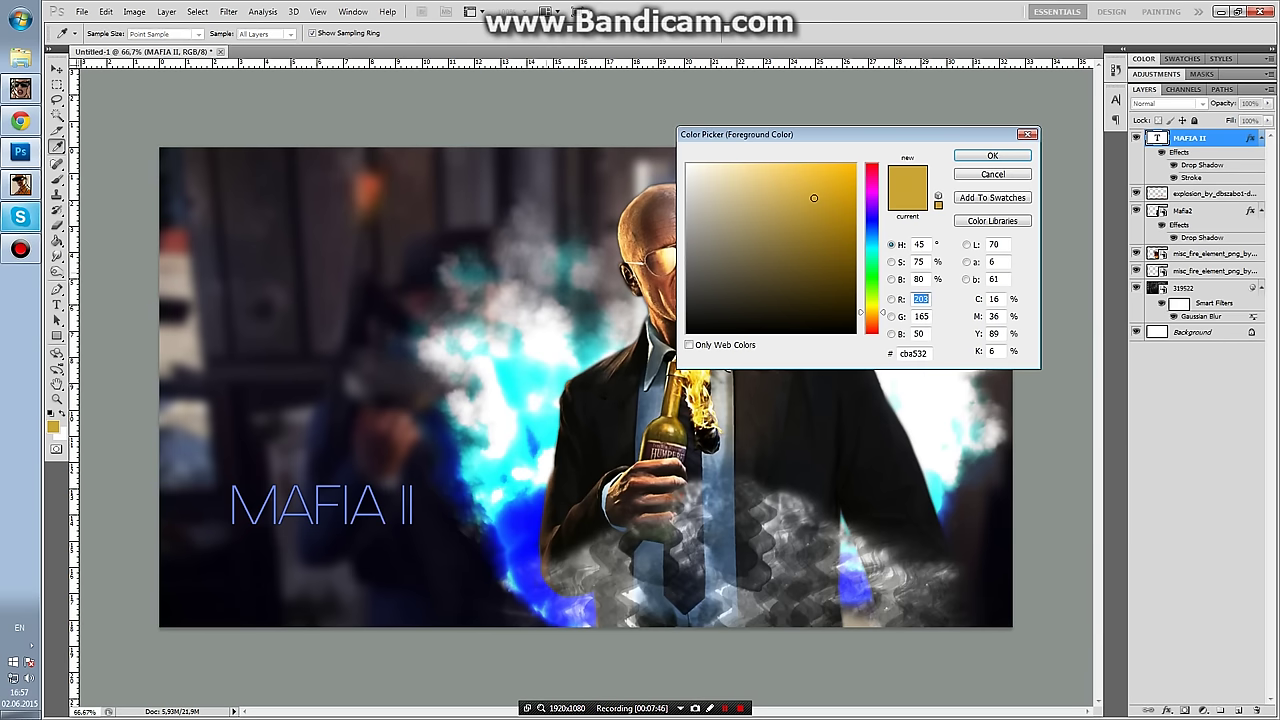
{"action": "left_click", "coordinate": [250, 590]}
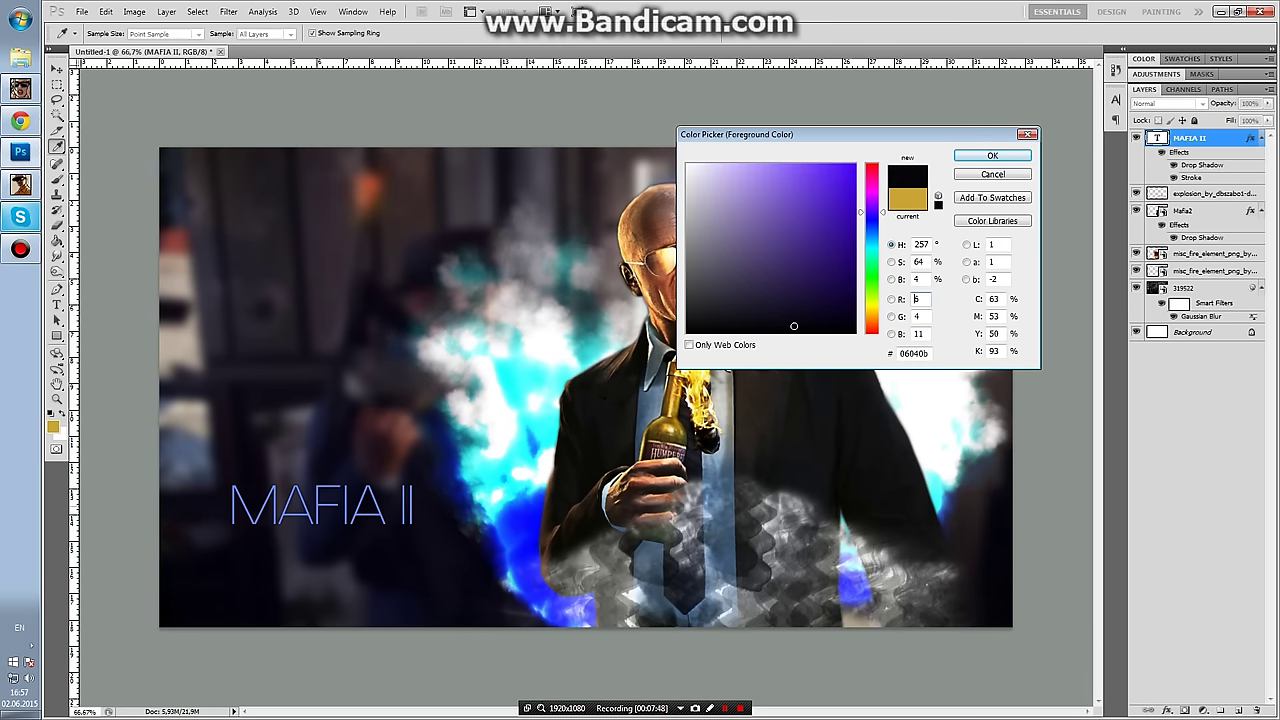
{"action": "left_click", "coordinate": [322, 505]}
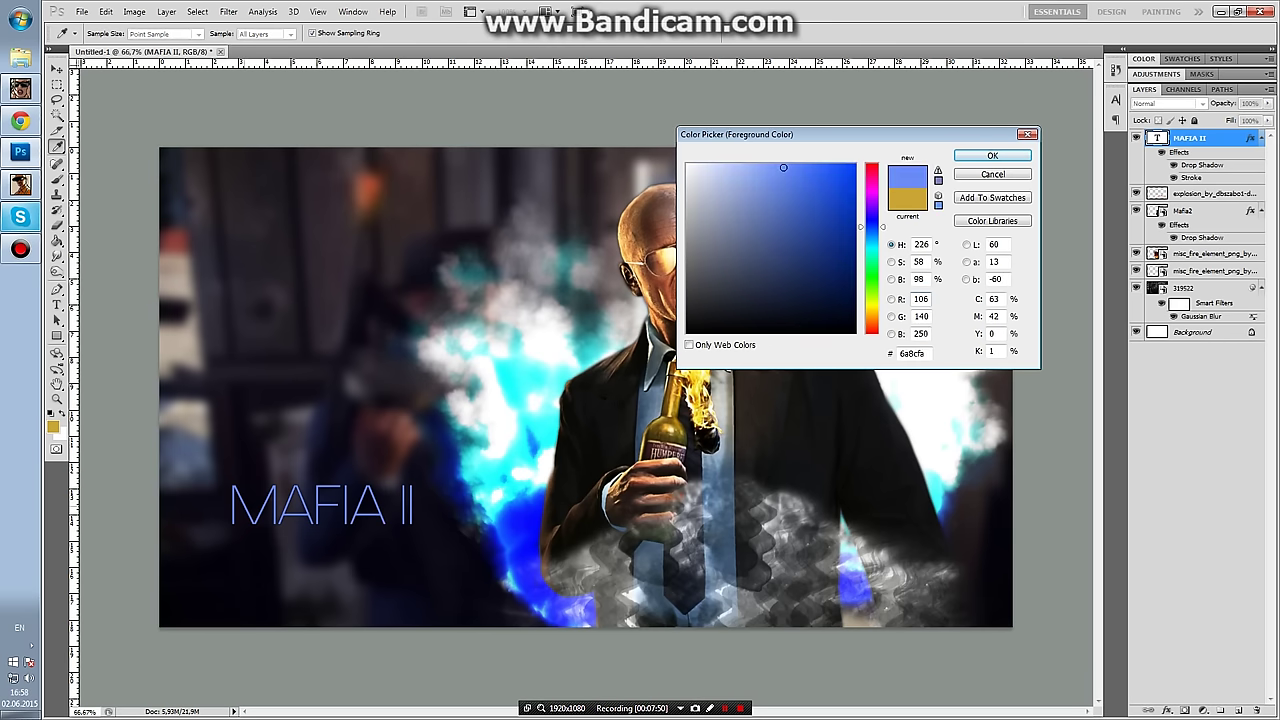
{"action": "key", "text": "Return"}
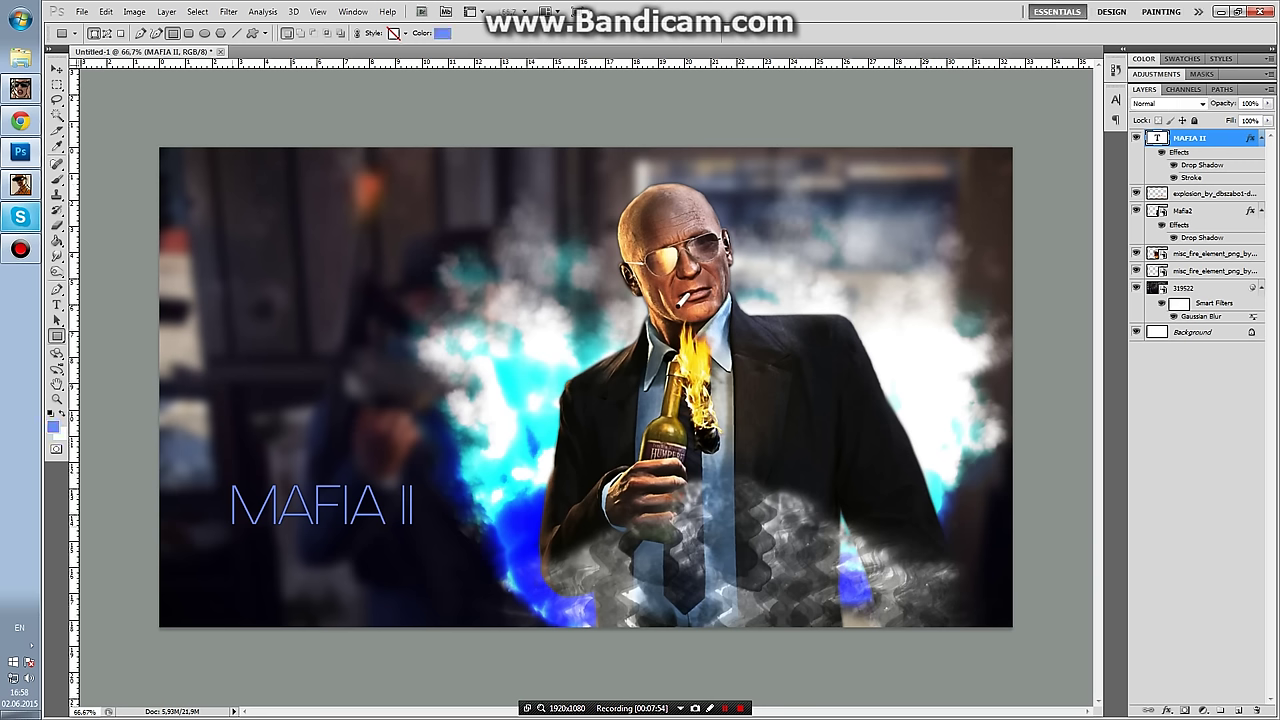
{"action": "left_click_drag", "start_coordinate": [232, 525], "coordinate": [416, 530]}
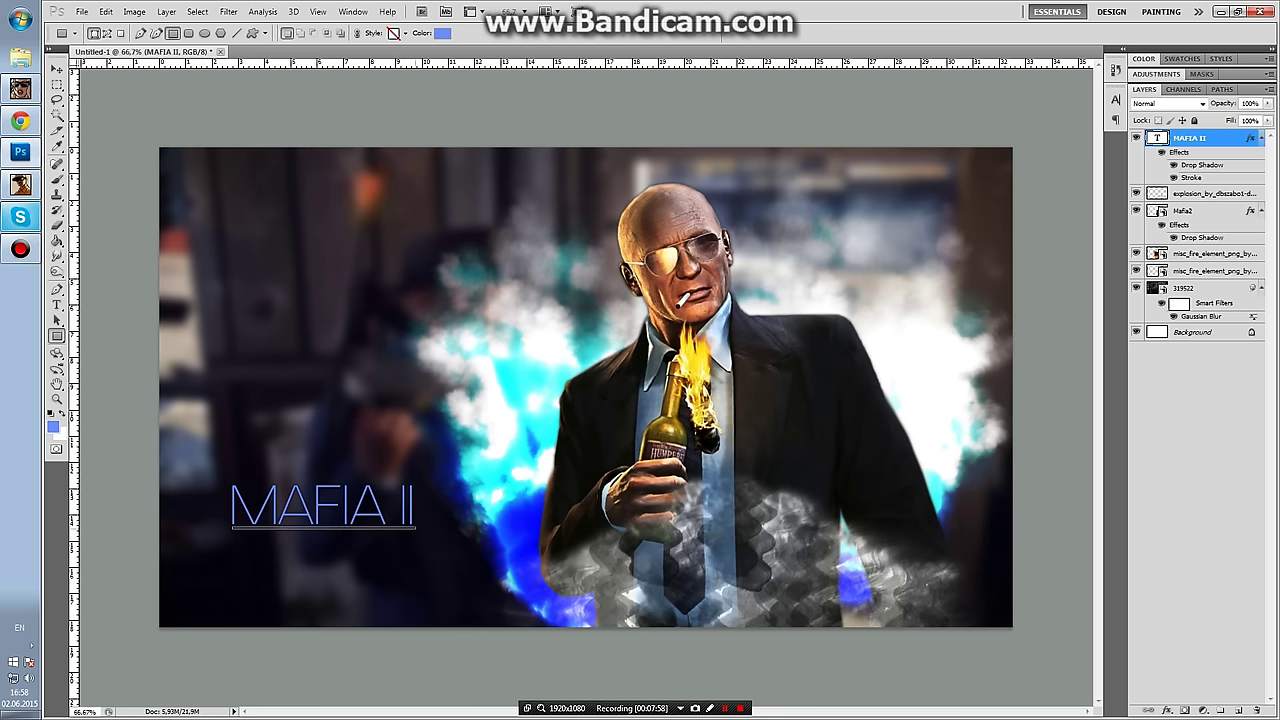
{"action": "left_click_drag", "start_coordinate": [232, 526], "coordinate": [418, 530]}
Give Shape 1 a drop shadow with distance 0 and size 7, then duplicate it.
{"action": "key", "text": "v"}
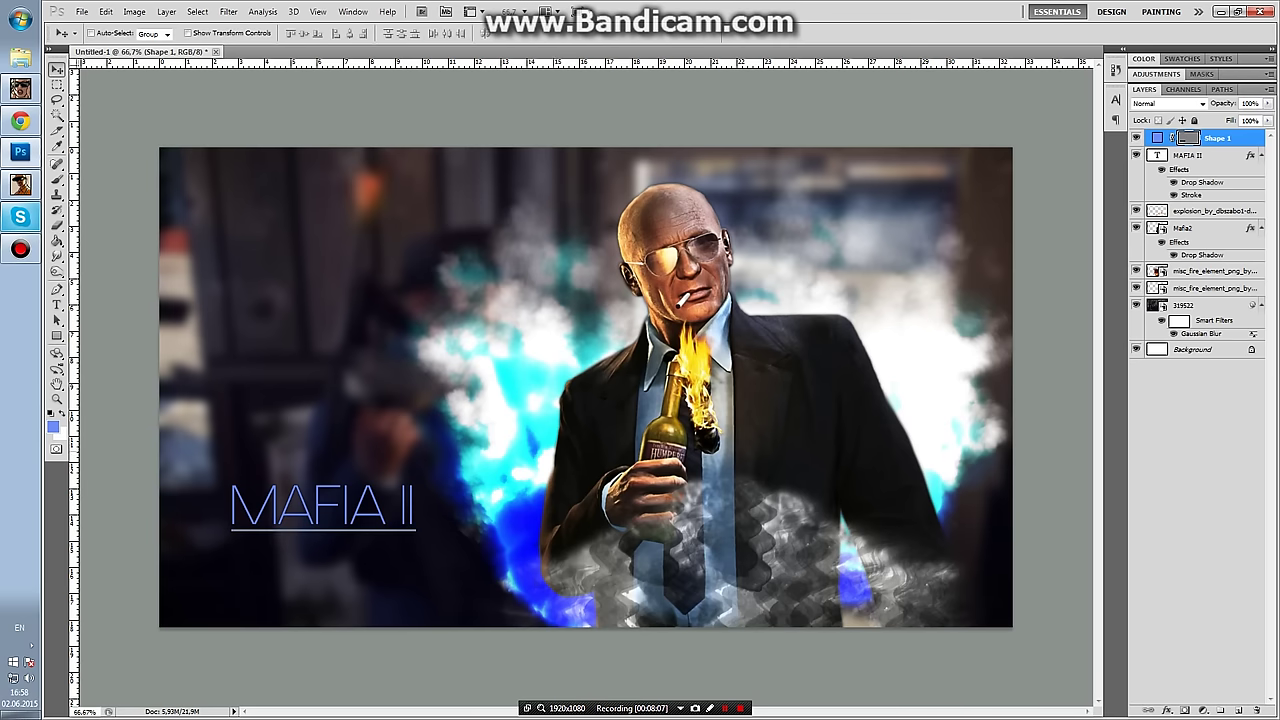
{"action": "right_click", "coordinate": [1215, 137]}
{"action": "left_click", "coordinate": [1170, 151]}
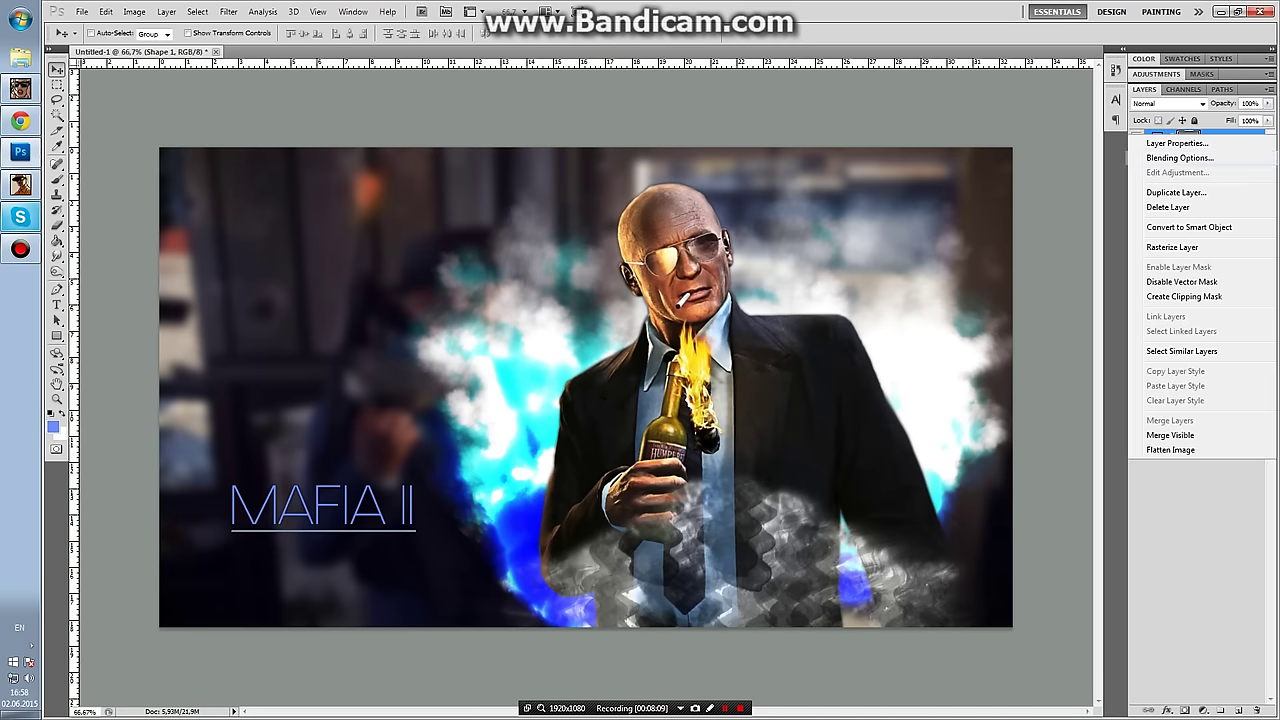
{"action": "left_click_drag", "start_coordinate": [1010, 437], "coordinate": [1011, 463]}
{"action": "left_click", "coordinate": [1194, 361]}
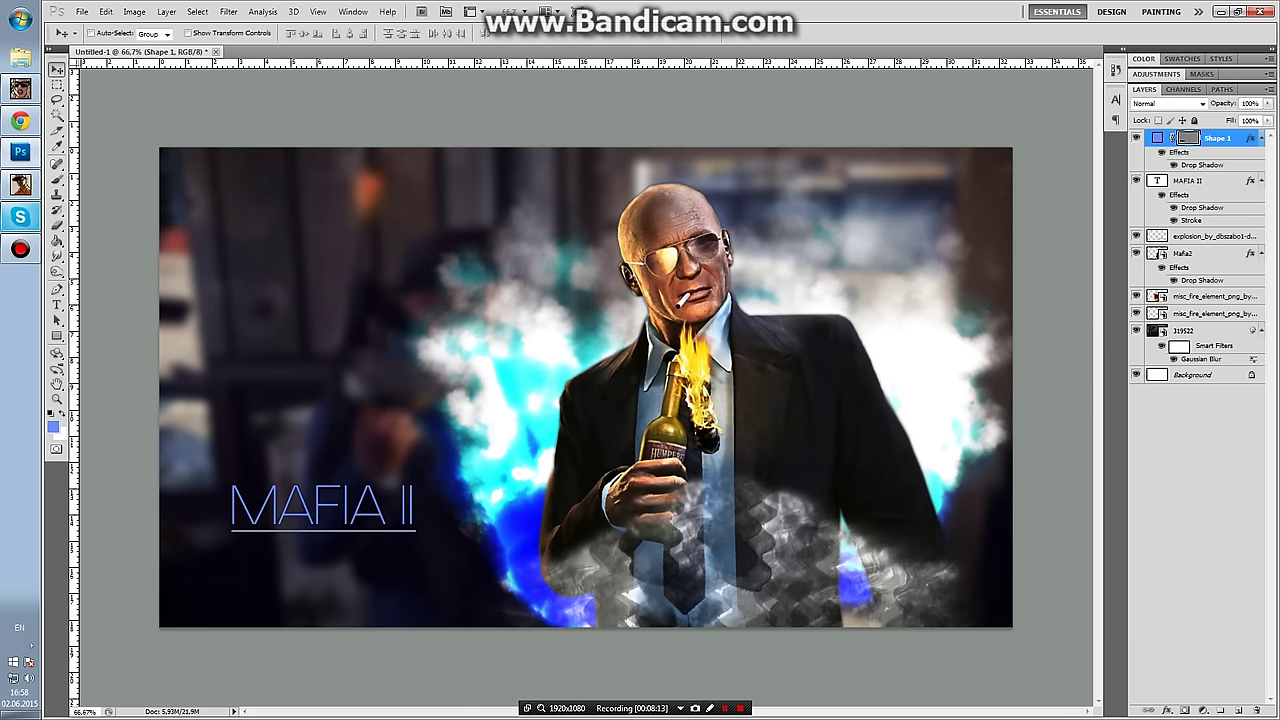
{"action": "right_click", "coordinate": [1215, 137]}
{"action": "left_click", "coordinate": [1176, 199]}
Create the blue line copy and nudge it up to sit just above the MAFIA II title.
{"action": "key", "text": "Return"}
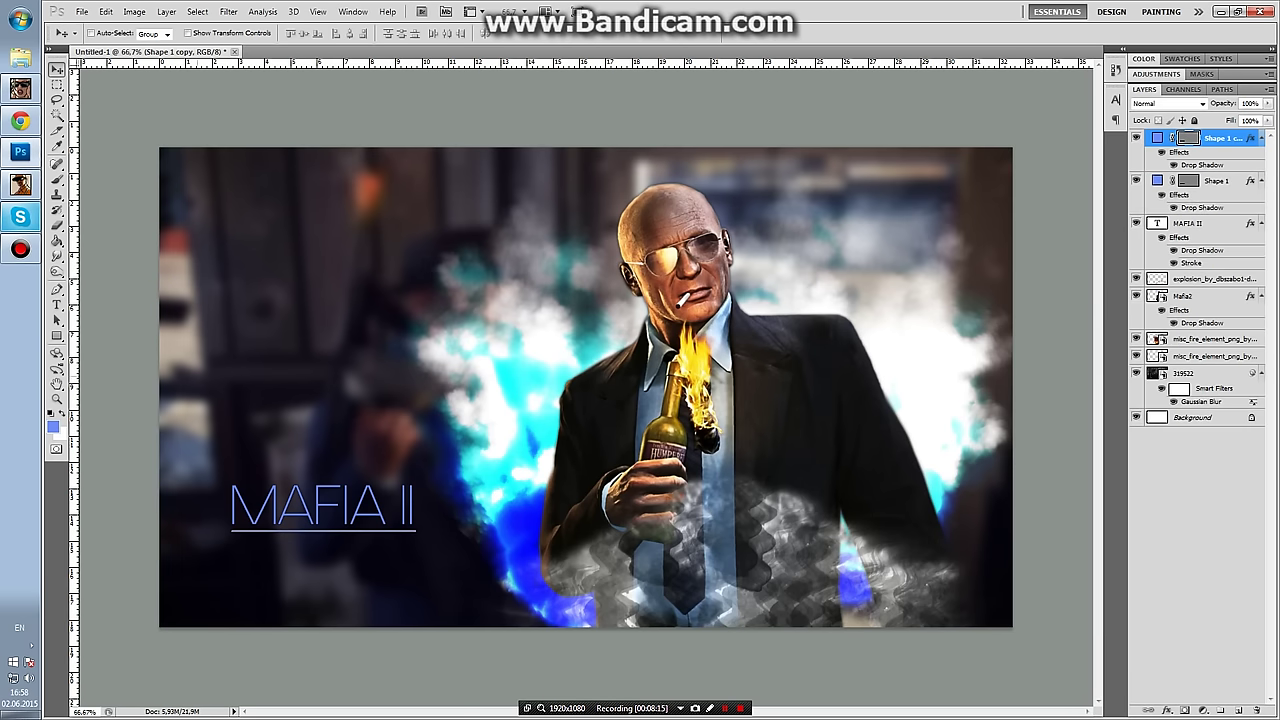
{"action": "key", "text": "Up"}
{"action": "key", "text": "Up"}
{"action": "key", "text": "Up"}
{"action": "key", "text": "Up"}
{"action": "key", "text": "Up"}
{"action": "key", "text": "Up"}
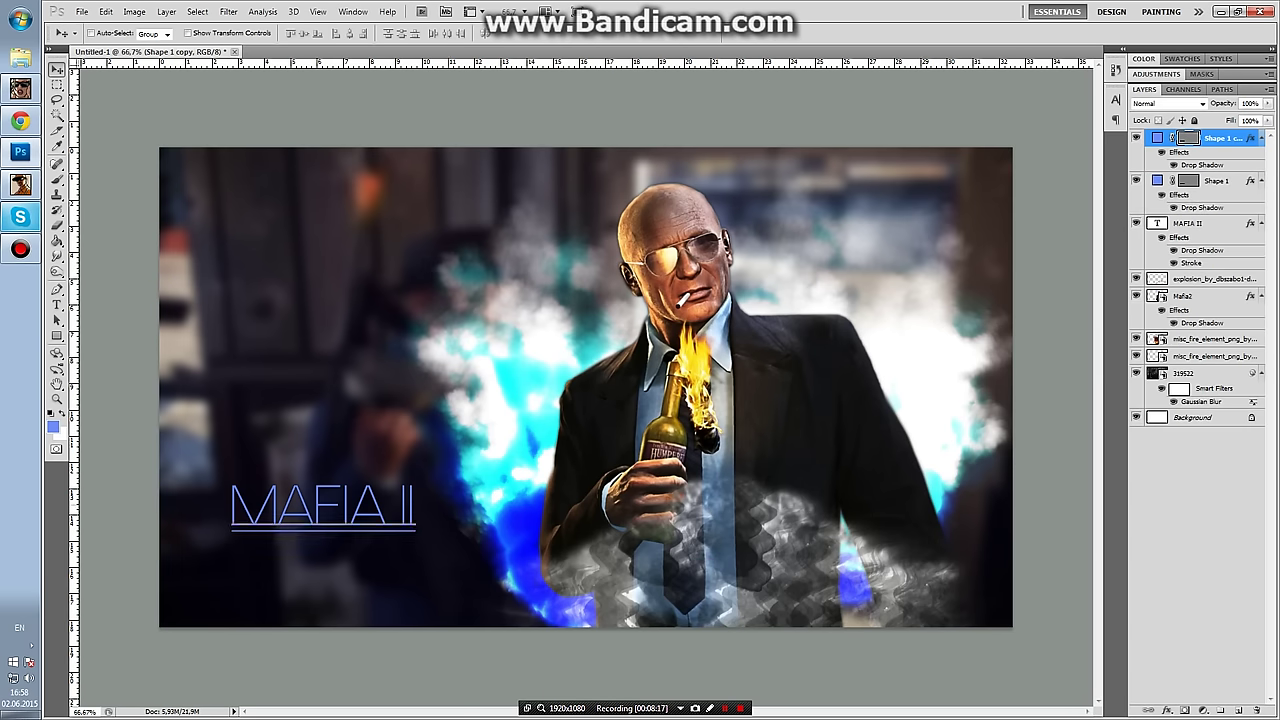
{"action": "key", "text": "Up"}
{"action": "key", "text": "Up"}
{"action": "key", "text": "Up"}
{"action": "key", "text": "Up"}
{"action": "key", "text": "Up"}
{"action": "key", "text": "Up"}
{"action": "key", "text": "Up"}
{"action": "key", "text": "Up"}
{"action": "key", "text": "Up"}
{"action": "key", "text": "Up"}
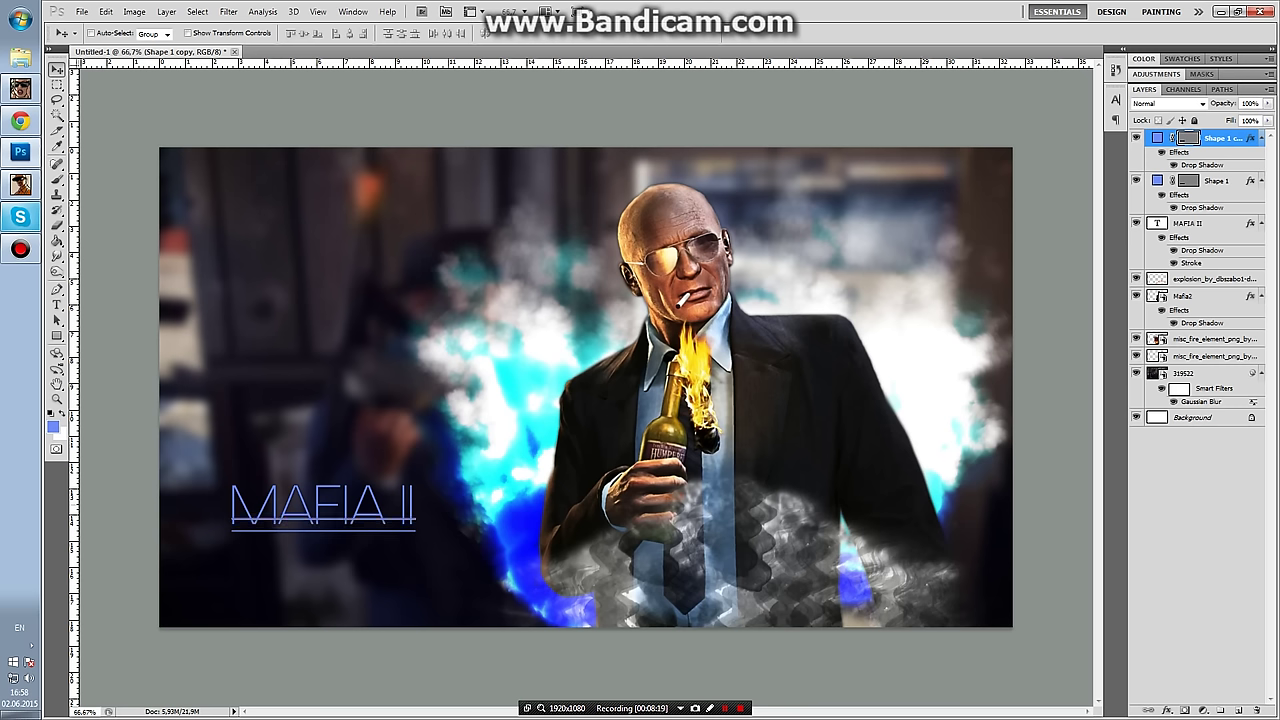
{"action": "key", "text": "Up"}
{"action": "key", "text": "Up"}
{"action": "key", "text": "Up"}
{"action": "key", "text": "Up"}
{"action": "key", "text": "Up"}
{"action": "key", "text": "Up"}
{"action": "key", "text": "Up"}
{"action": "key", "text": "Up"}
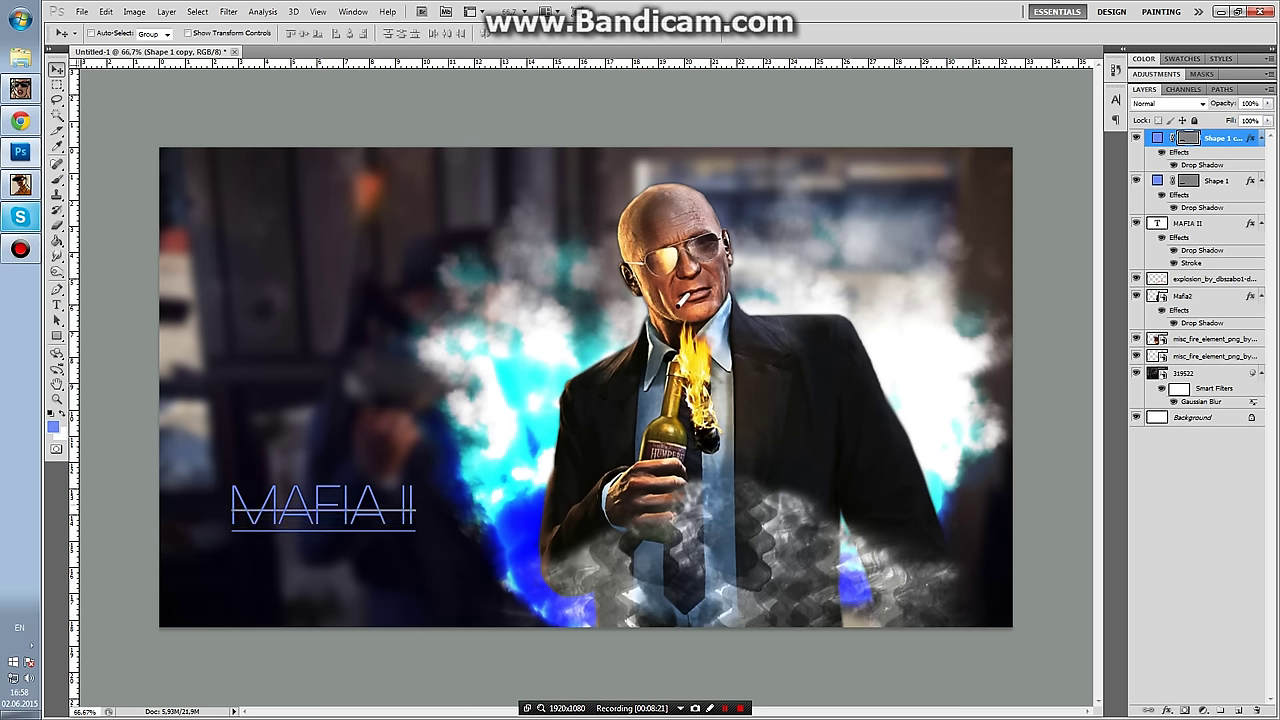
{"action": "key", "text": "Up"}
{"action": "key", "text": "Up"}
{"action": "key", "text": "Up"}
{"action": "key", "text": "Up"}
{"action": "key", "text": "Up"}
{"action": "key", "text": "Up"}
{"action": "key", "text": "Up"}
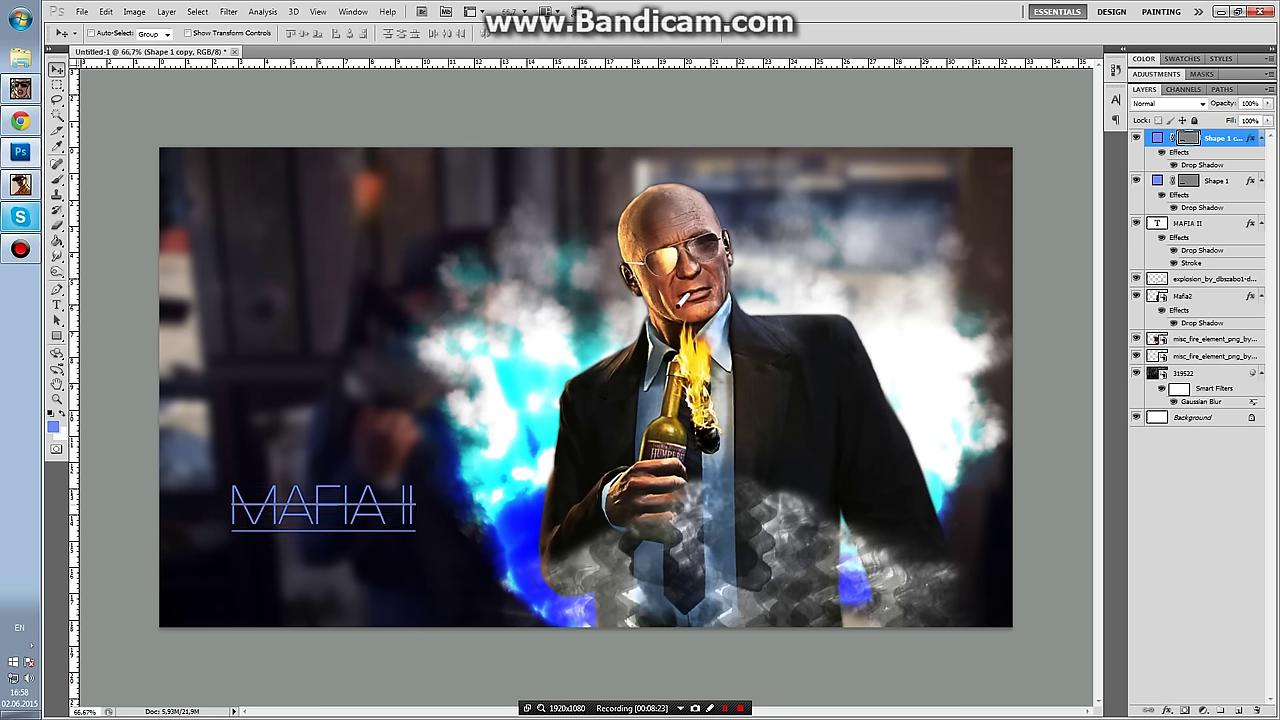
{"action": "key", "text": "Up"}
{"action": "key", "text": "Up"}
{"action": "key", "text": "Up"}
{"action": "key", "text": "Up"}
{"action": "key", "text": "Up"}
{"action": "key", "text": "Up"}
{"action": "key", "text": "Up"}
{"action": "key", "text": "Up"}
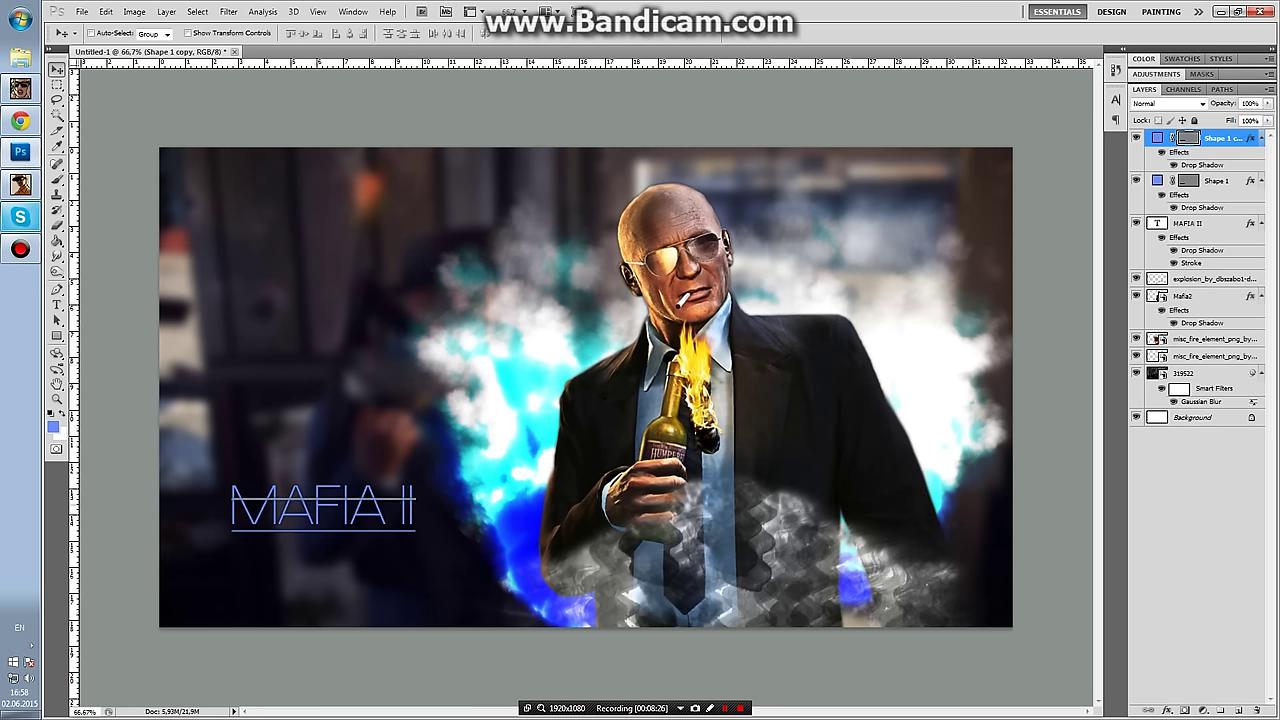
{"action": "key", "text": "Up"}
{"action": "key", "text": "Up"}
{"action": "key", "text": "Up"}
{"action": "key", "text": "Up"}
{"action": "key", "text": "Up"}
{"action": "key", "text": "Up"}
{"action": "key", "text": "Up"}
{"action": "key", "text": "Up"}
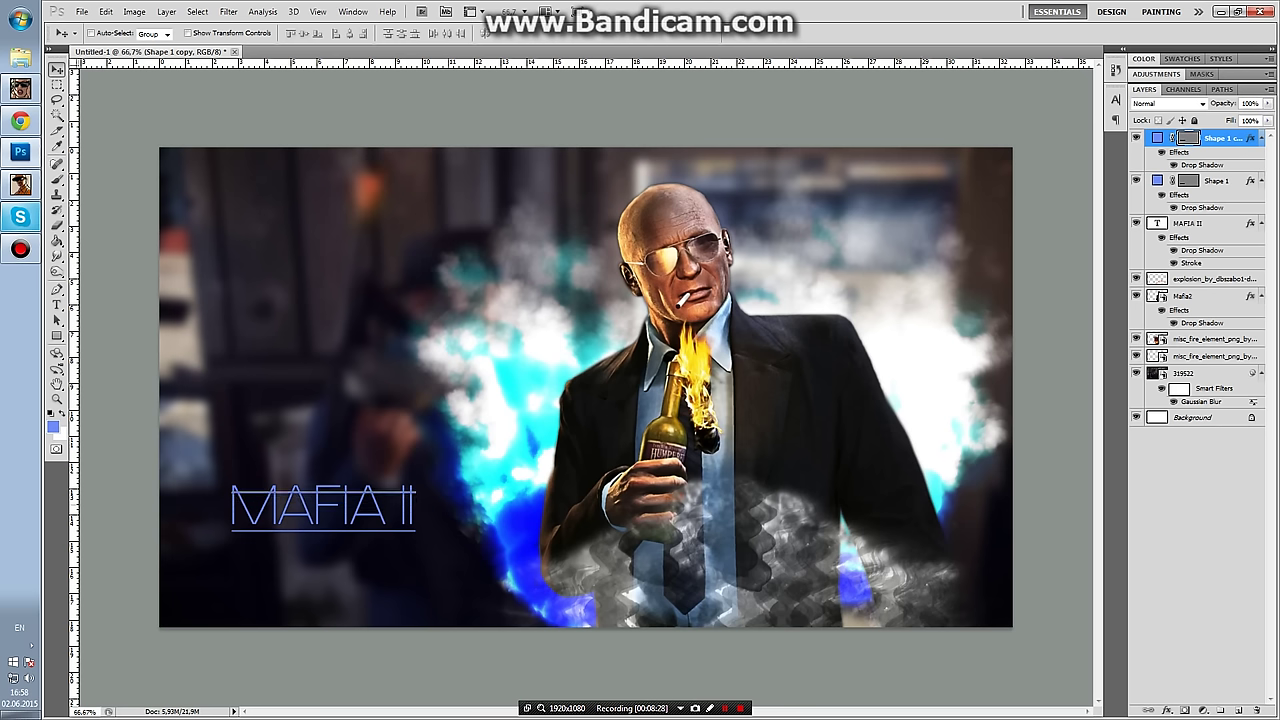
{"action": "key", "text": "Up"}
{"action": "key", "text": "Up"}
{"action": "key", "text": "Up"}
{"action": "key", "text": "Up"}
{"action": "key", "text": "Up"}
{"action": "key", "text": "Up"}
{"action": "key", "text": "Up"}
{"action": "key", "text": "Up"}
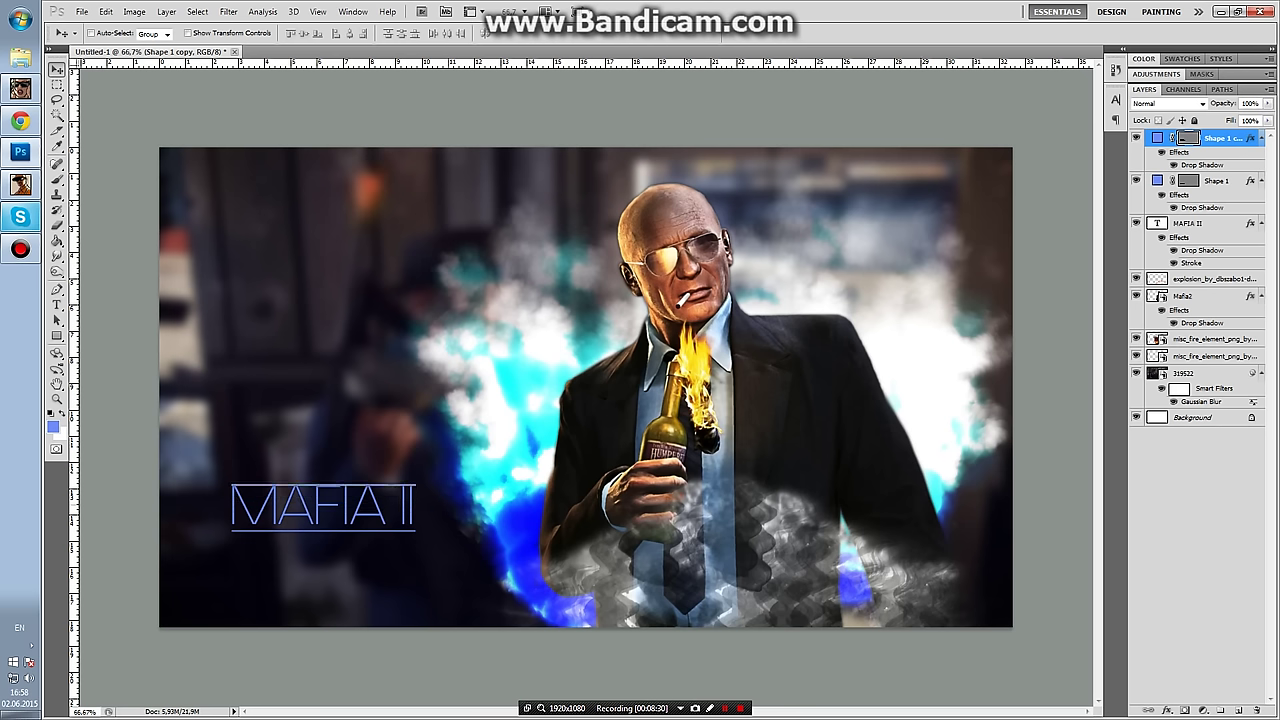
{"action": "key", "text": "Up"}
{"action": "key", "text": "Up"}
{"action": "key", "text": "Up"}
{"action": "key", "text": "Up"}
{"action": "key", "text": "Up"}
{"action": "key", "text": "Up"}
{"action": "key", "text": "Up"}
{"action": "key", "text": "Up"}
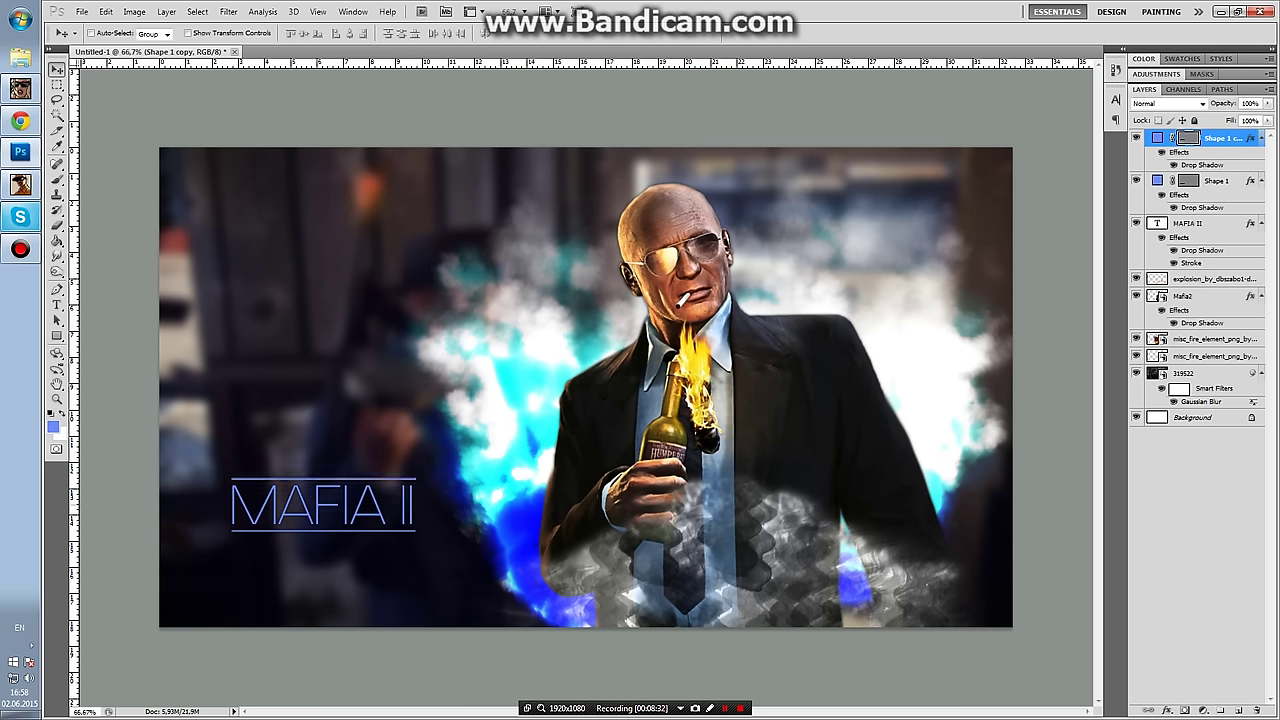
{"action": "key", "text": "Up"}
{"action": "key", "text": "Up"}
{"action": "key", "text": "Up"}
{"action": "key", "text": "Up"}
{"action": "key", "text": "Up"}
{"action": "key", "text": "Up"}
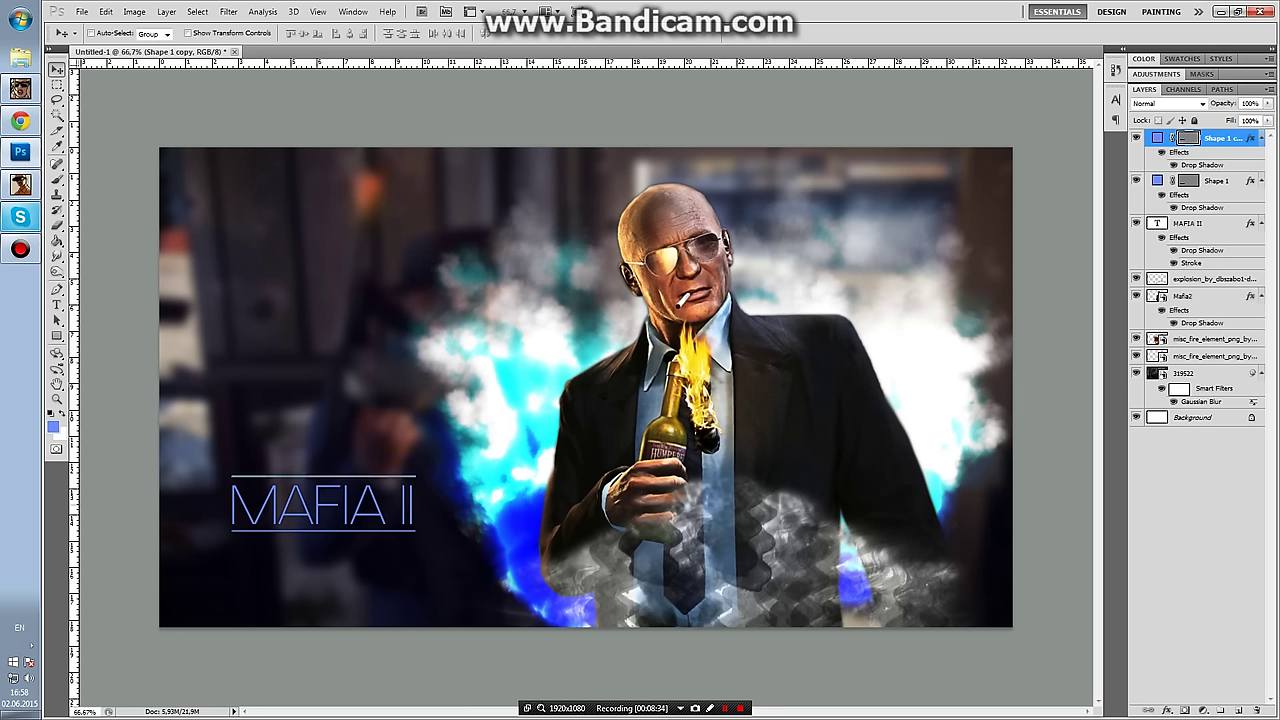
{"action": "key", "text": "Up"}
{"action": "key", "text": "Up"}
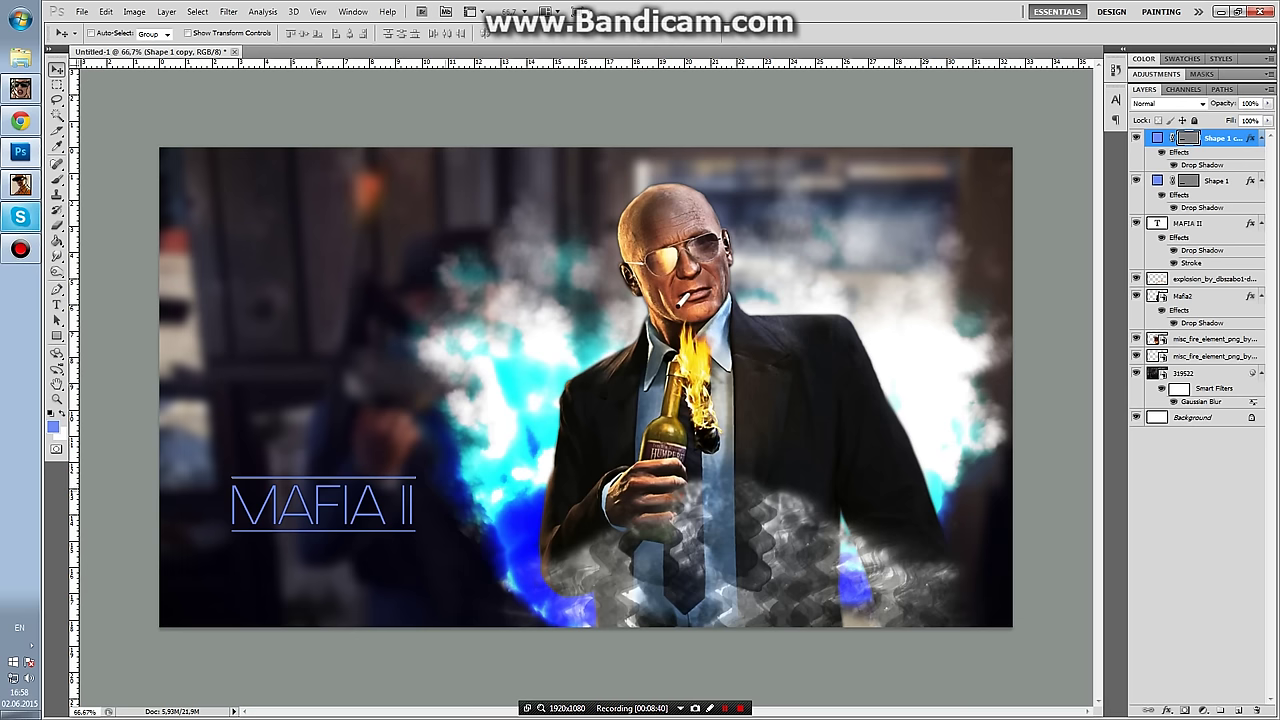
Reselect the copied line layer and bring up the new fill or adjustment layer list.
{"action": "key", "text": "alt+bracketleft"}
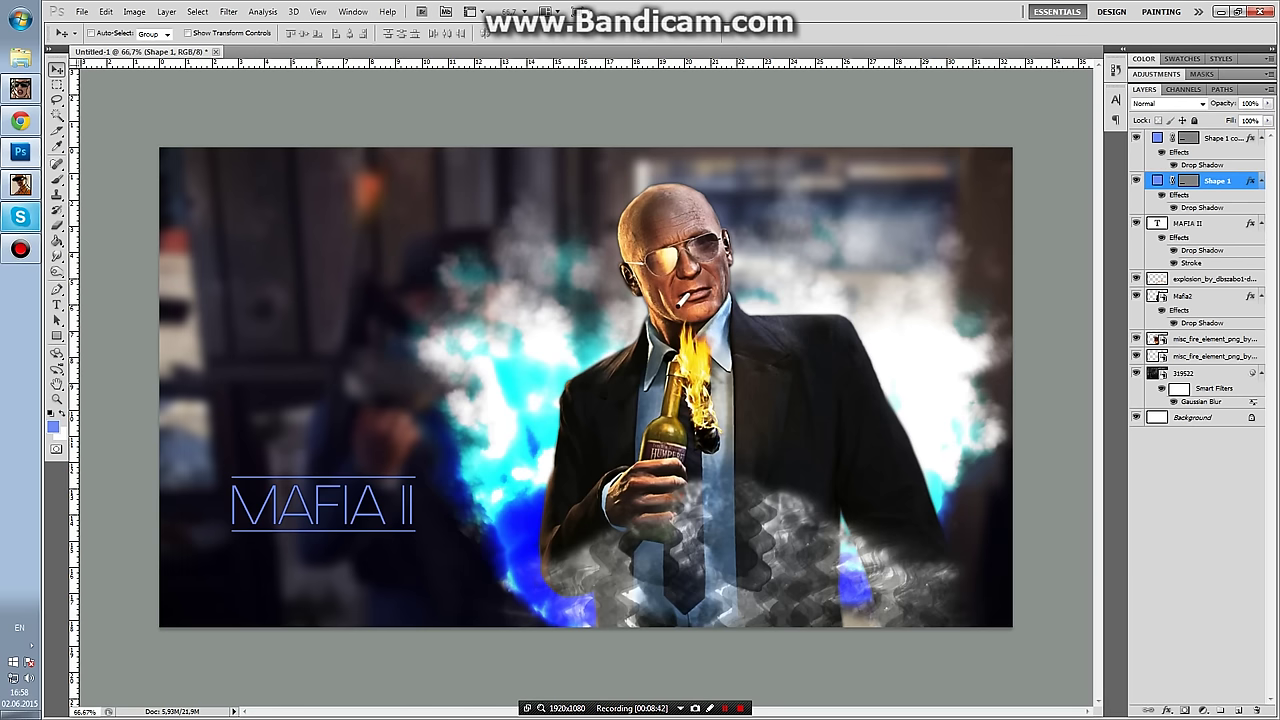
{"action": "key", "text": "alt+bracketright"}
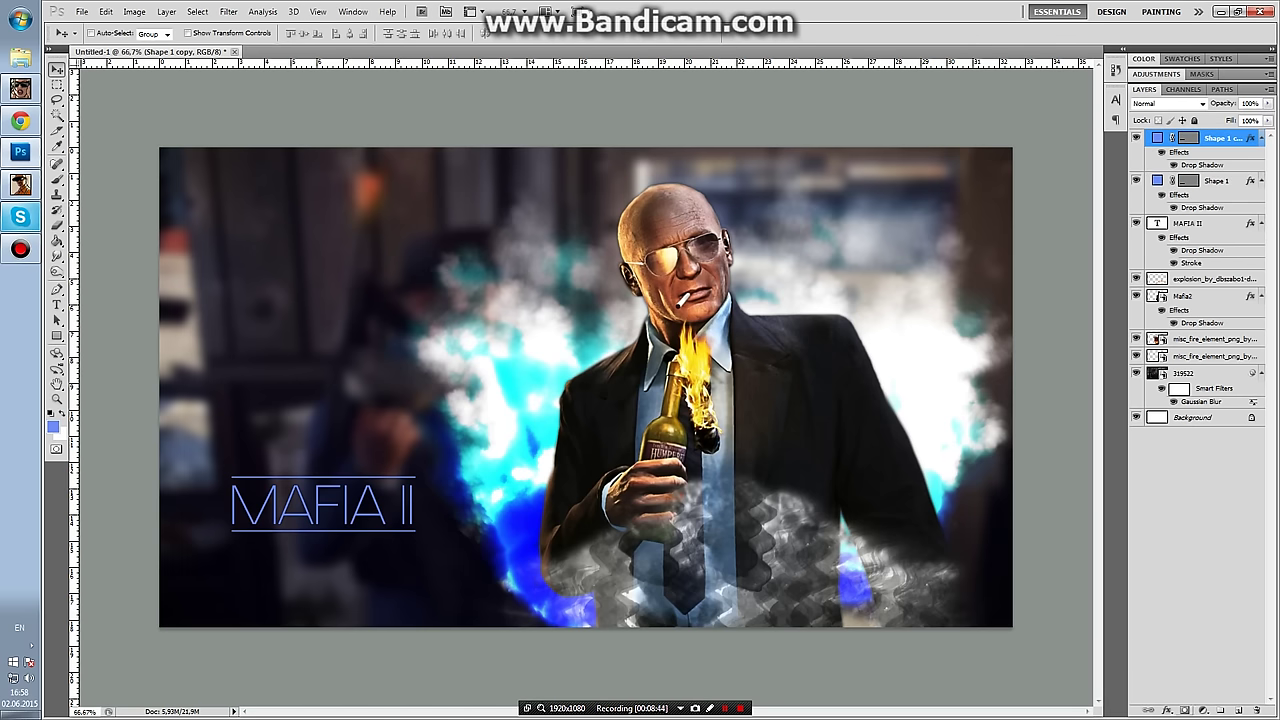
{"action": "left_click", "coordinate": [1203, 710]}
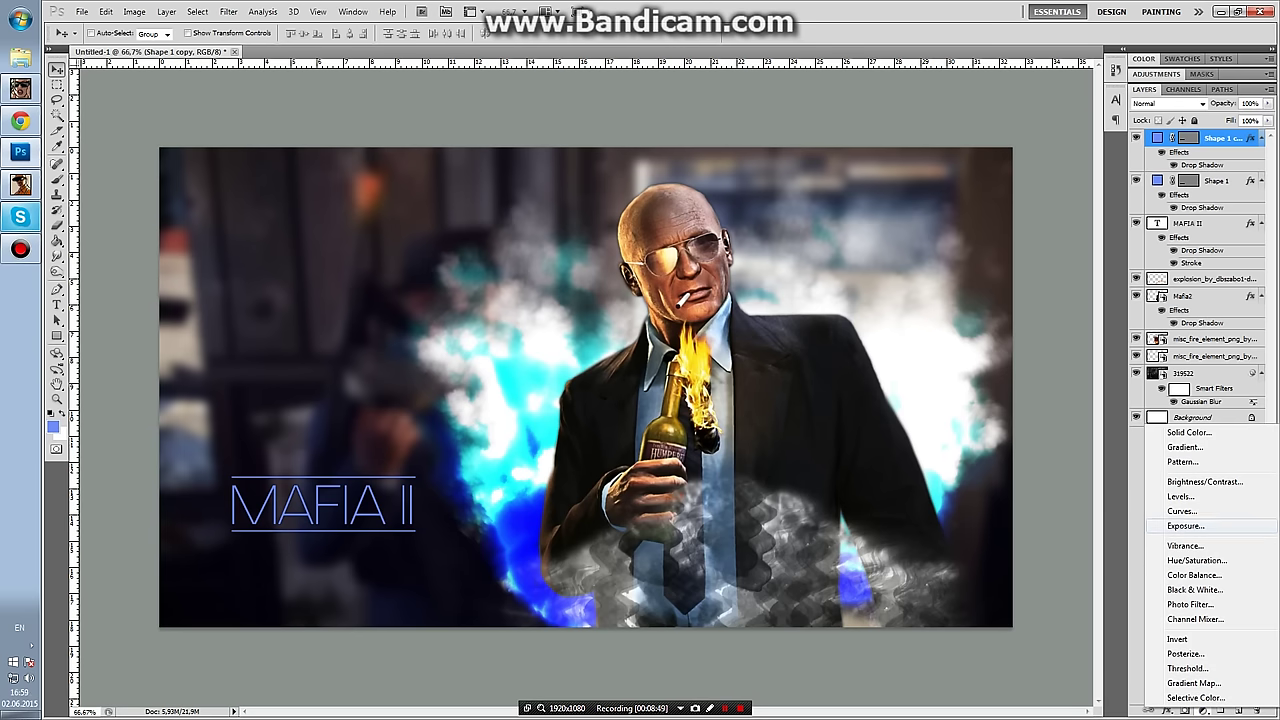
Add a Levels adjustment layer using the Increase Contrast 3 preset.
{"action": "left_click", "coordinate": [1181, 496]}
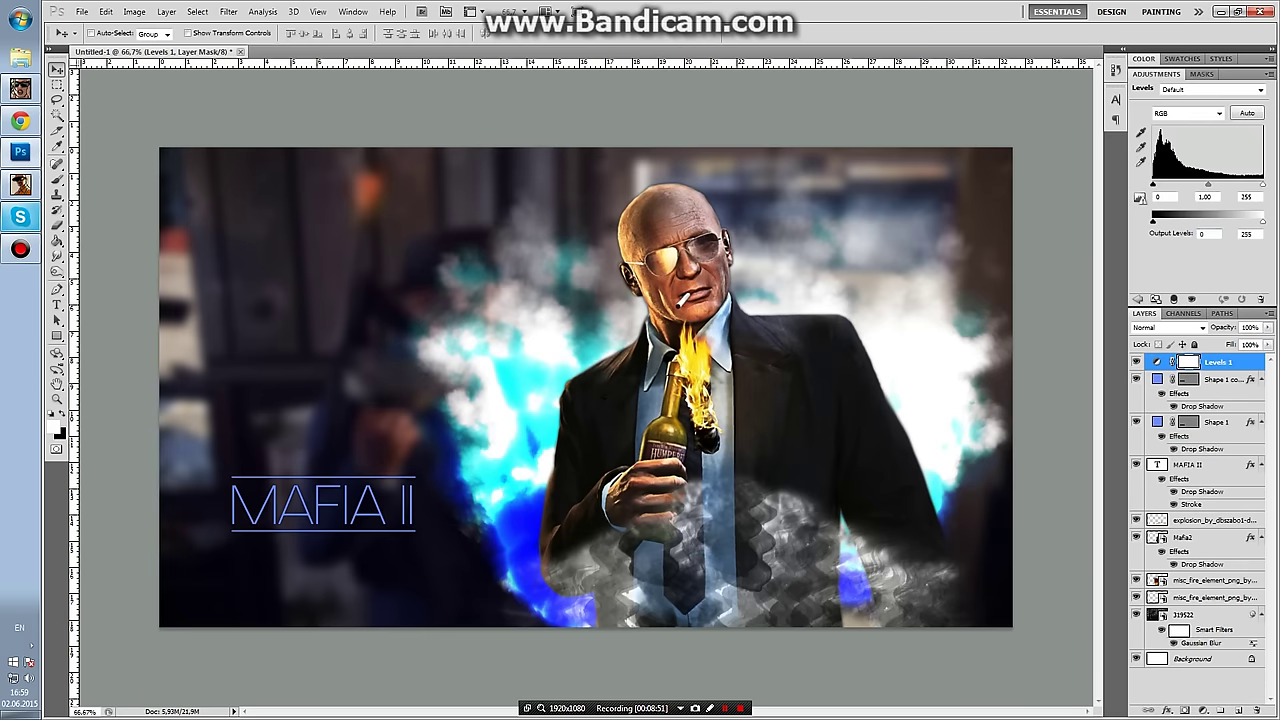
{"action": "left_click", "coordinate": [1210, 89]}
{"action": "left_click", "coordinate": [1200, 134]}
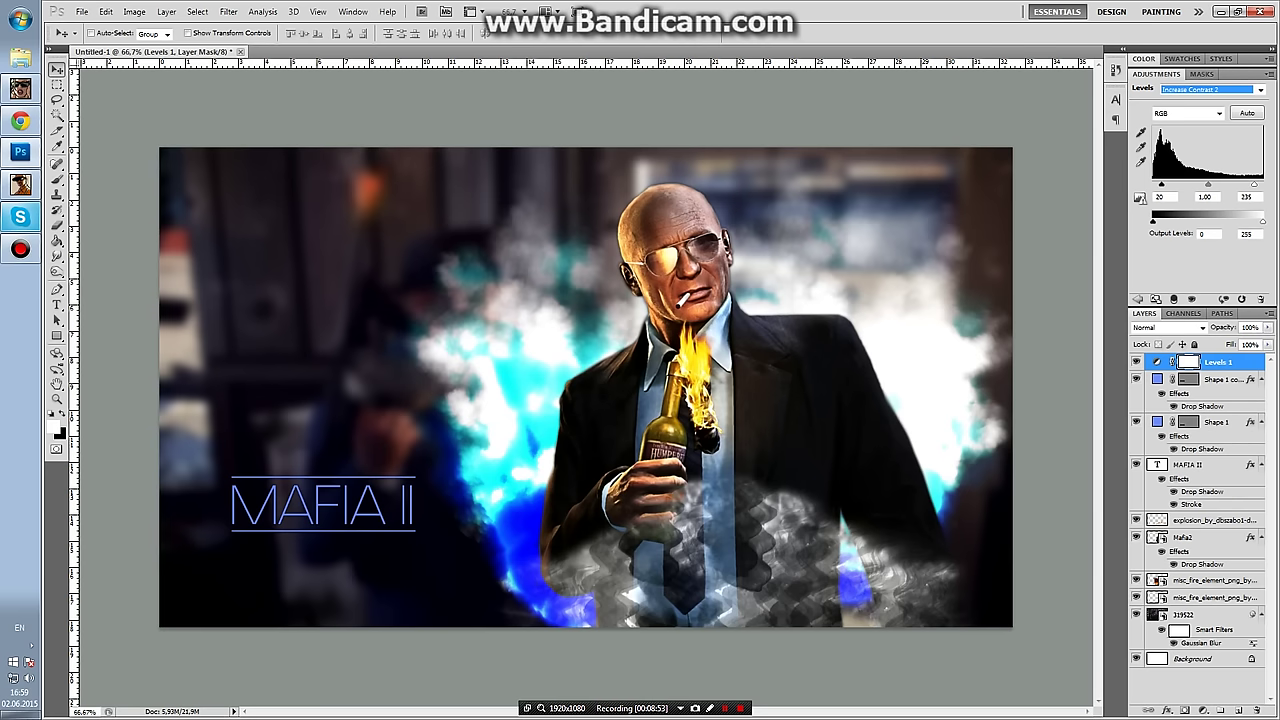
{"action": "key", "text": "Down"}
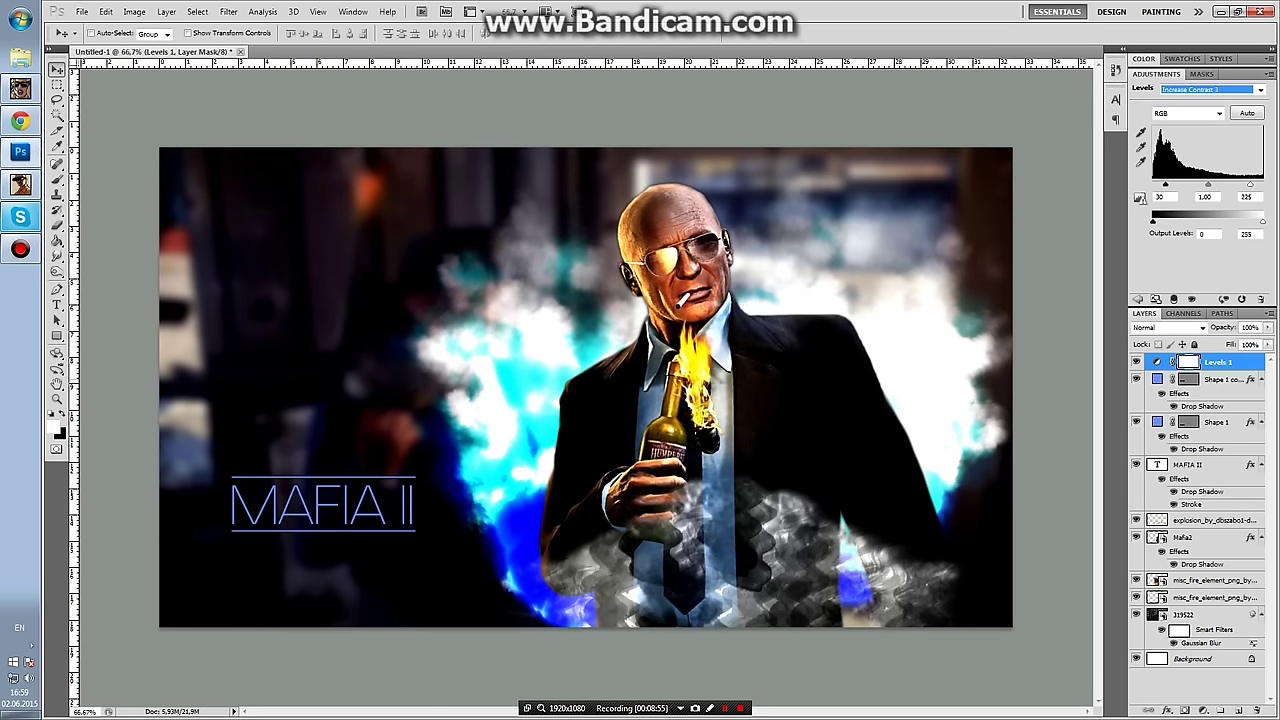
{"action": "key", "text": "Up"}
{"action": "key", "text": "Up"}
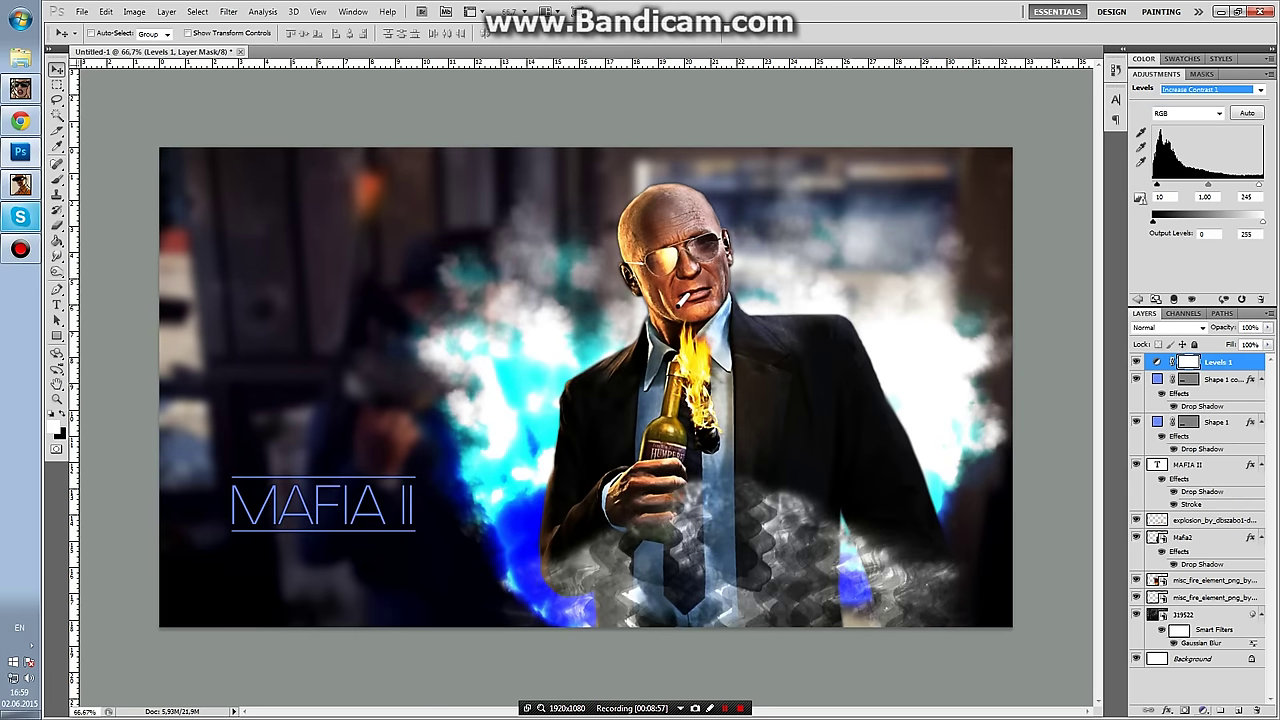
{"action": "key", "text": "Down"}
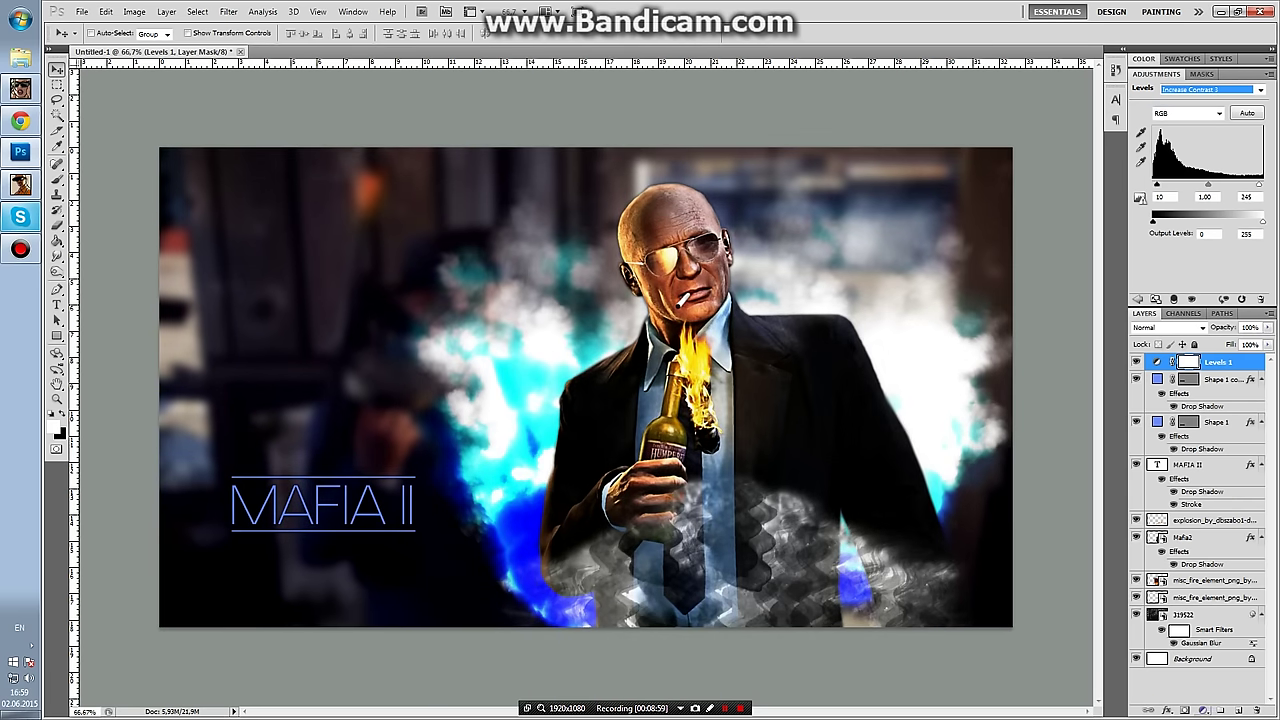
{"action": "key", "text": "Down"}
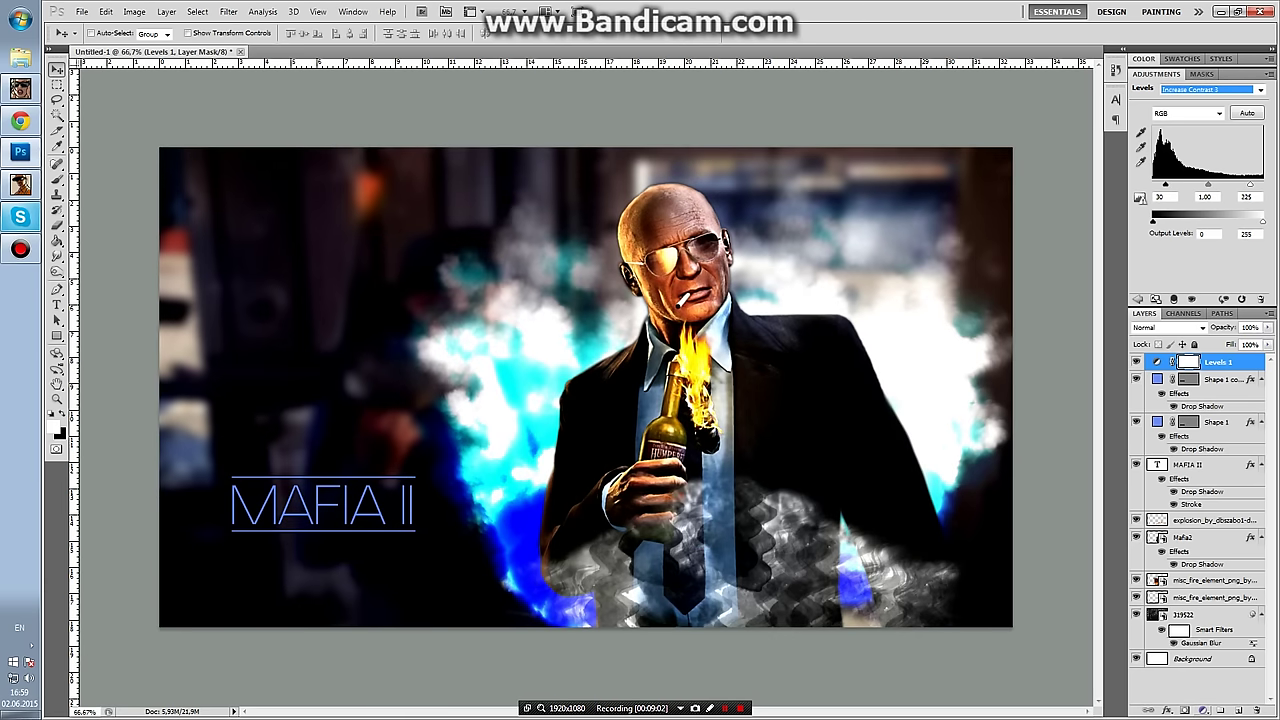
Add a Curves adjustment layer using the Medium Contrast (RGB) preset.
{"action": "left_click", "coordinate": [1202, 710]}
{"action": "left_click", "coordinate": [1180, 528]}
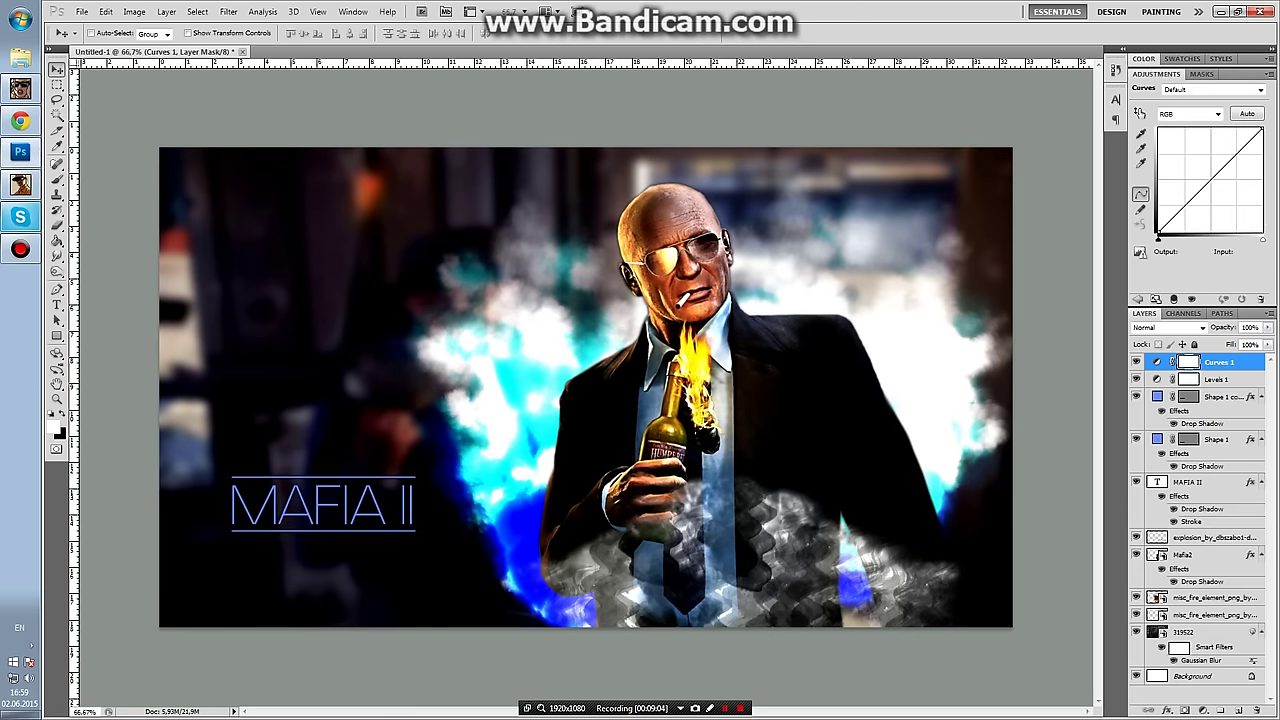
{"action": "left_click", "coordinate": [1230, 89]}
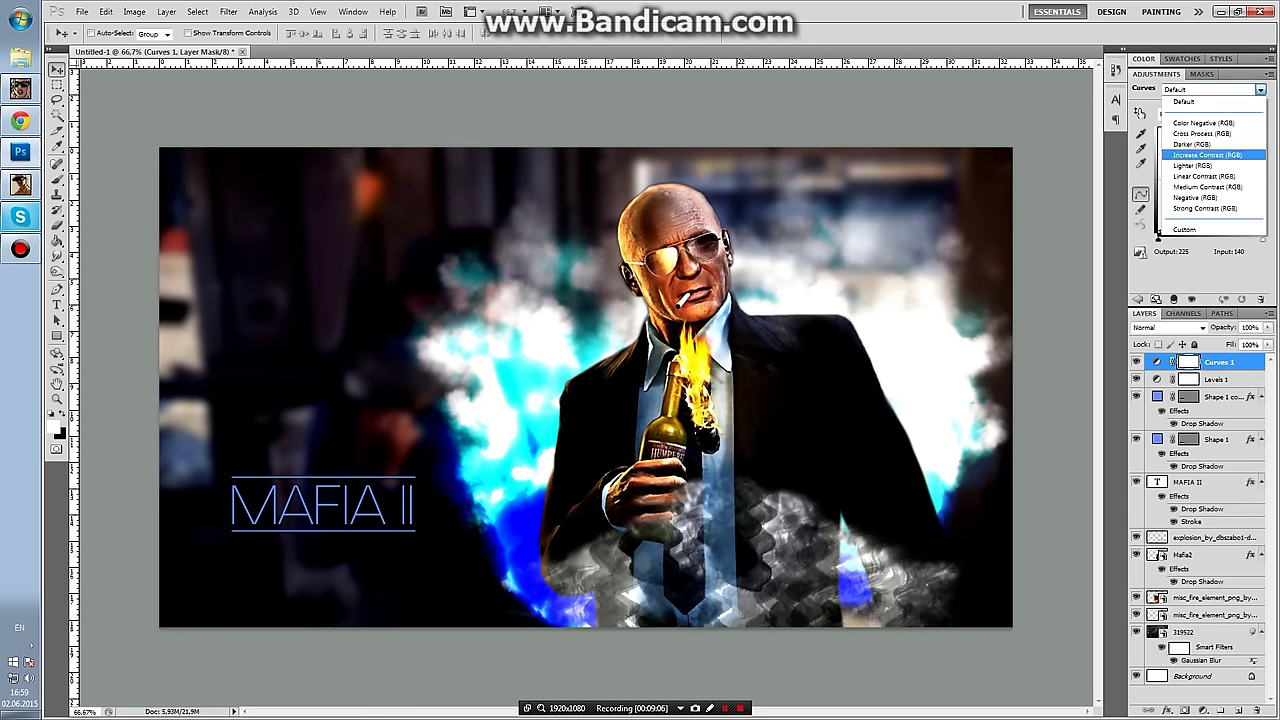
{"action": "left_click", "coordinate": [1207, 187]}
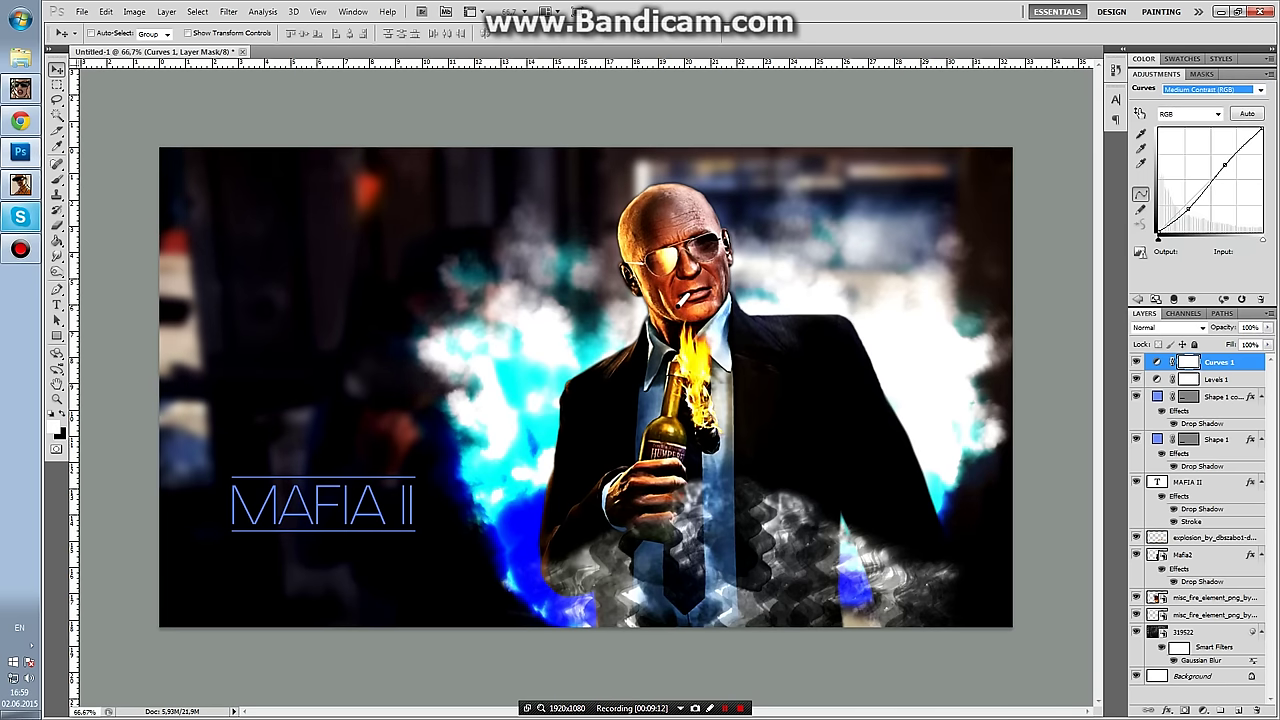
{"action": "left_click", "coordinate": [1203, 710]}
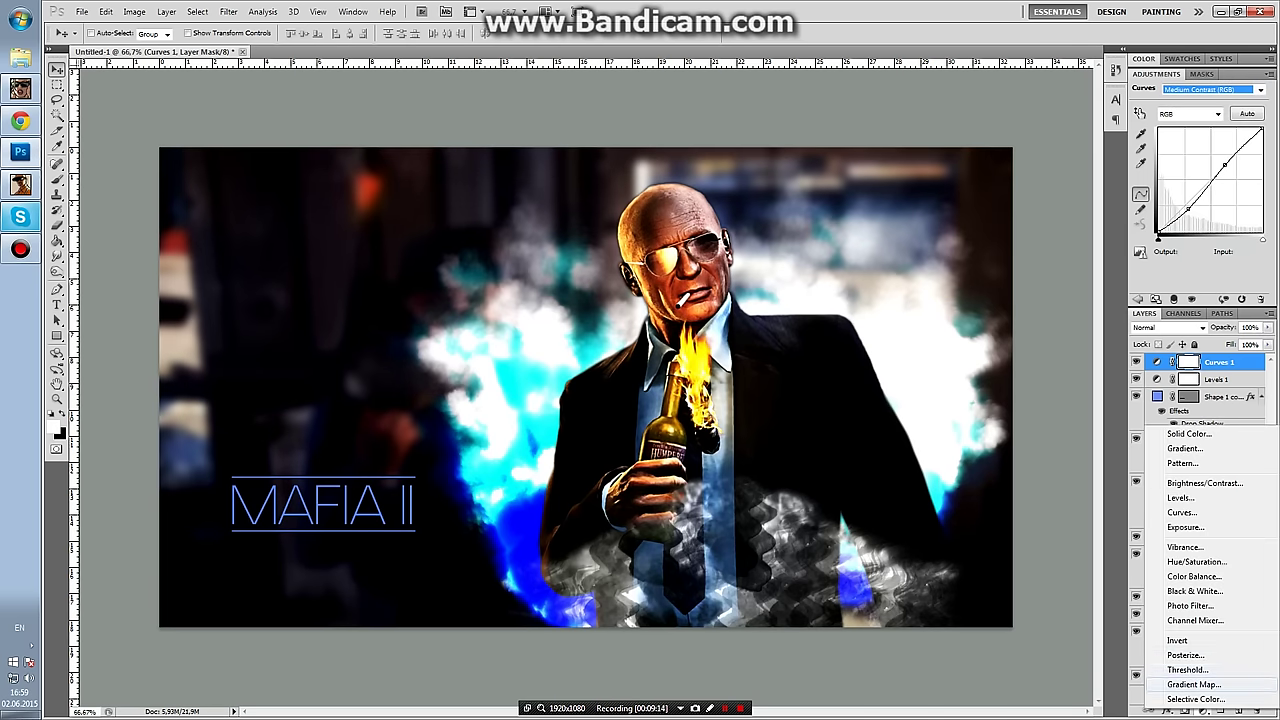
Add a Gradient Map adjustment layer blended in Color Burn mode.
{"action": "left_click", "coordinate": [1194, 684]}
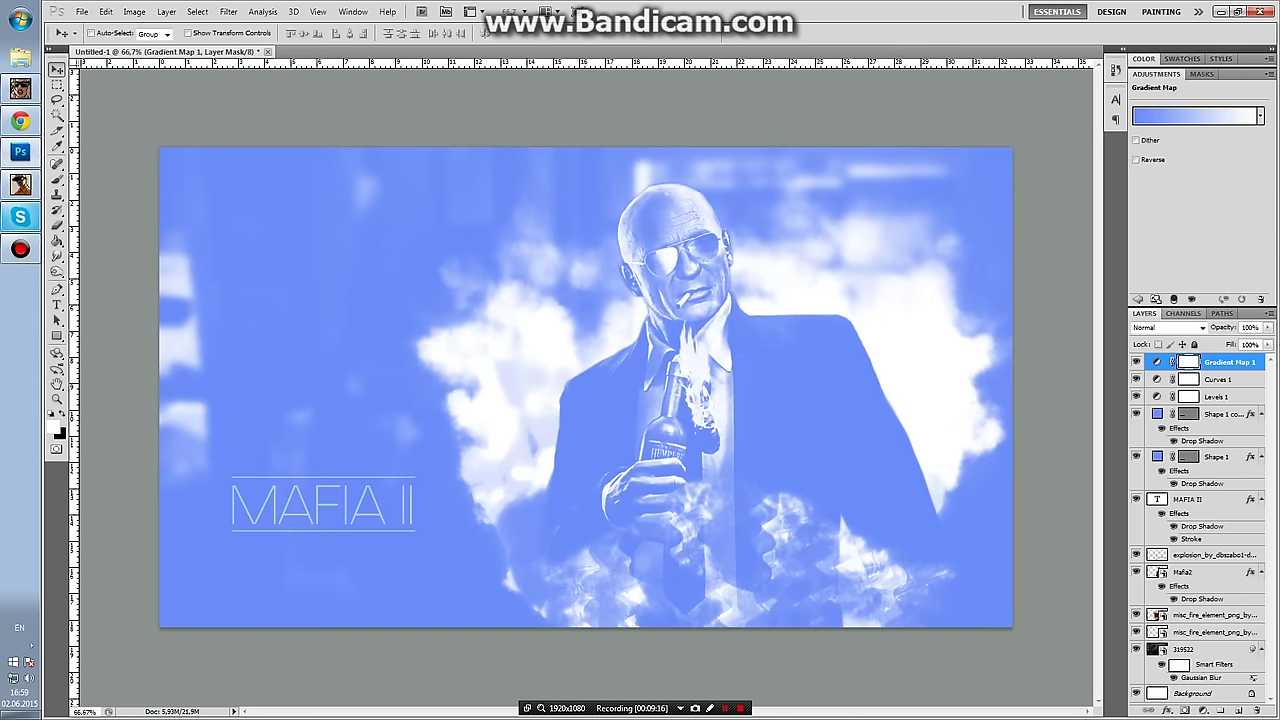
{"action": "left_click", "coordinate": [1170, 327]}
{"action": "left_click", "coordinate": [1143, 372]}
{"action": "key", "text": "Down"}
{"action": "key", "text": "Down"}
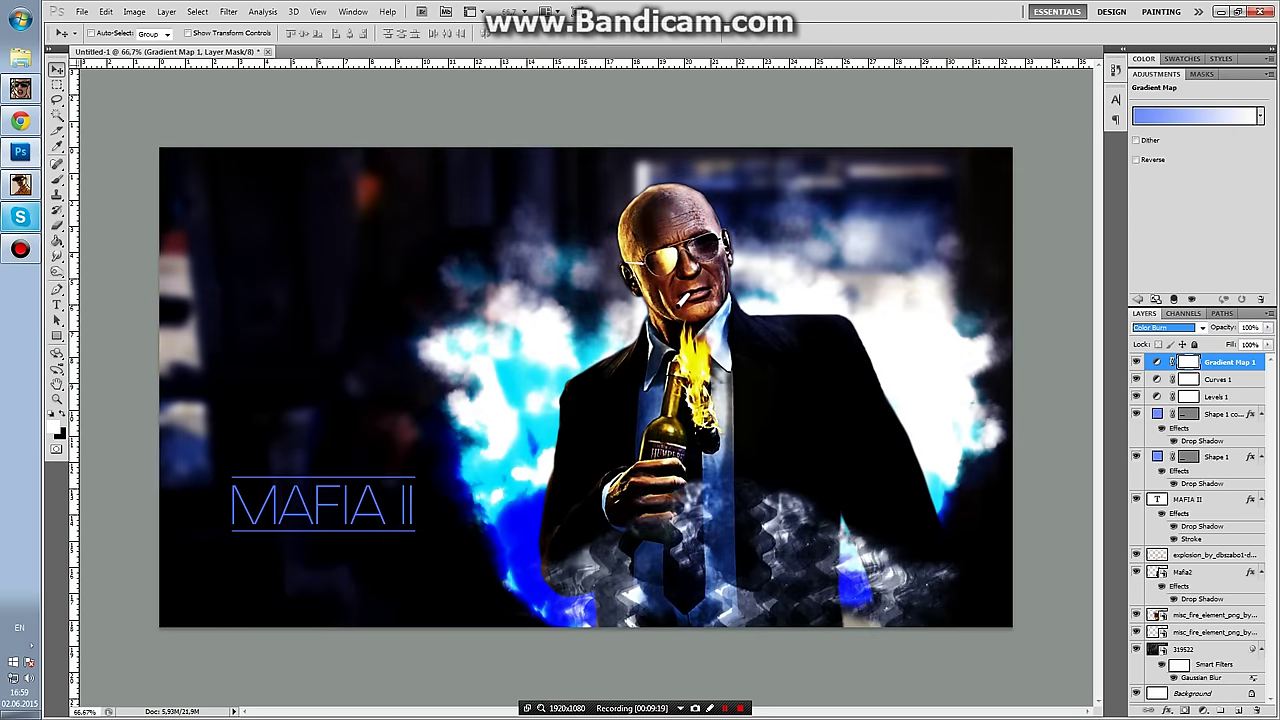
{"action": "key", "text": "Down"}
{"action": "key", "text": "Up"}
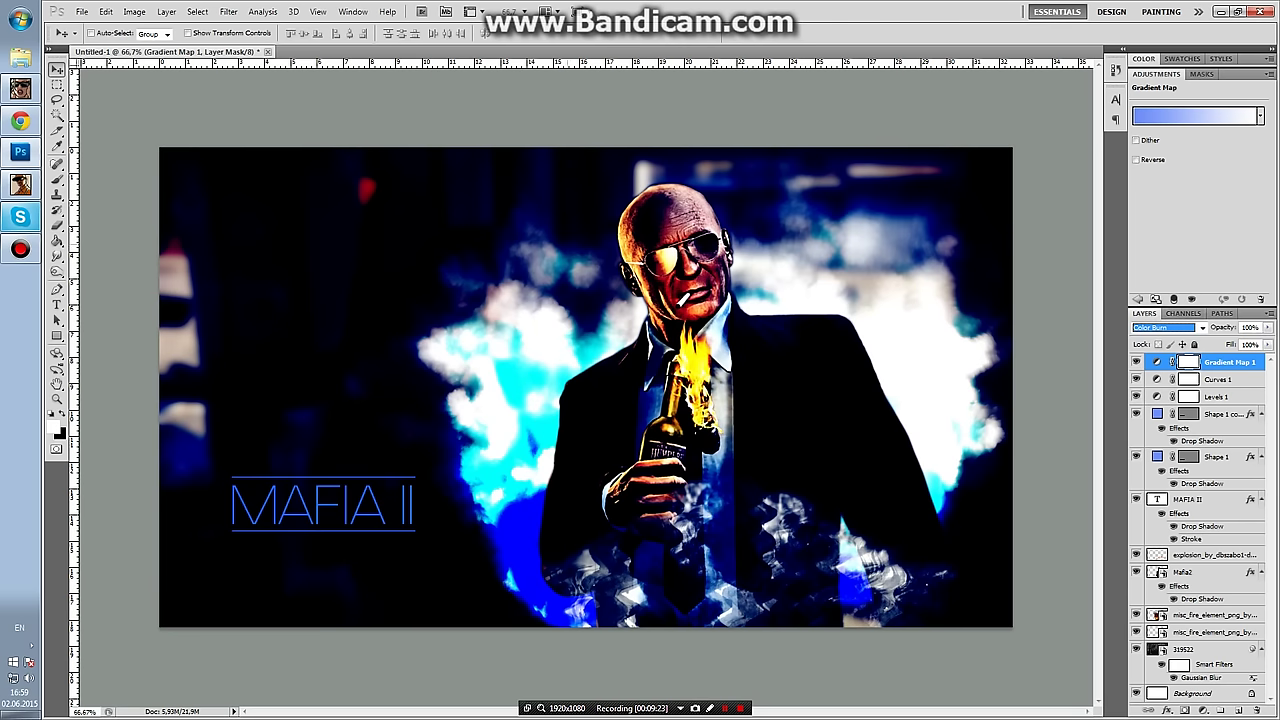
Keep the Gradient Map 1 layer and add an empty Layer 1 on top.
{"action": "key", "text": "ctrl+2"}
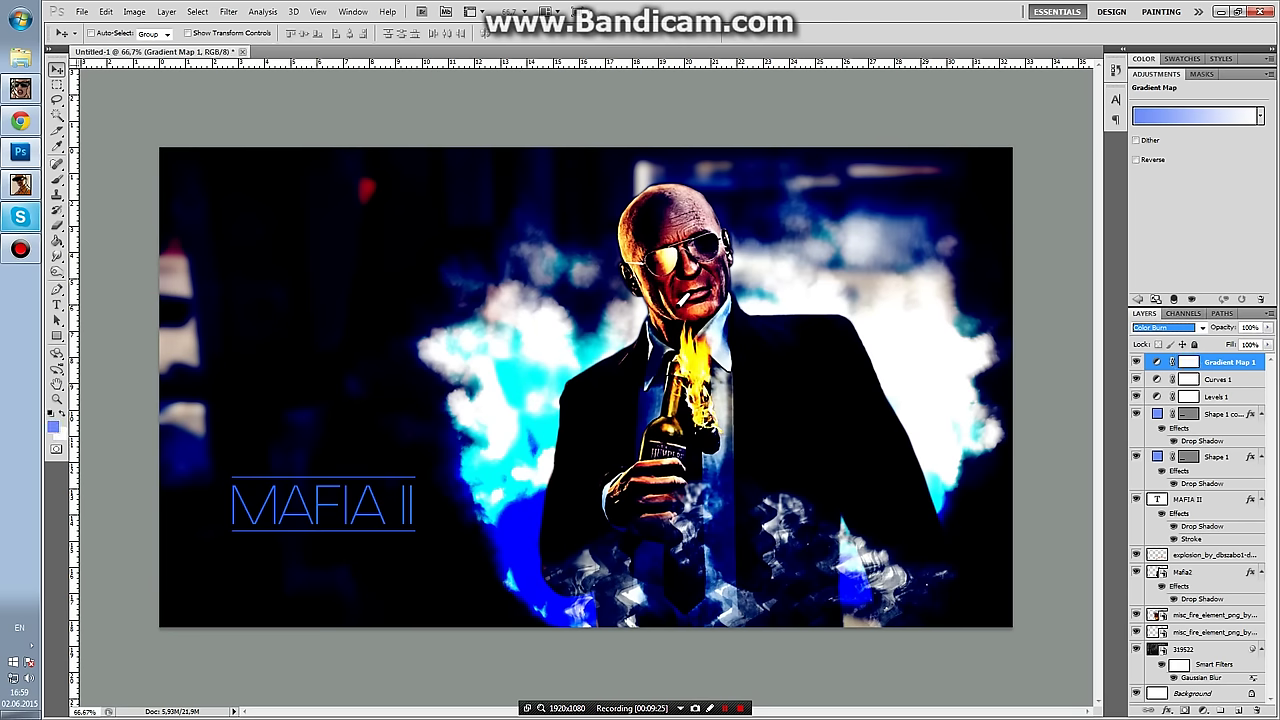
{"action": "left_click", "coordinate": [1256, 711]}
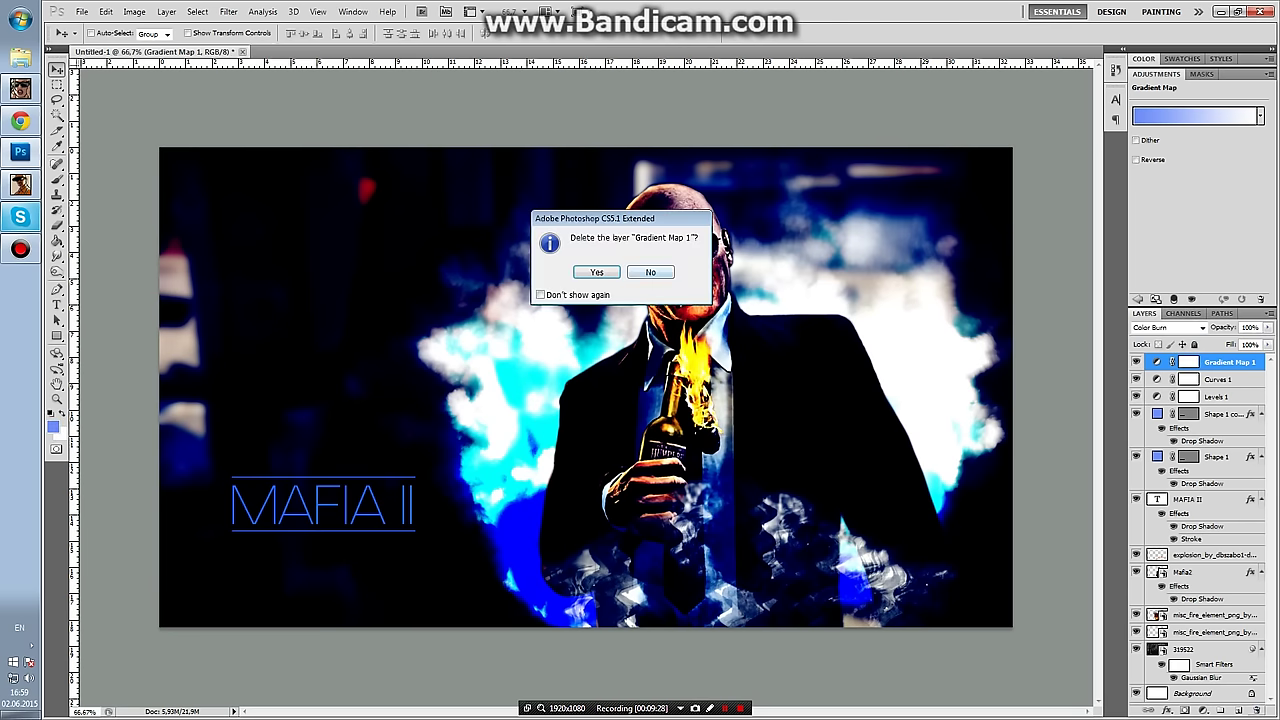
{"action": "left_click", "coordinate": [650, 272]}
{"action": "left_click", "coordinate": [1239, 711]}
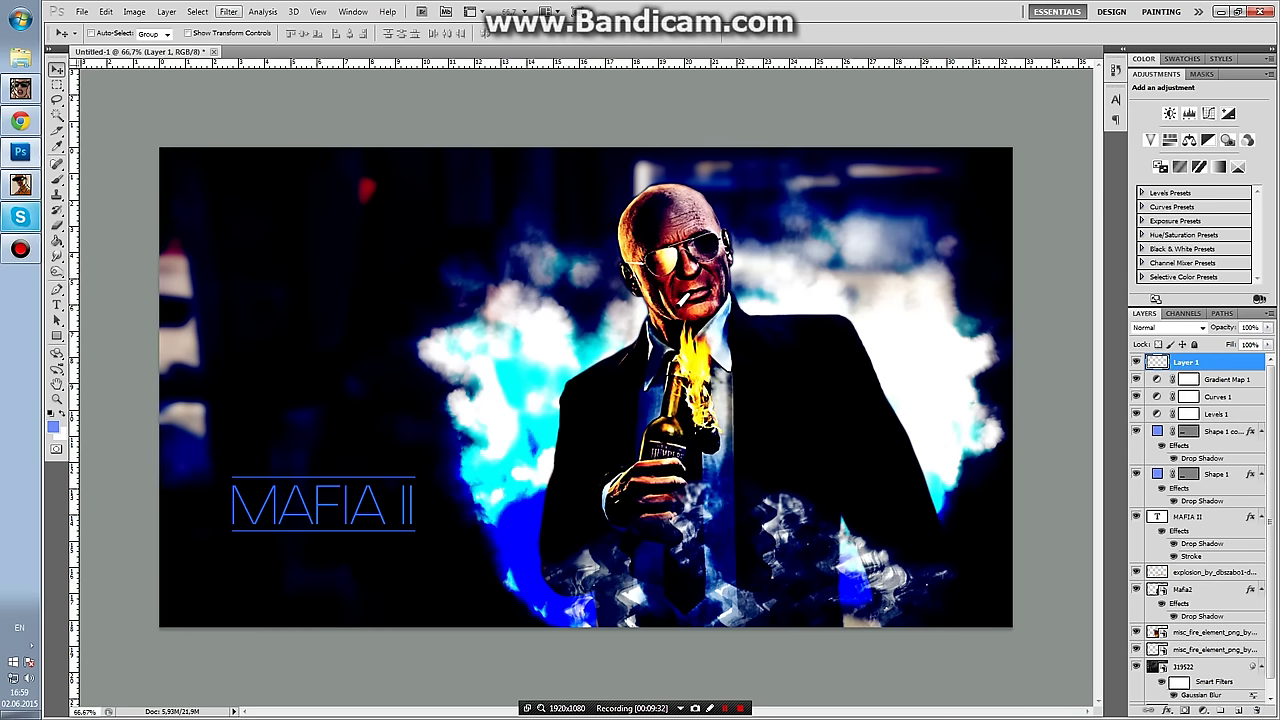
Apply Image to fill Layer 1 with a merged copy of the composition.
{"action": "left_click", "coordinate": [134, 11]}
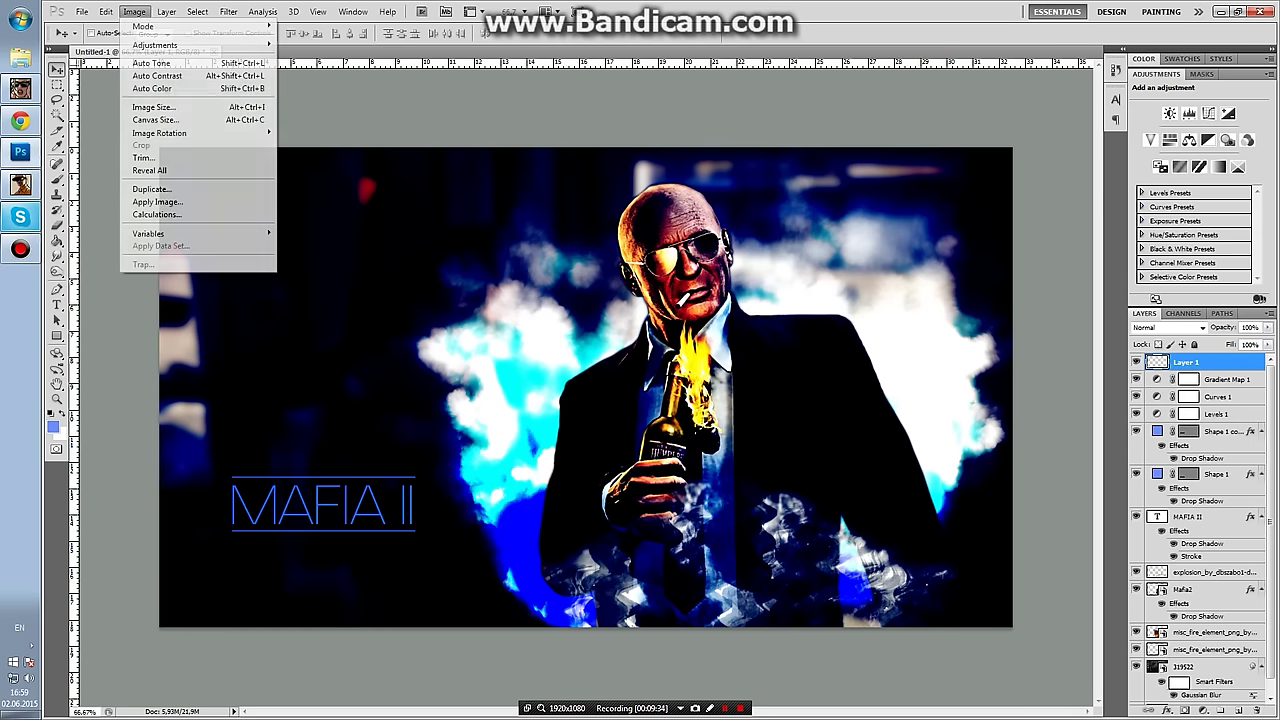
{"action": "left_click", "coordinate": [157, 202]}
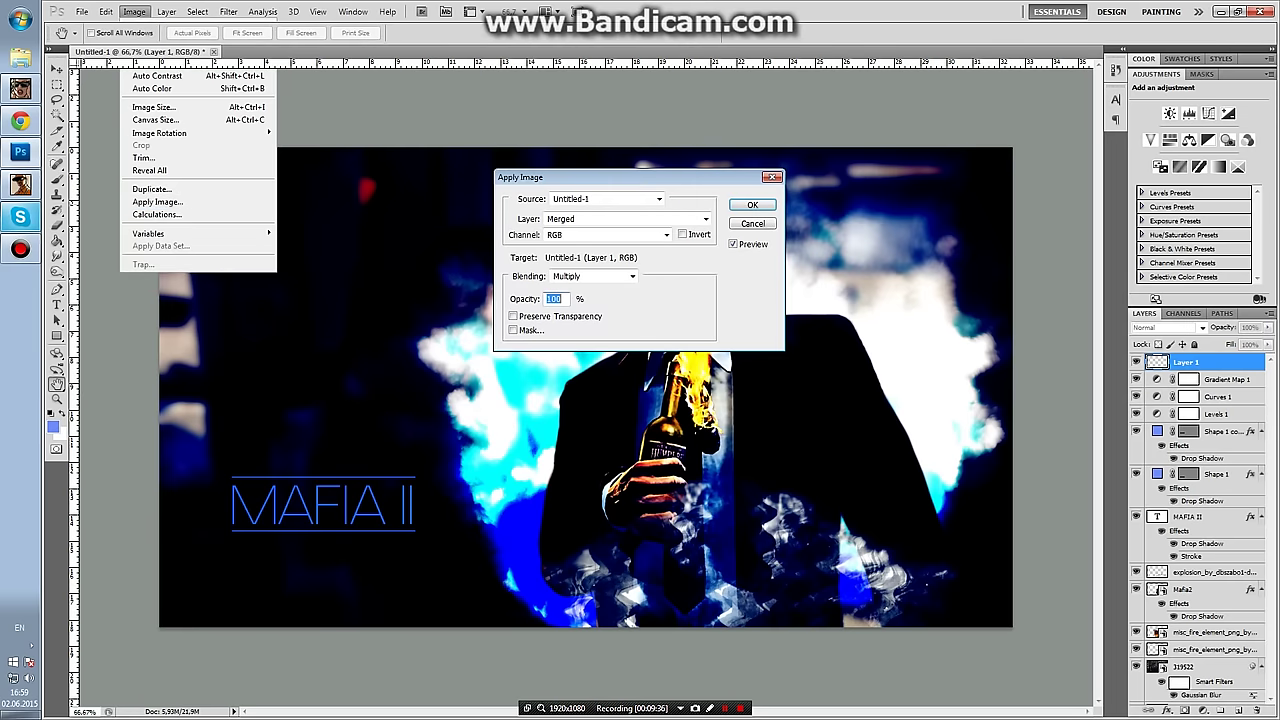
{"action": "key", "text": "Return"}
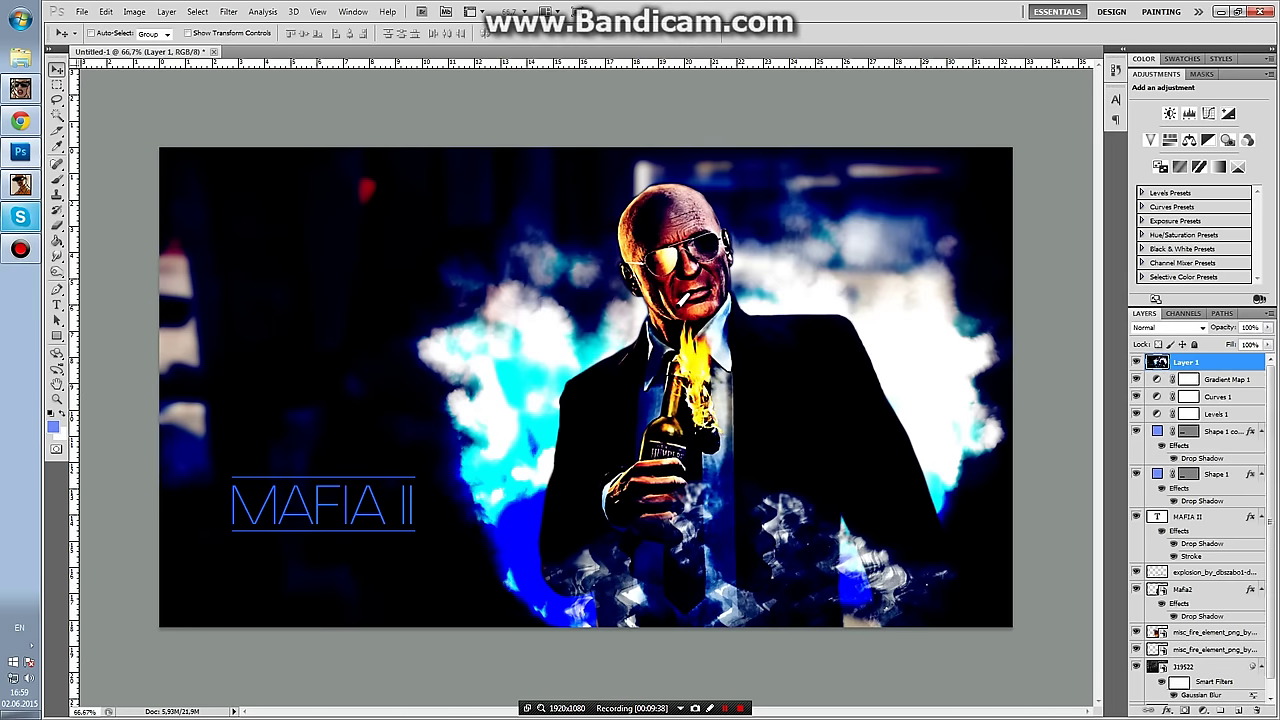
Give Layer 1 a 1 px Inside stroke layer style.
{"action": "right_click", "coordinate": [1190, 362]}
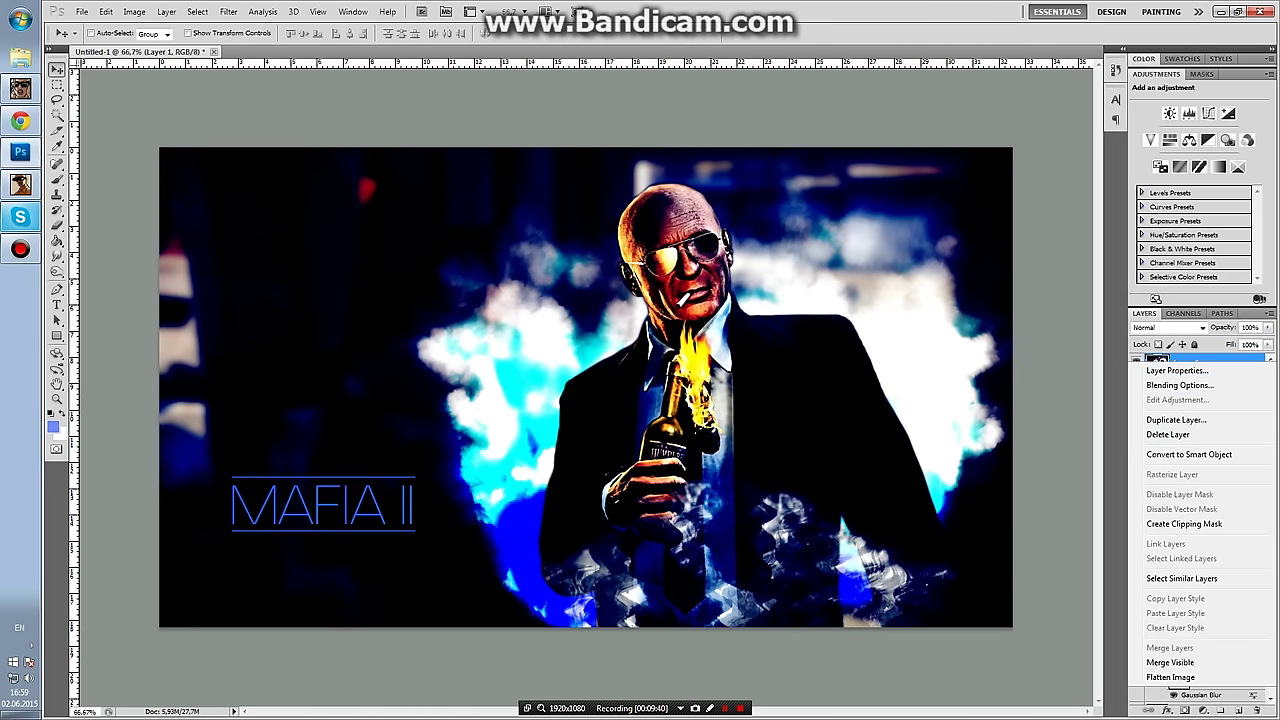
{"action": "left_click", "coordinate": [1200, 387]}
{"action": "left_click", "coordinate": [866, 554]}
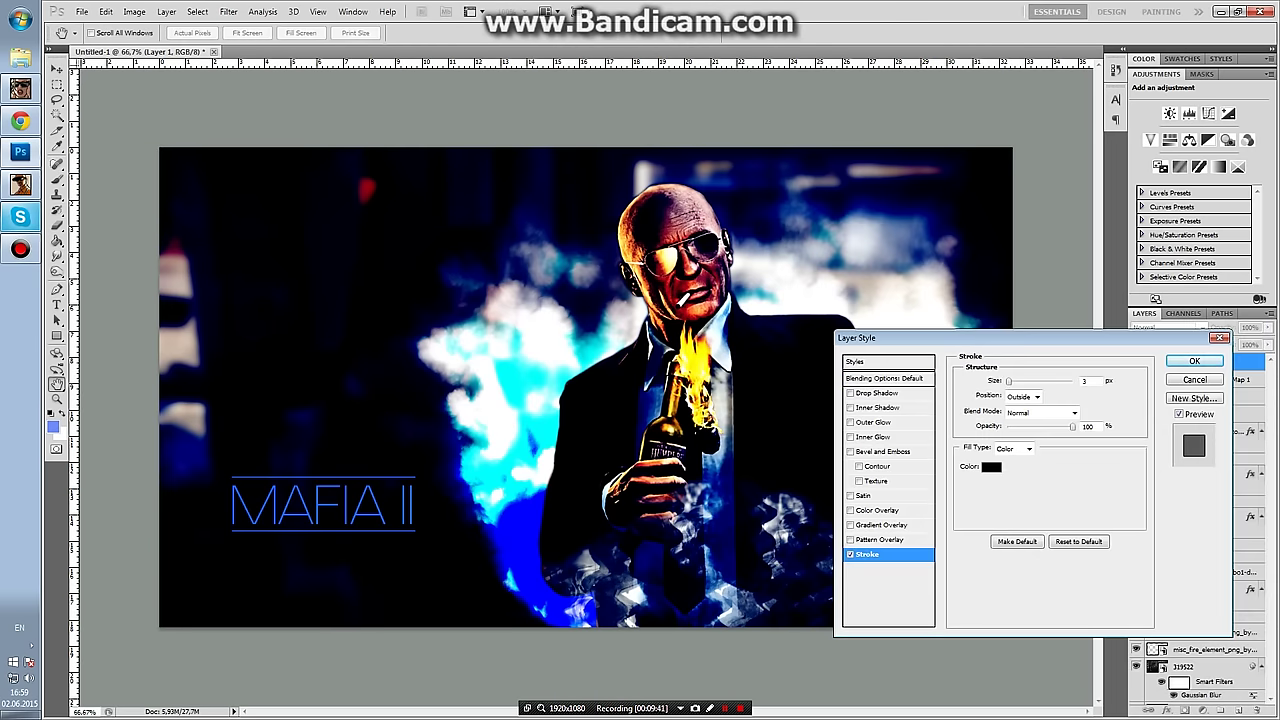
{"action": "left_click_drag", "start_coordinate": [1009, 381], "coordinate": [1005, 381]}
{"action": "left_click", "coordinate": [1037, 397]}
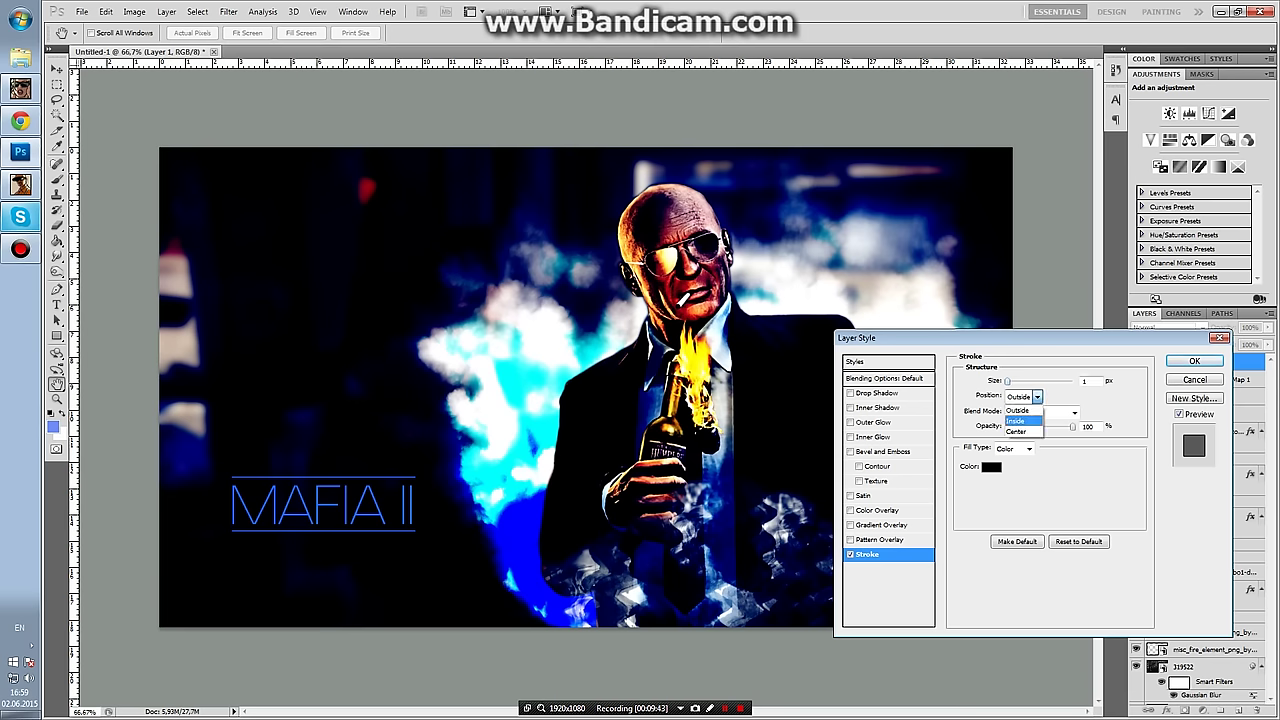
{"action": "left_click", "coordinate": [1016, 421]}
{"action": "left_click", "coordinate": [1194, 361]}
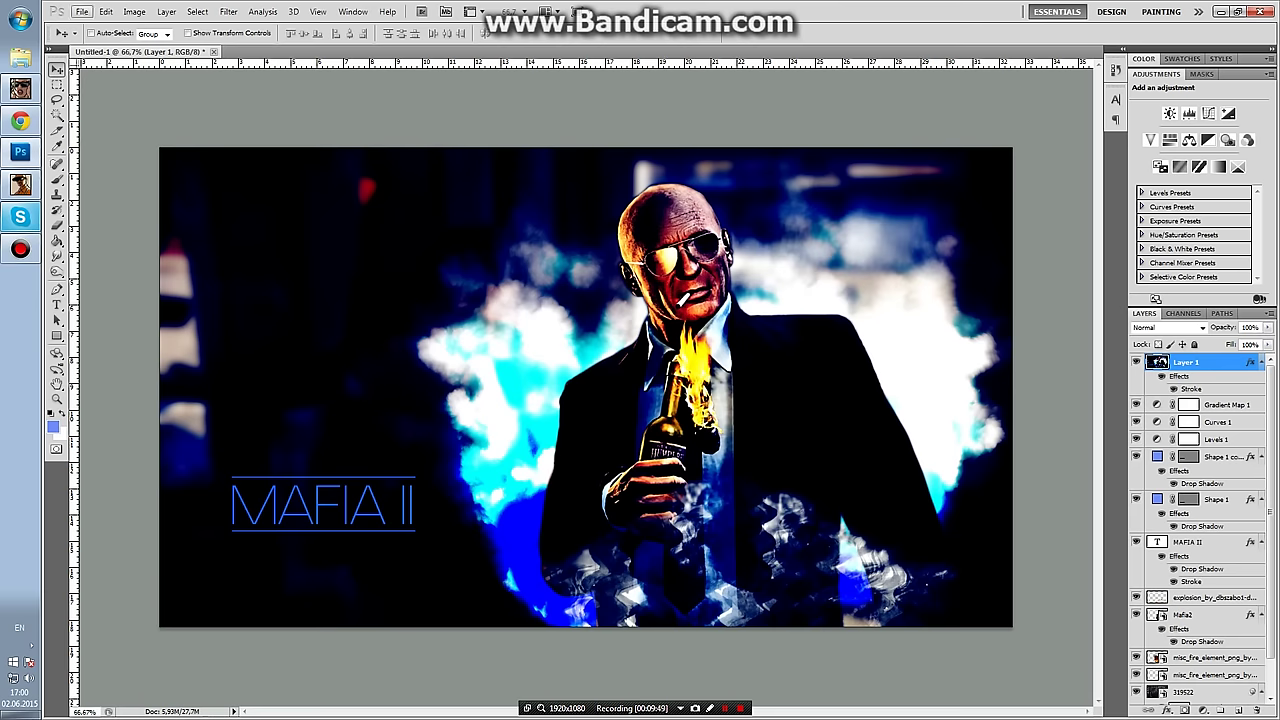
Save the wallpaper to the Desktop as 'tut2' in Photoshop format.
{"action": "left_click", "coordinate": [81, 11]}
{"action": "left_click", "coordinate": [110, 210]}
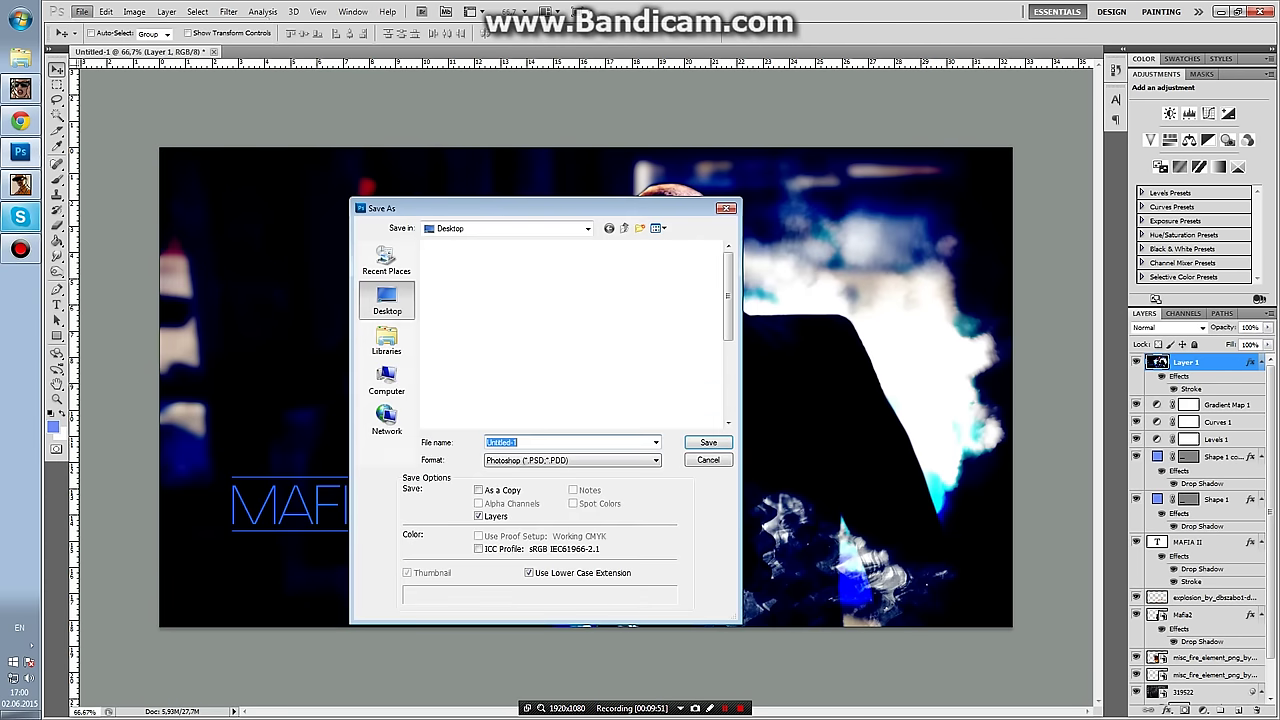
{"action": "left_click", "coordinate": [570, 460]}
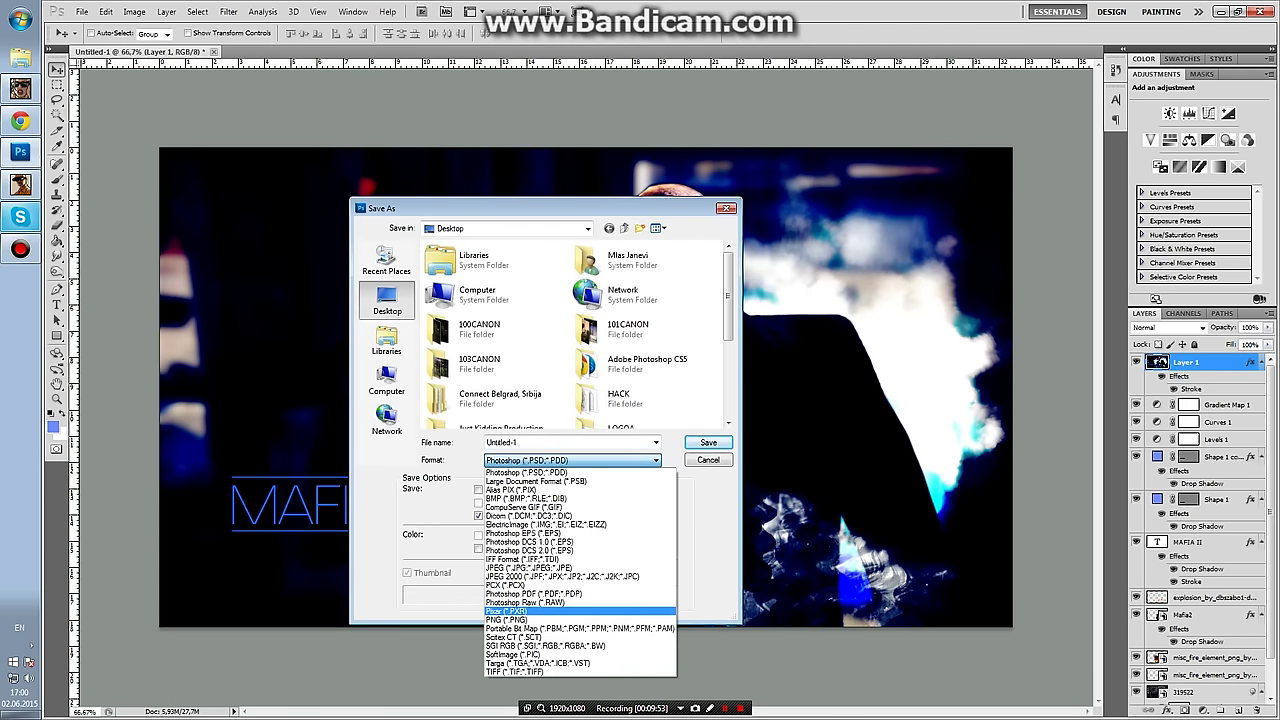
{"action": "key", "text": "Escape"}
{"action": "key", "text": "shift+Tab"}
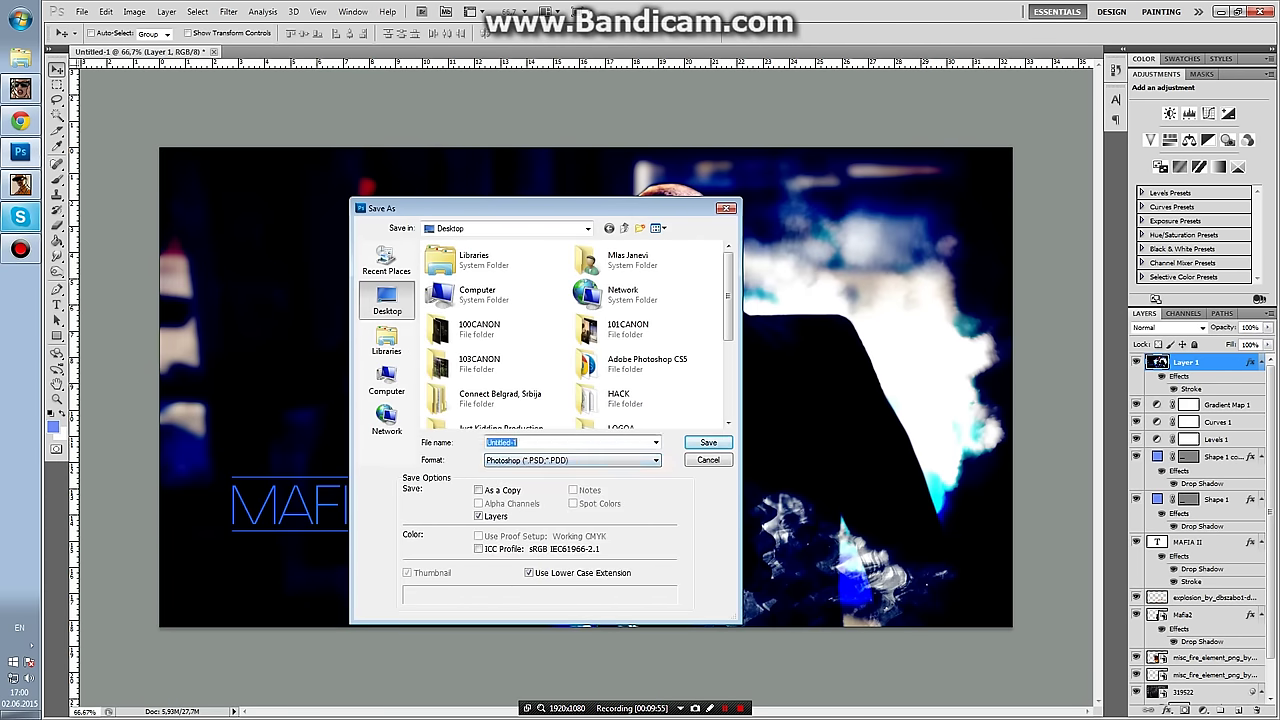
{"action": "type", "text": "tut2"}
{"action": "key", "text": "Return"}
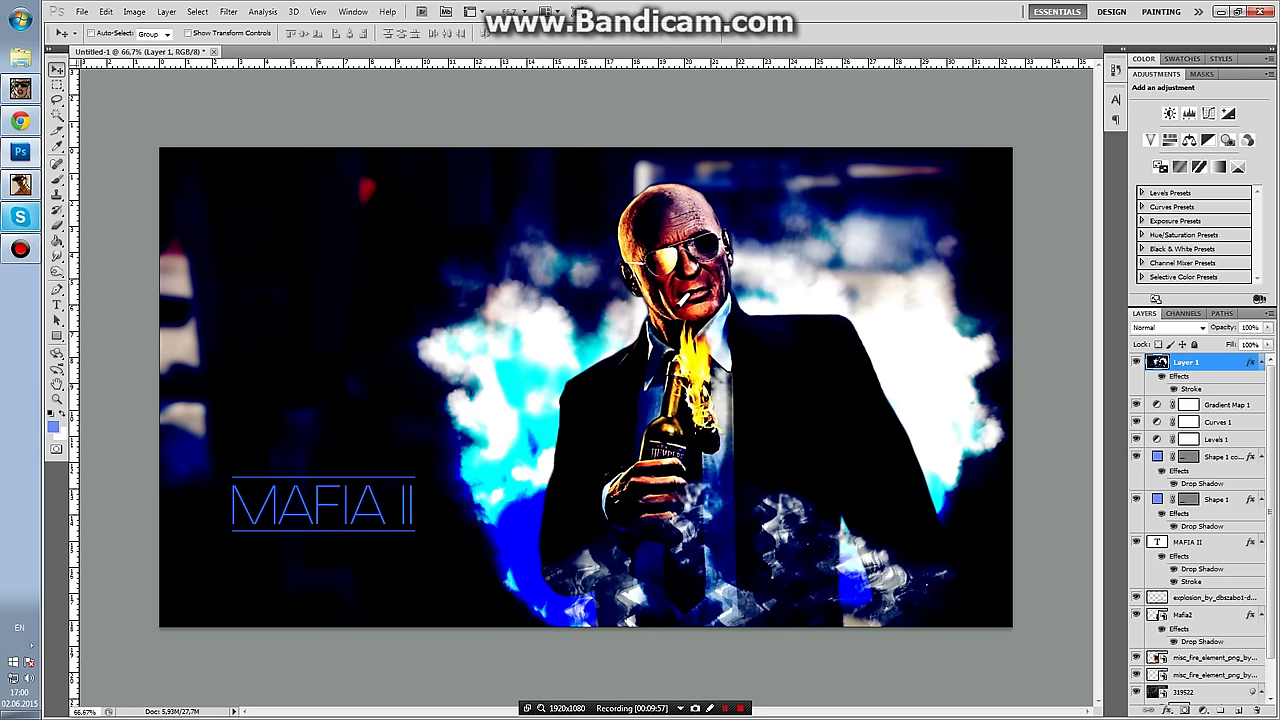